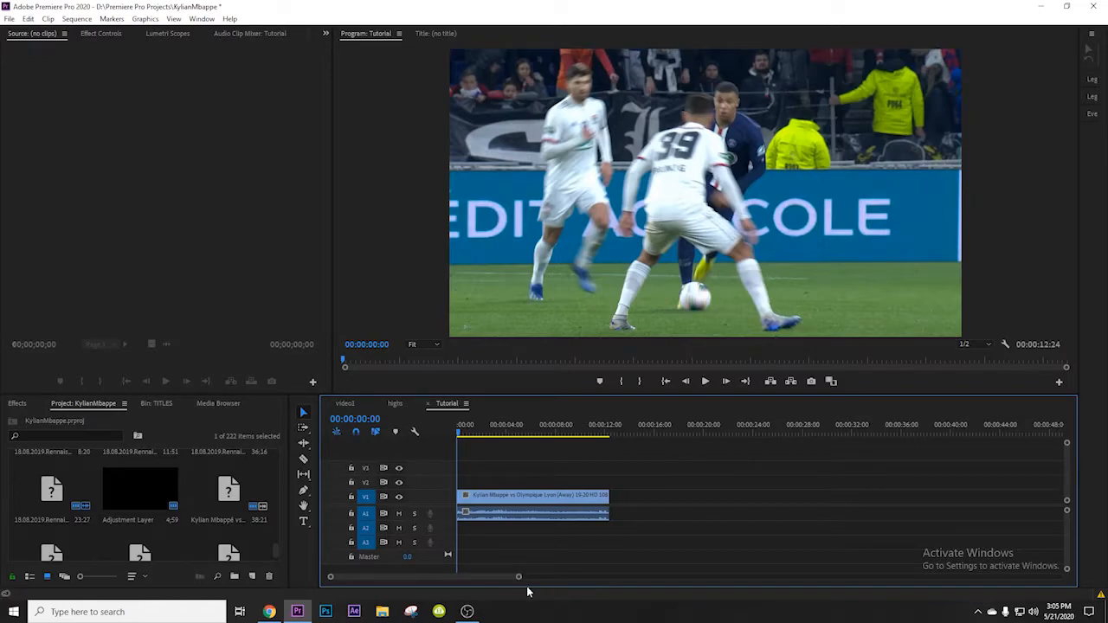
Find the Levels effect and apply it to the match clip on V1
mouse_move(518, 579)
mouse_down()
mouse_move(598, 582)
mouse_move(522, 580)
mouse_up()
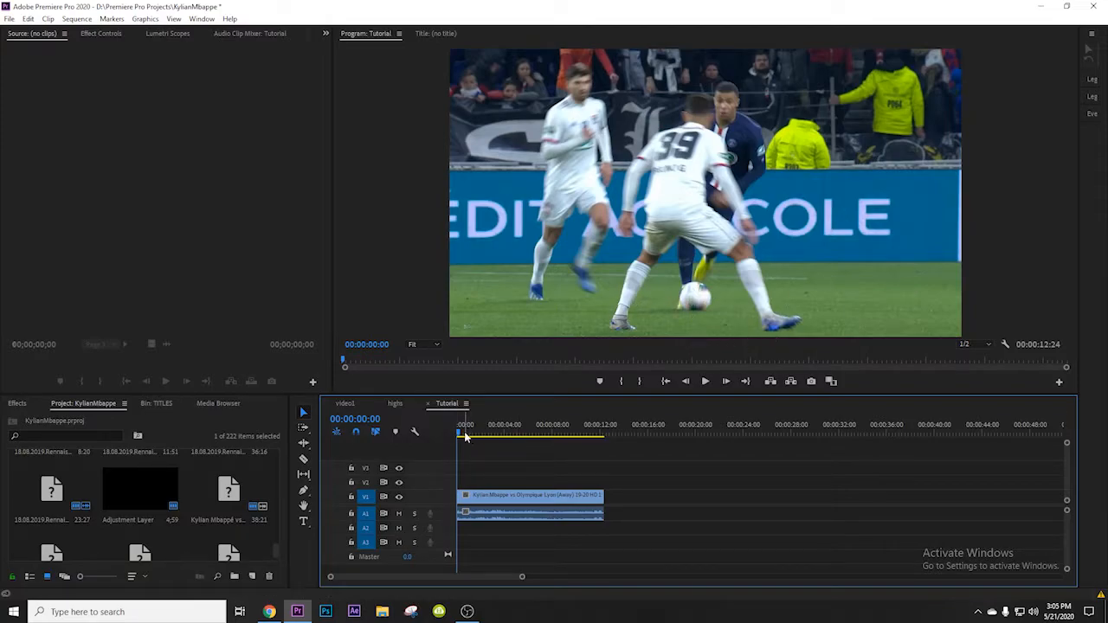
mouse_move(521, 577)
mouse_down()
mouse_move(592, 571)
mouse_move(638, 584)
mouse_move(503, 577)
mouse_up()
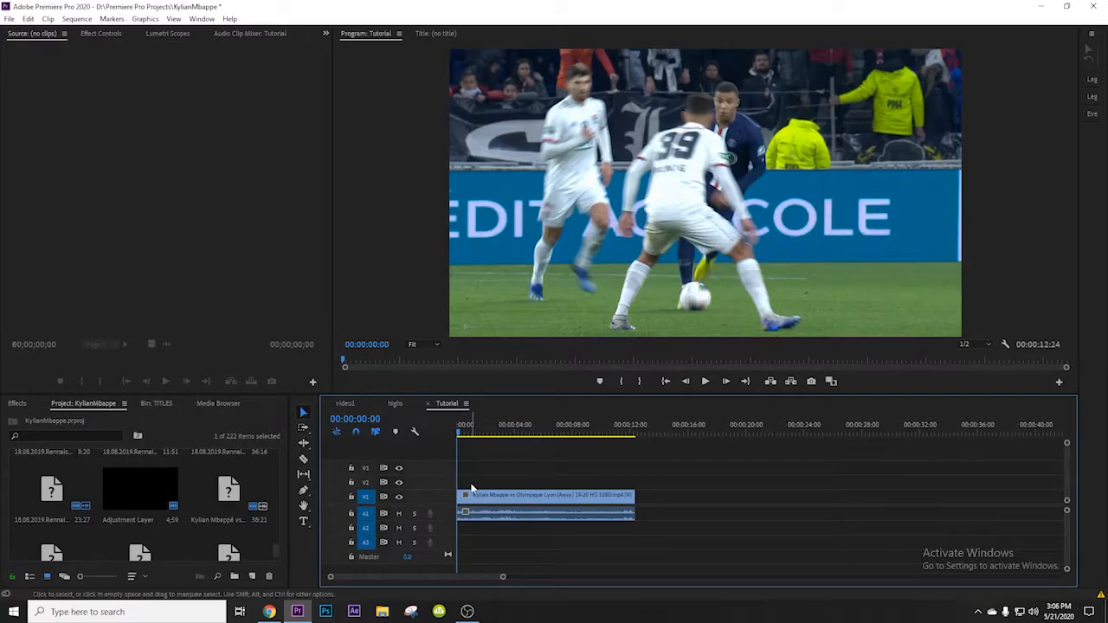
click(85, 38)
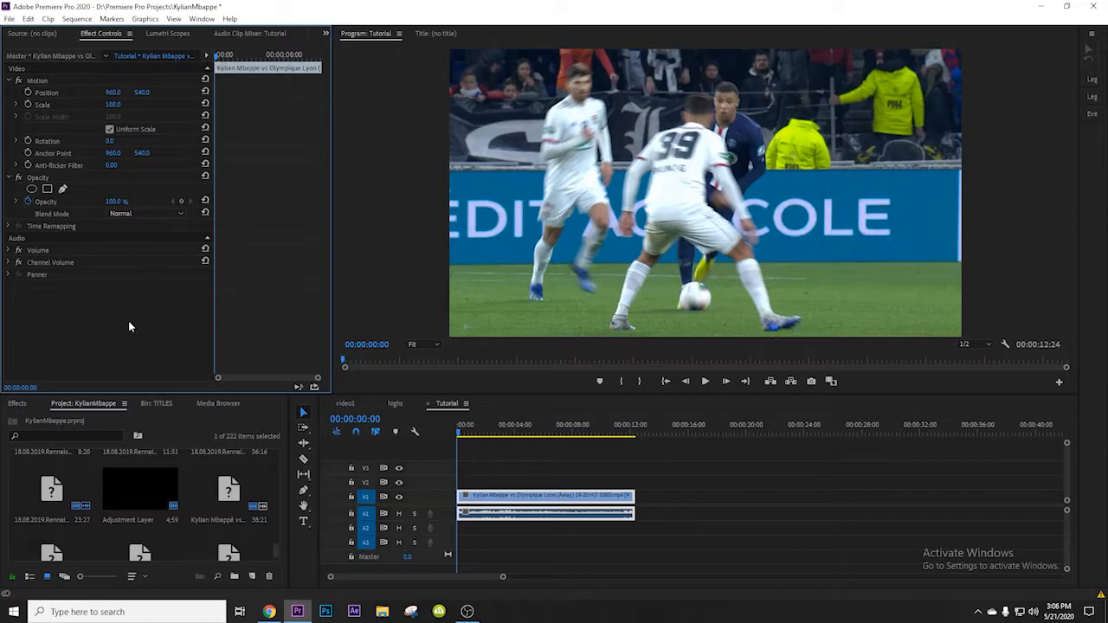
drag(502, 577, 476, 578)
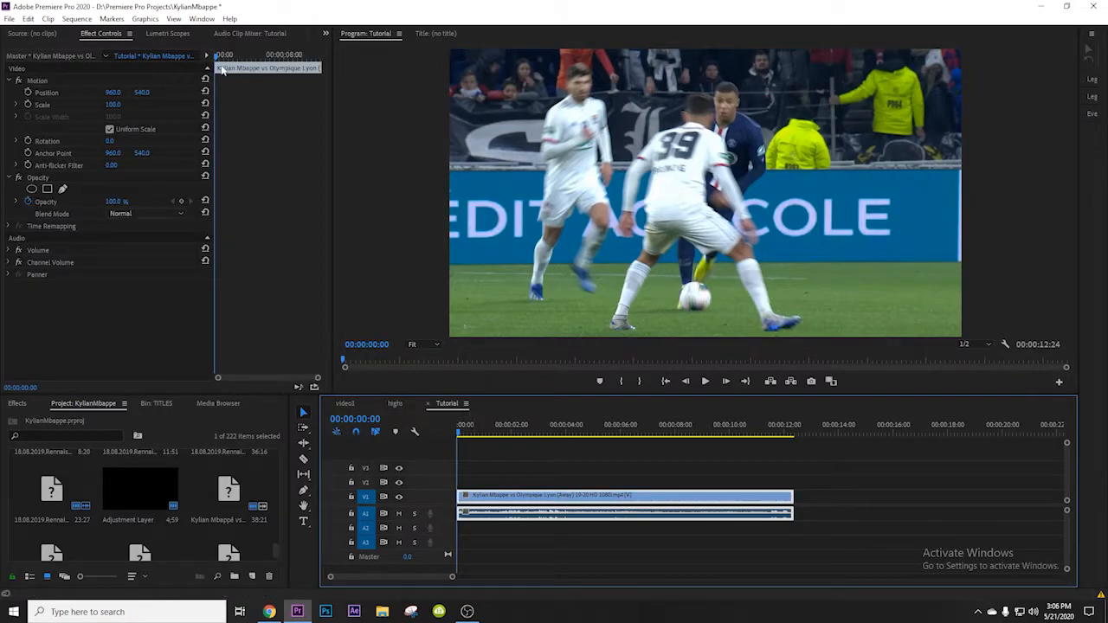
click(18, 403)
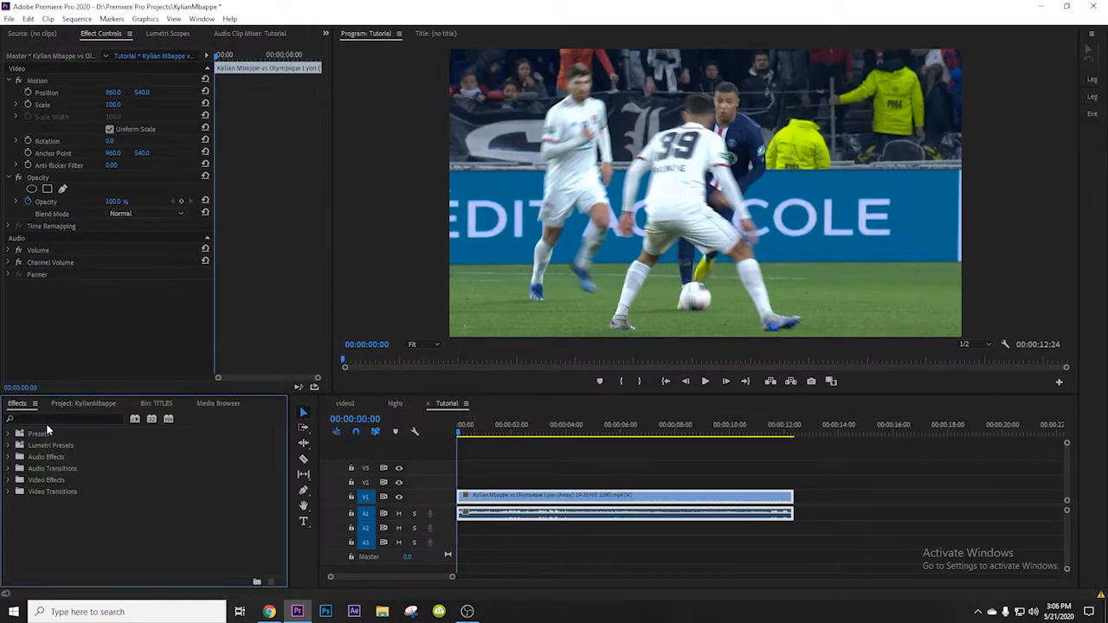
text(level)
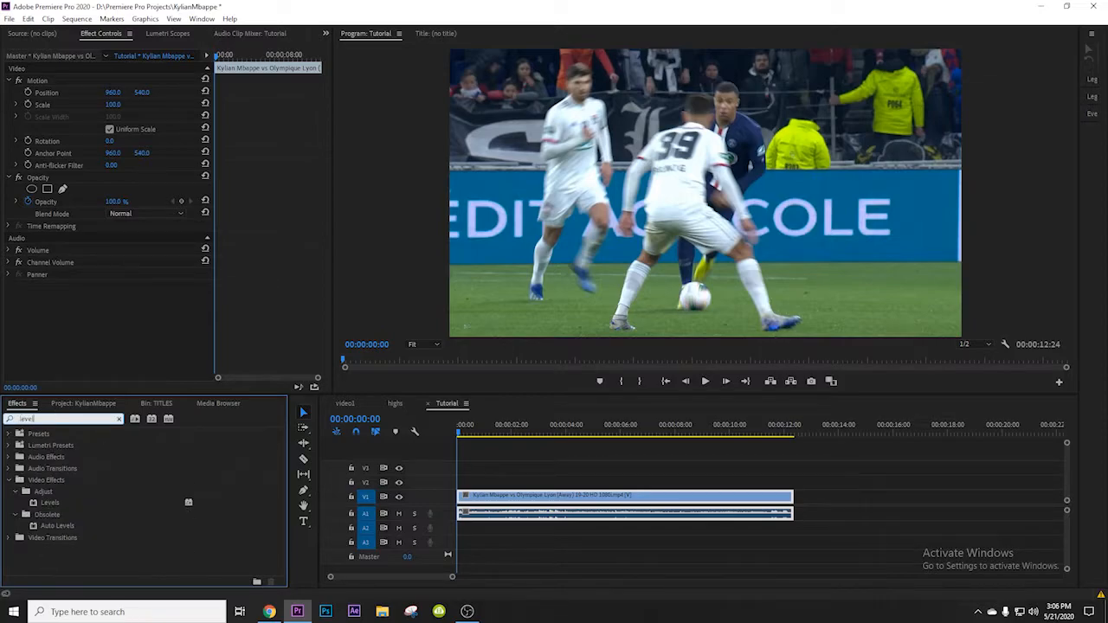
drag(49, 502, 40, 274)
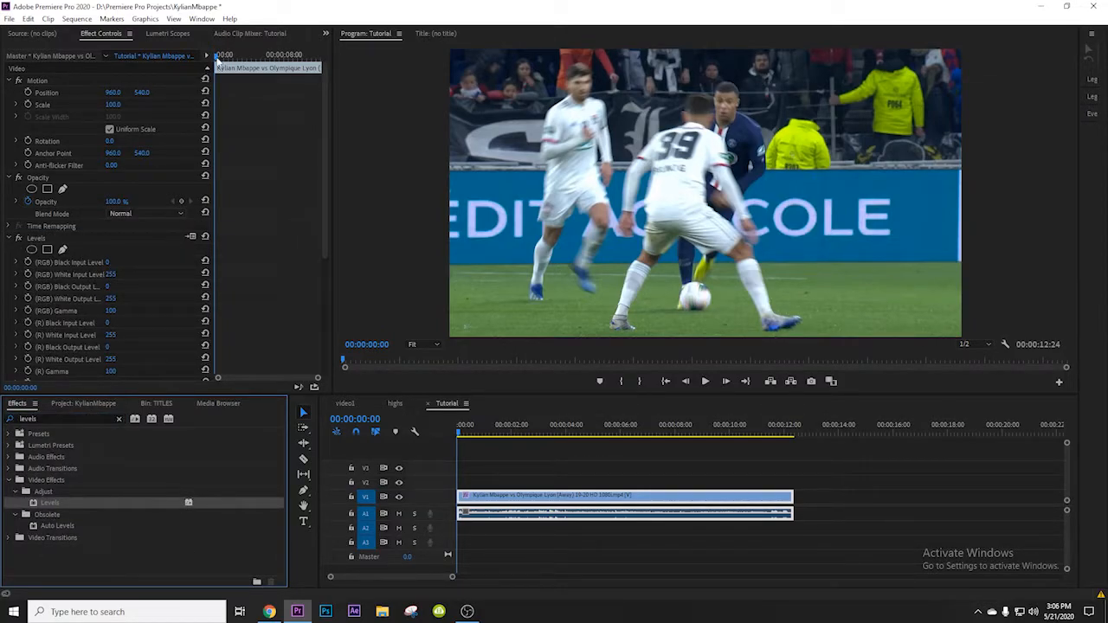
Try keyframing the clip's (RGB) White Input Level at 00:00:00:29 with a value of 170
click(218, 58)
click(28, 274)
key(Right)
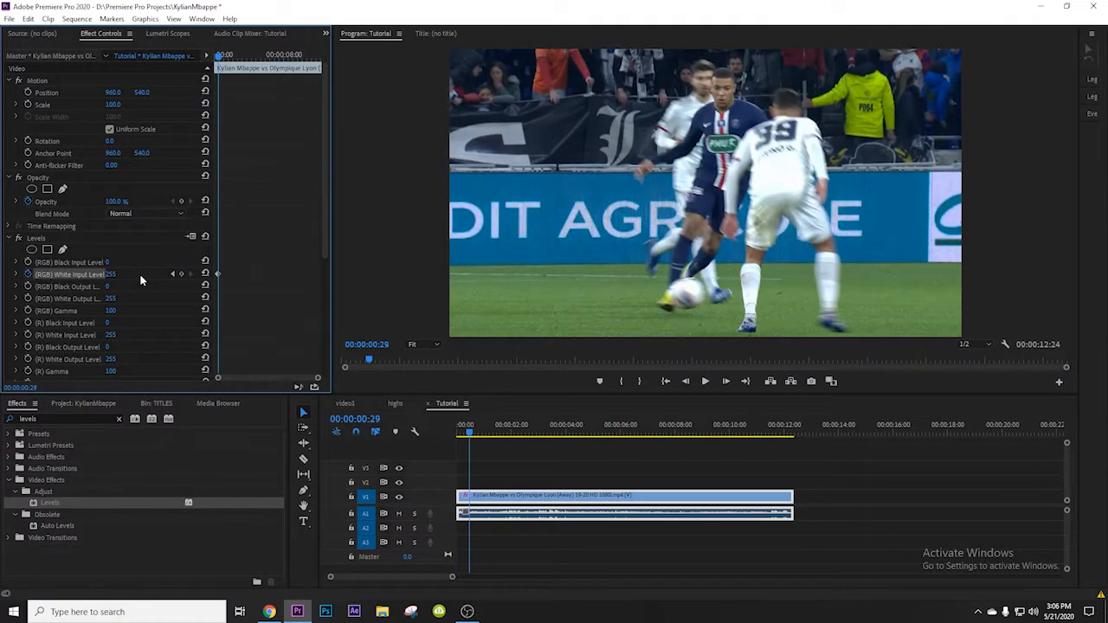
click(122, 274)
text(170)
key(Return)
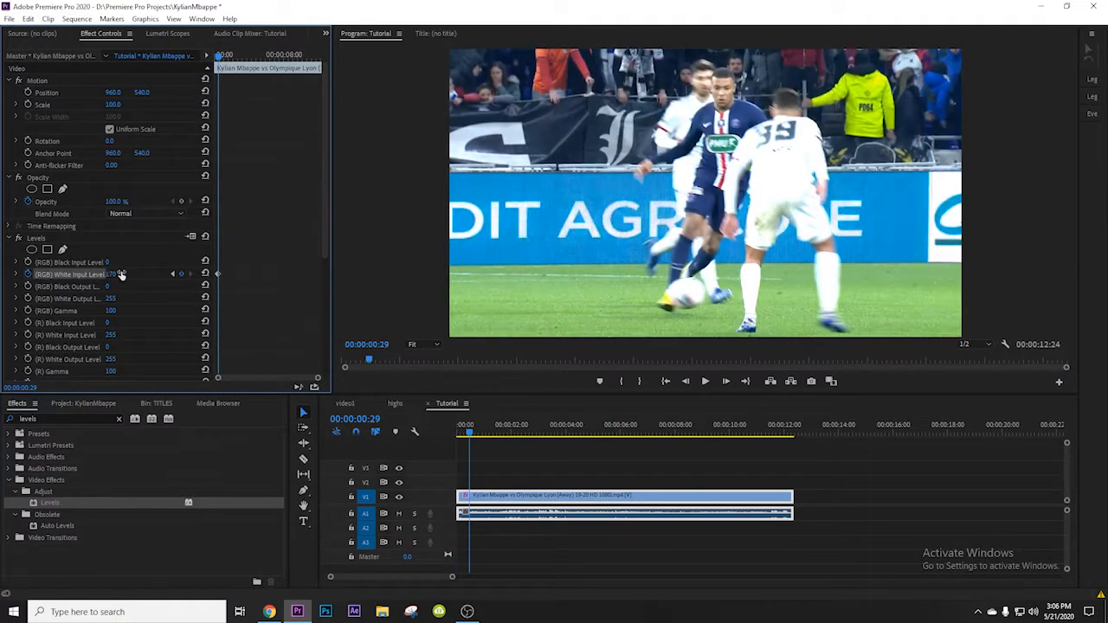
Add a second (RGB) White Input Level keyframe of 255 to the clip at 00:00:02:00
drag(243, 58, 232, 57)
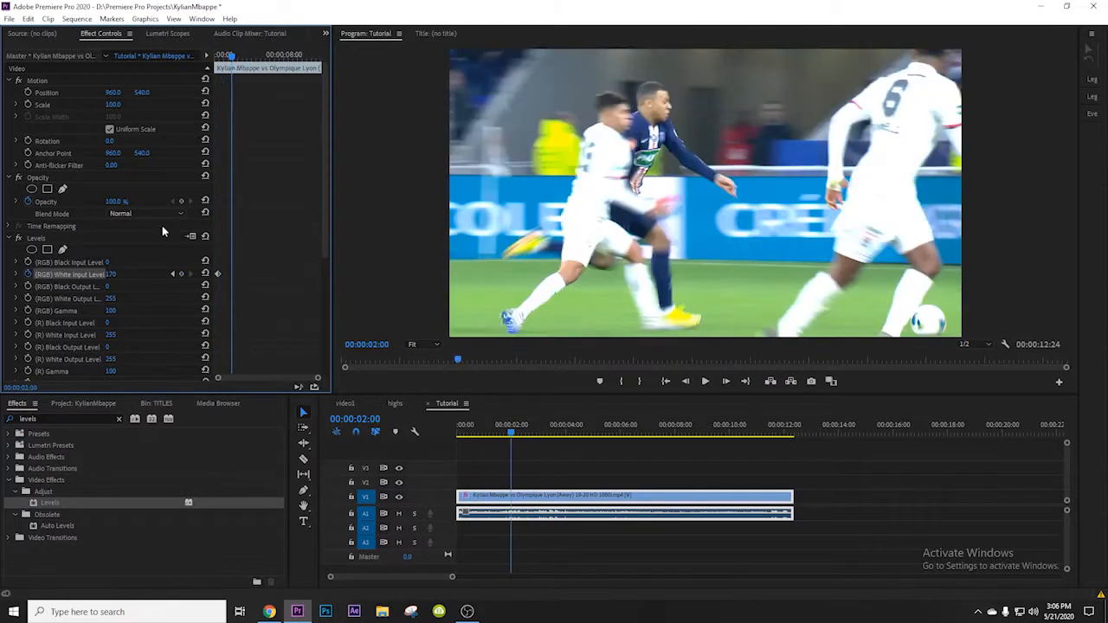
click(118, 274)
key(Return)
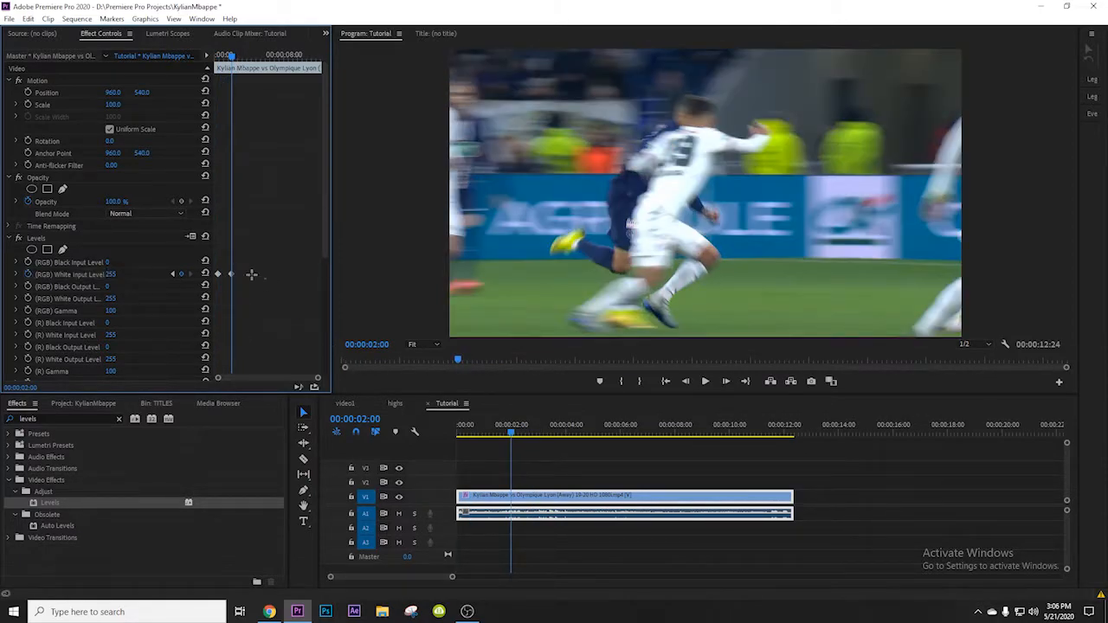
Try repeating the White Input Level keyframe pair twice further along the clip and play the flashes from the start
mouse_move(251, 277)
mouse_down()
mouse_move(236, 263)
mouse_move(271, 276)
mouse_up()
drag(511, 433, 451, 435)
key(space)
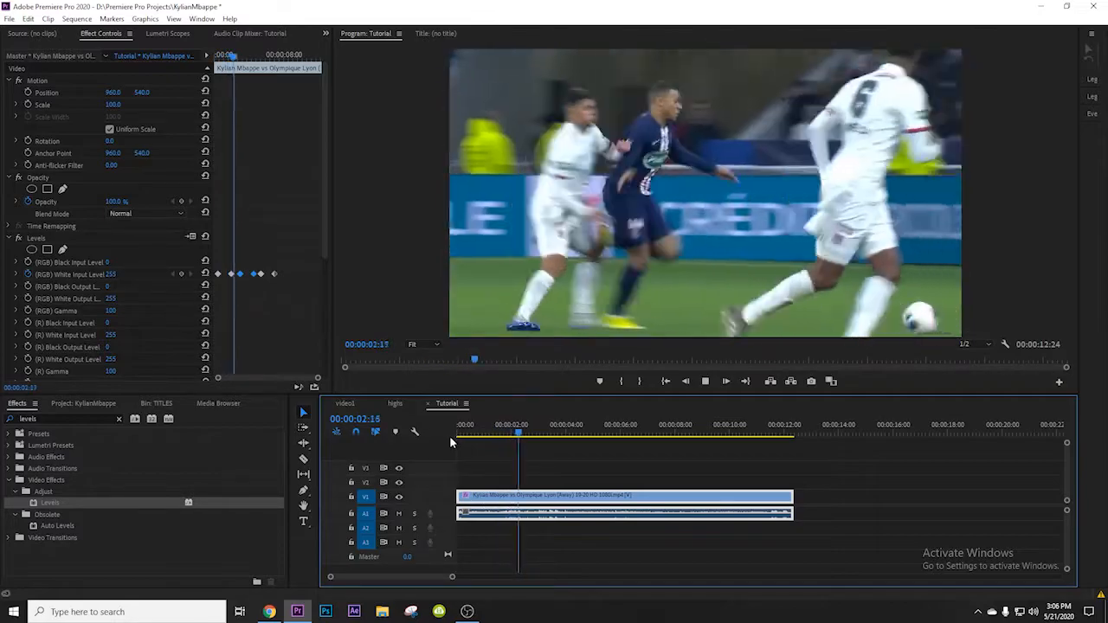
key(space)
Unlink the clip's audio from its video and delete the audio from A1
right_click(549, 495)
click(611, 224)
click(540, 514)
key(Delete)
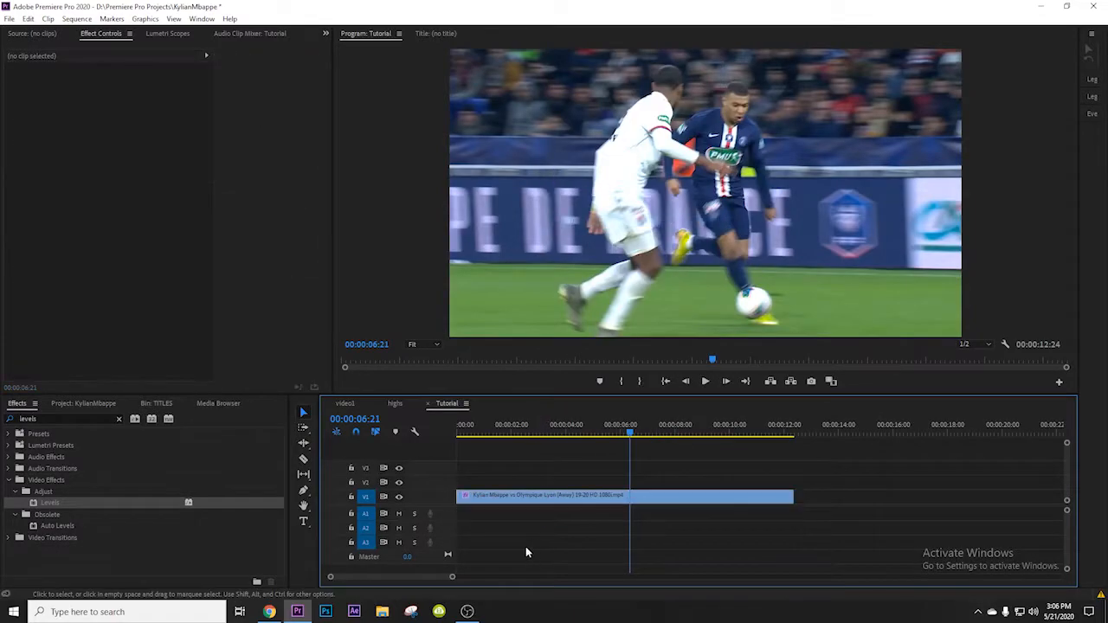
Delete all the (RGB) White Input Level keyframes from the match clip
click(544, 502)
click(519, 424)
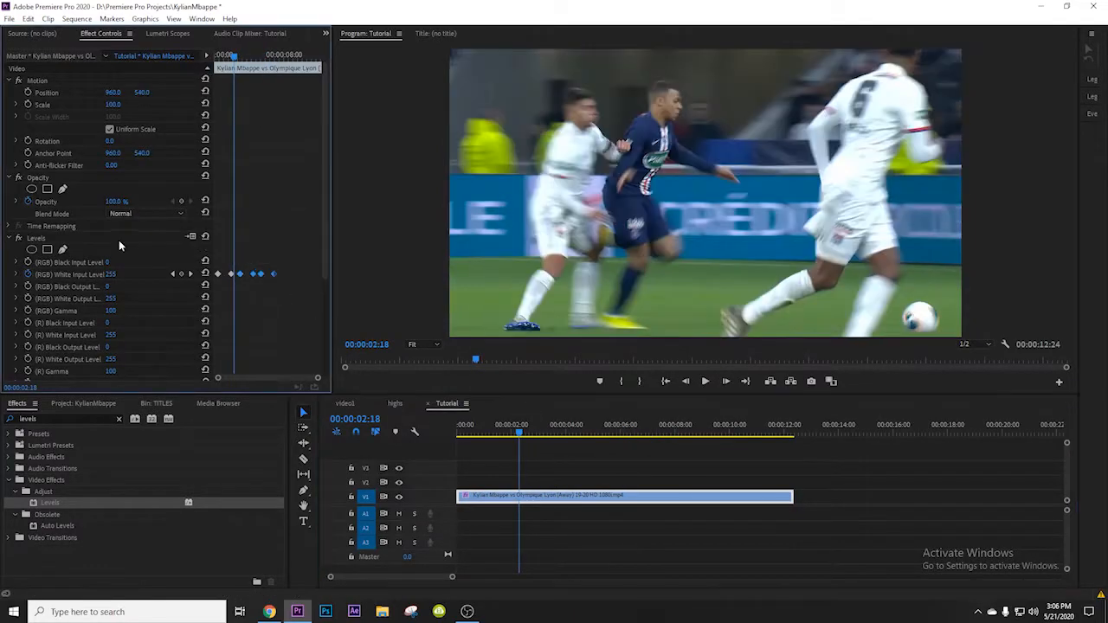
drag(251, 293, 212, 263)
key(Delete)
Clear the effects search and create a 1920 × 1080 adjustment layer at 59.94 fps with square pixels
click(119, 420)
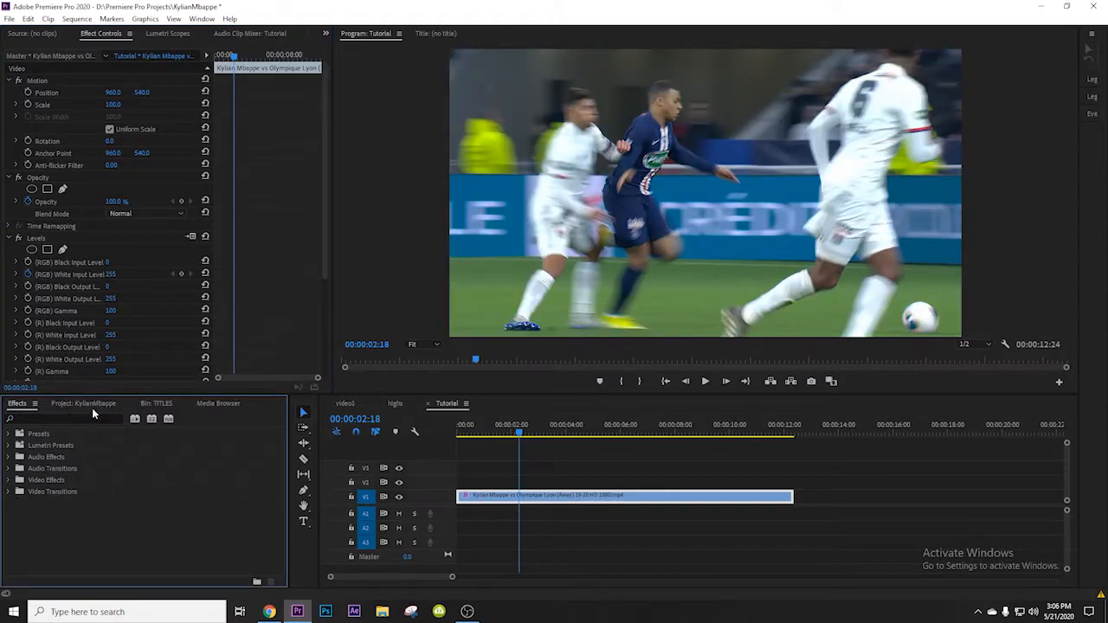
click(93, 404)
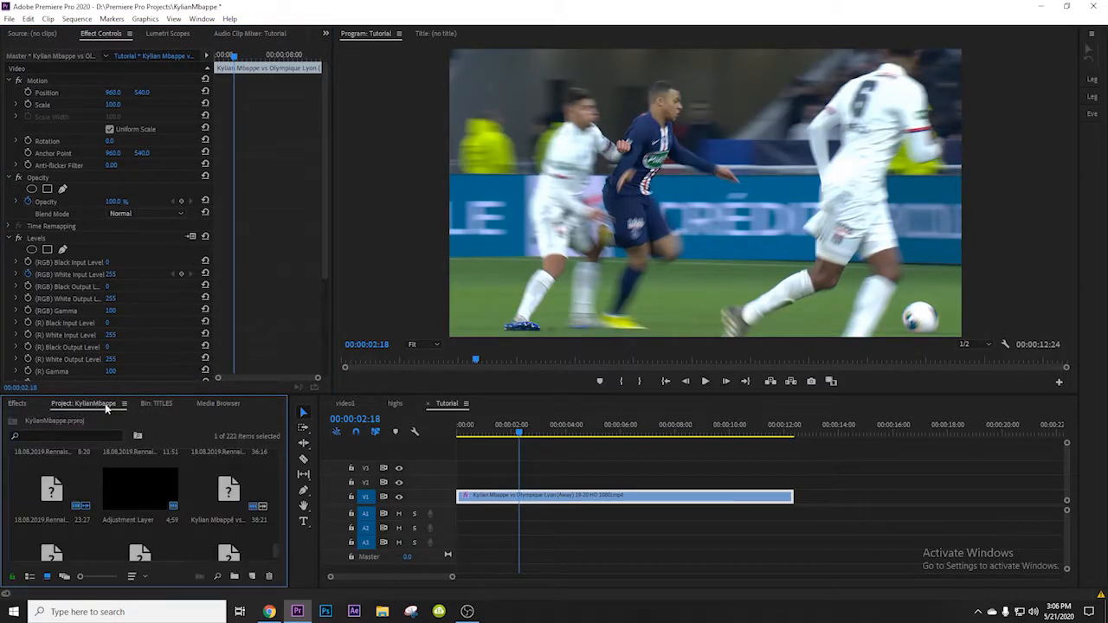
click(251, 585)
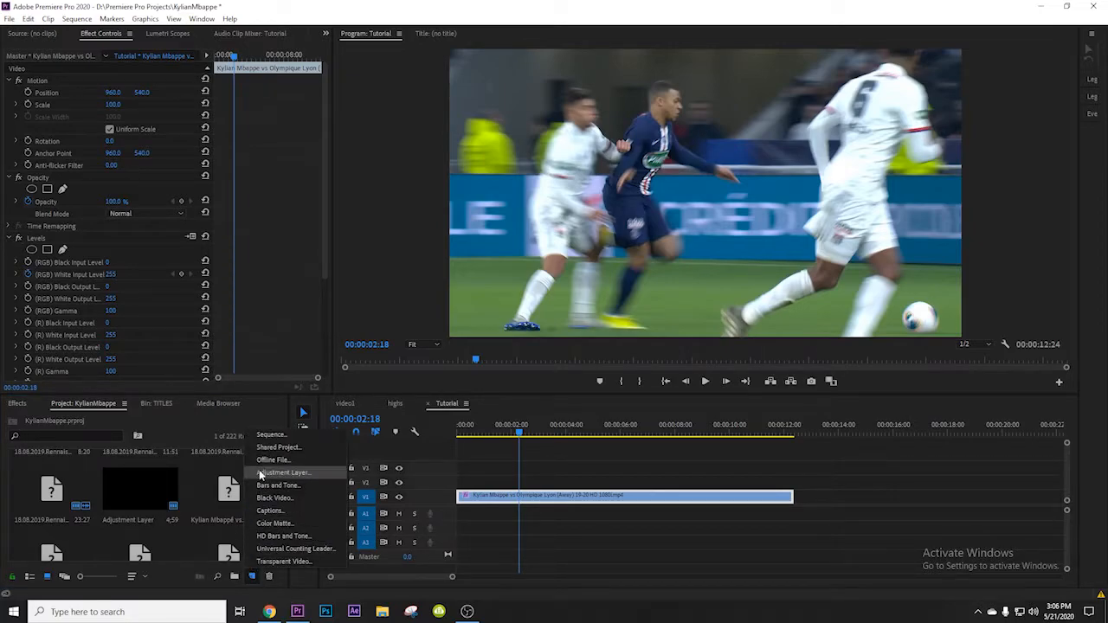
click(286, 473)
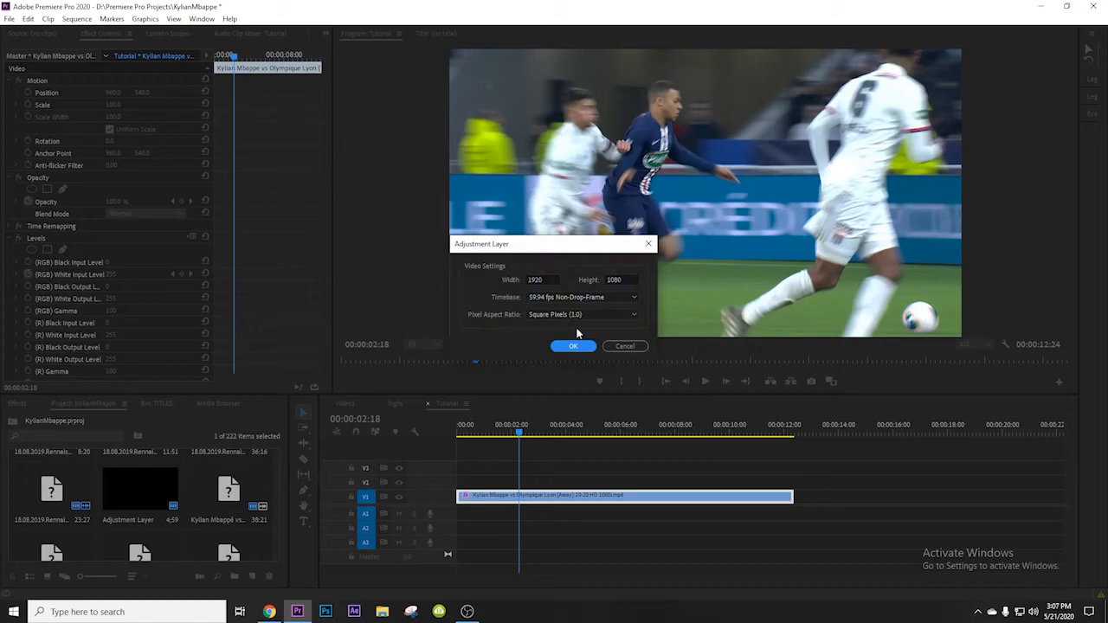
click(579, 348)
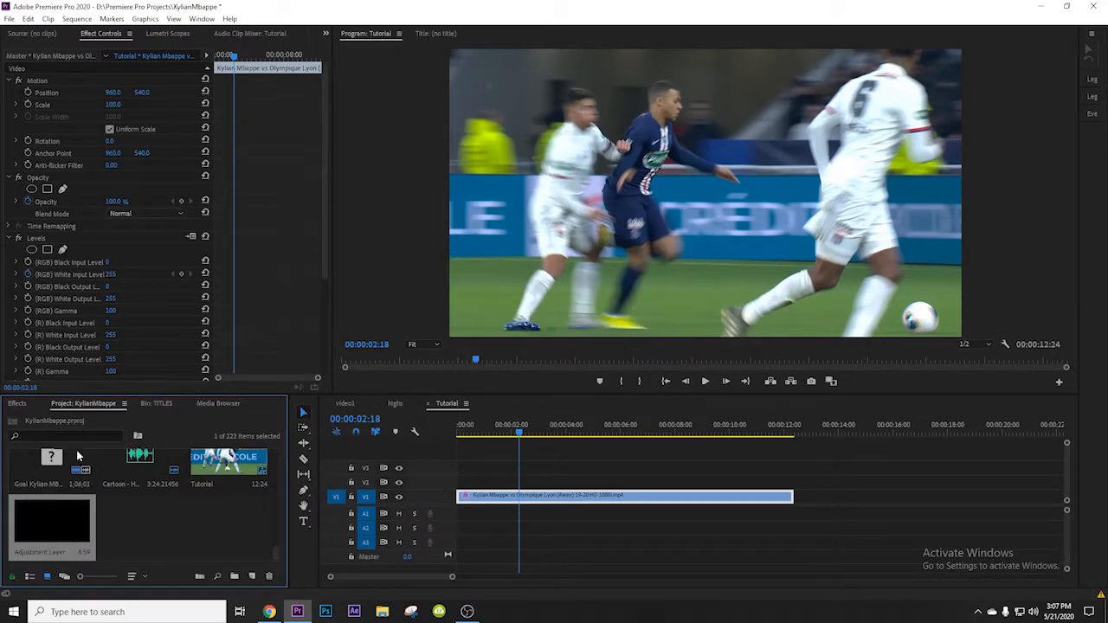
Place the adjustment layer on V2 at 00:00:02:18 and cut it down to about 1.5 seconds, deleting the remainder
drag(78, 394, 78, 340)
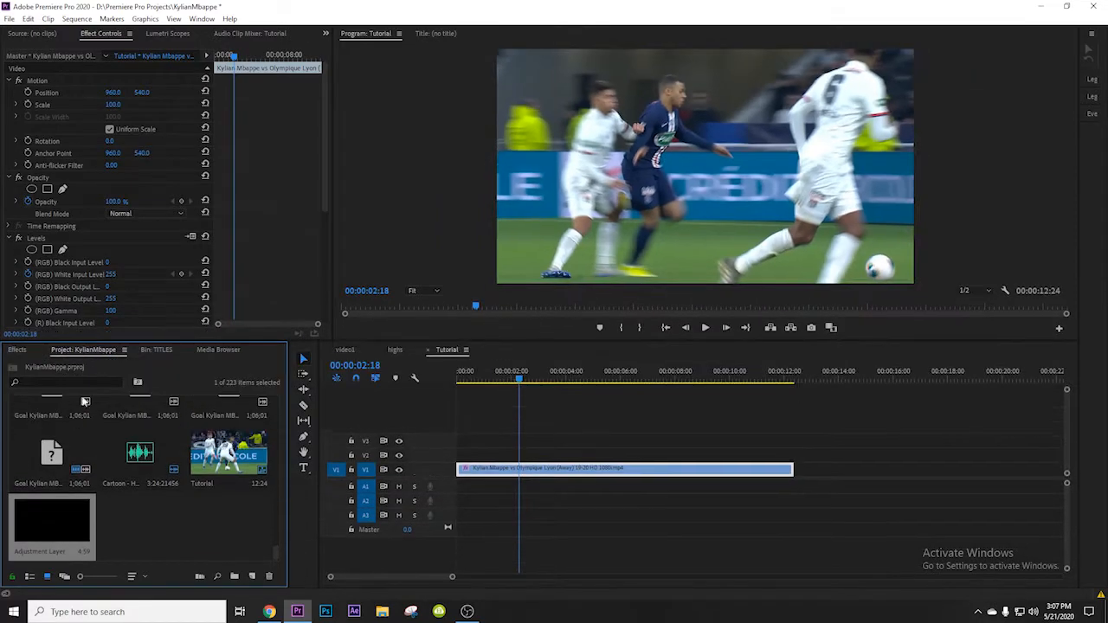
drag(54, 535, 518, 456)
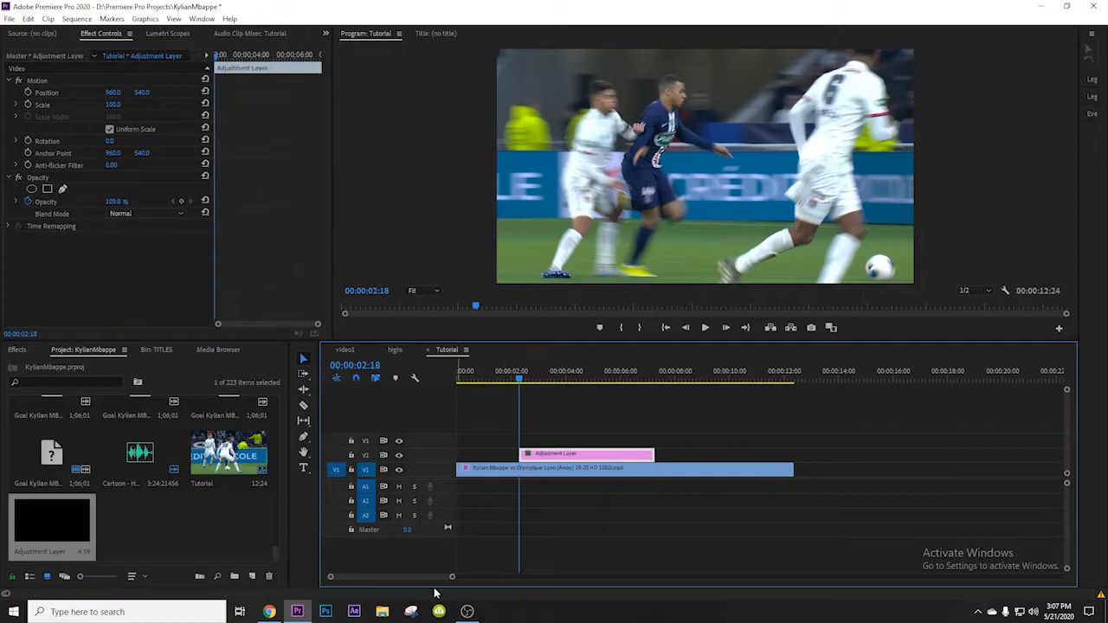
drag(450, 577, 428, 578)
key(c)
click(722, 455)
key(v)
click(779, 455)
key(Delete)
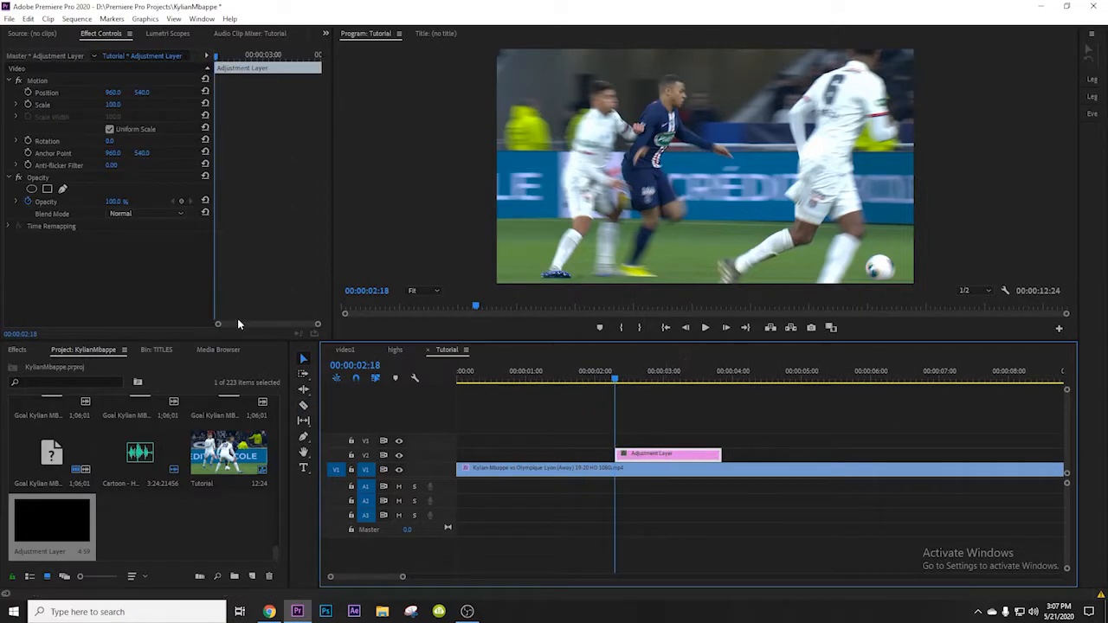
Search for the Levels effect and apply it to the adjustment layer
click(213, 58)
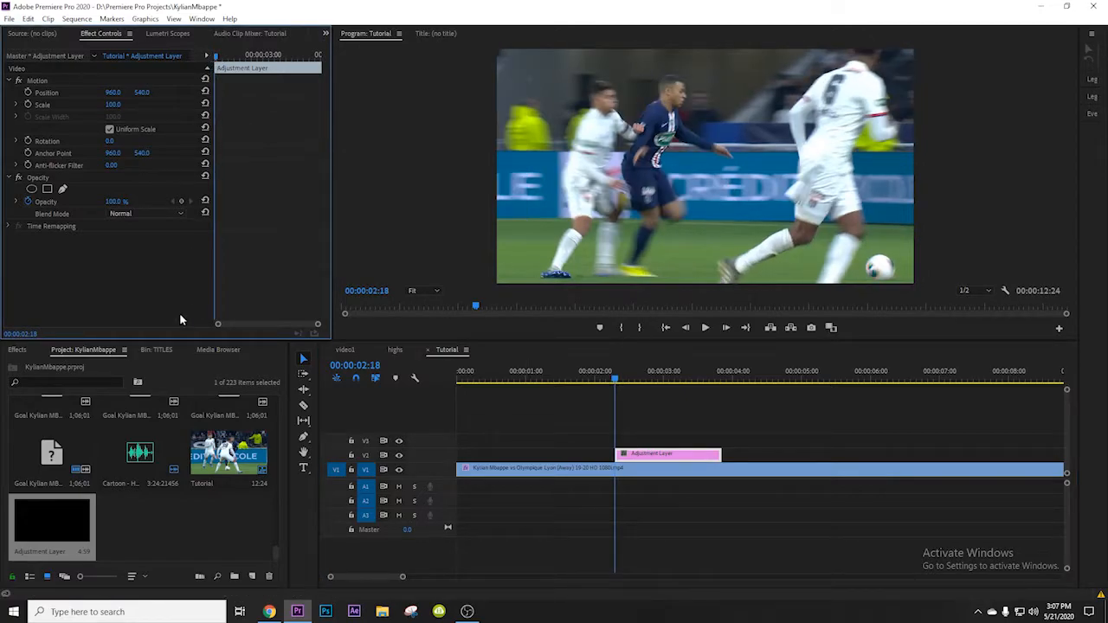
click(145, 351)
click(18, 350)
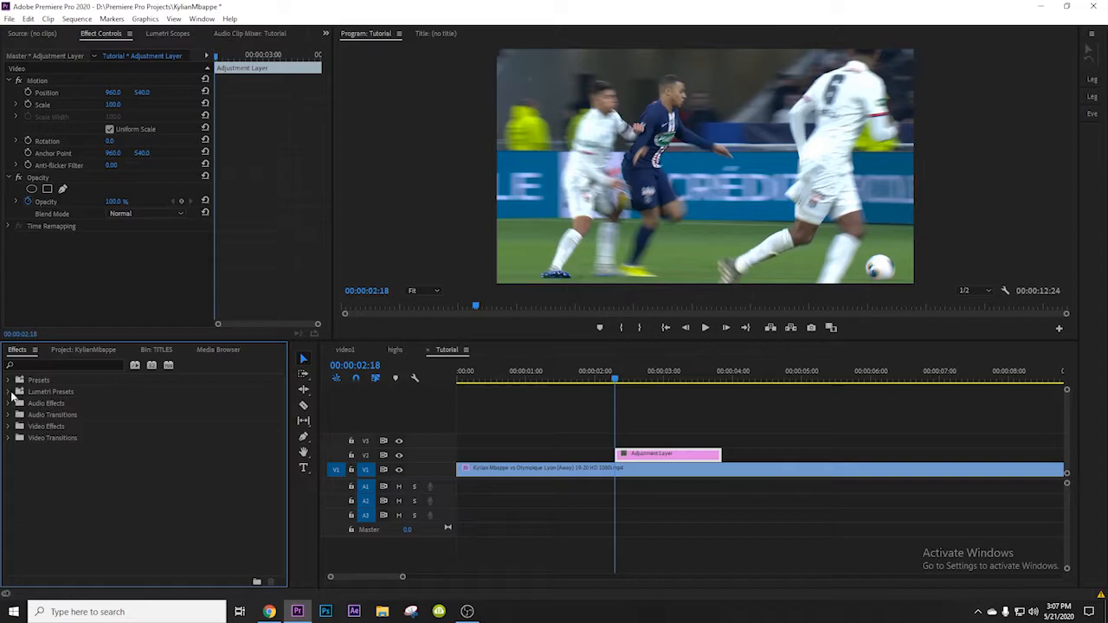
click(39, 364)
text(levels)
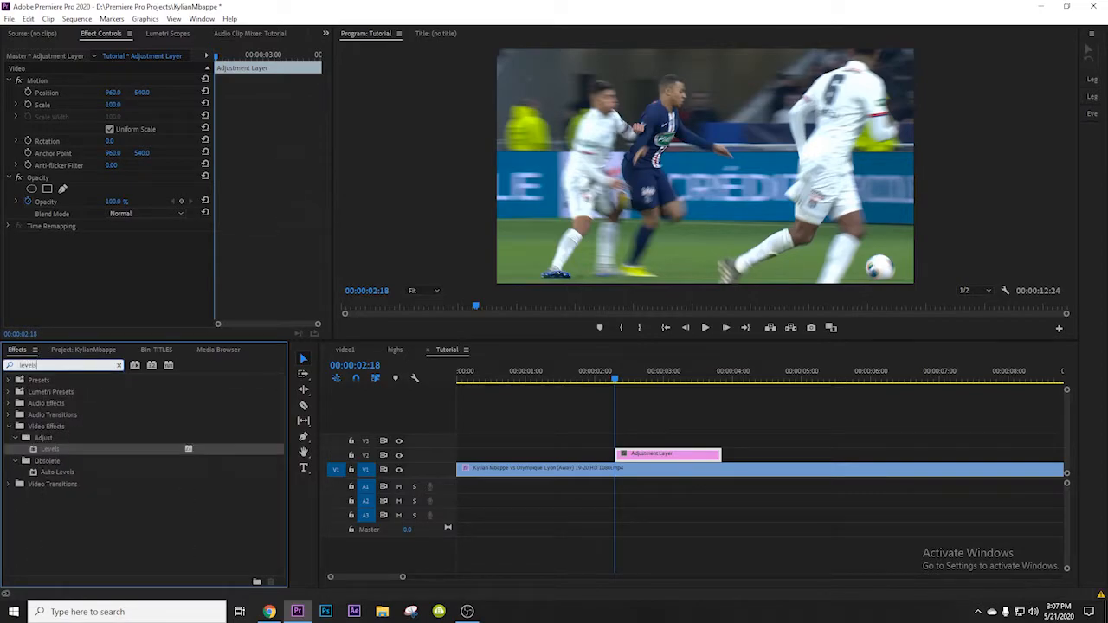
drag(61, 450, 65, 294)
Keyframe the adjustment layer's (RGB) White Input Level at 180 at its start, 00:00:02:18
click(218, 58)
drag(401, 580, 385, 577)
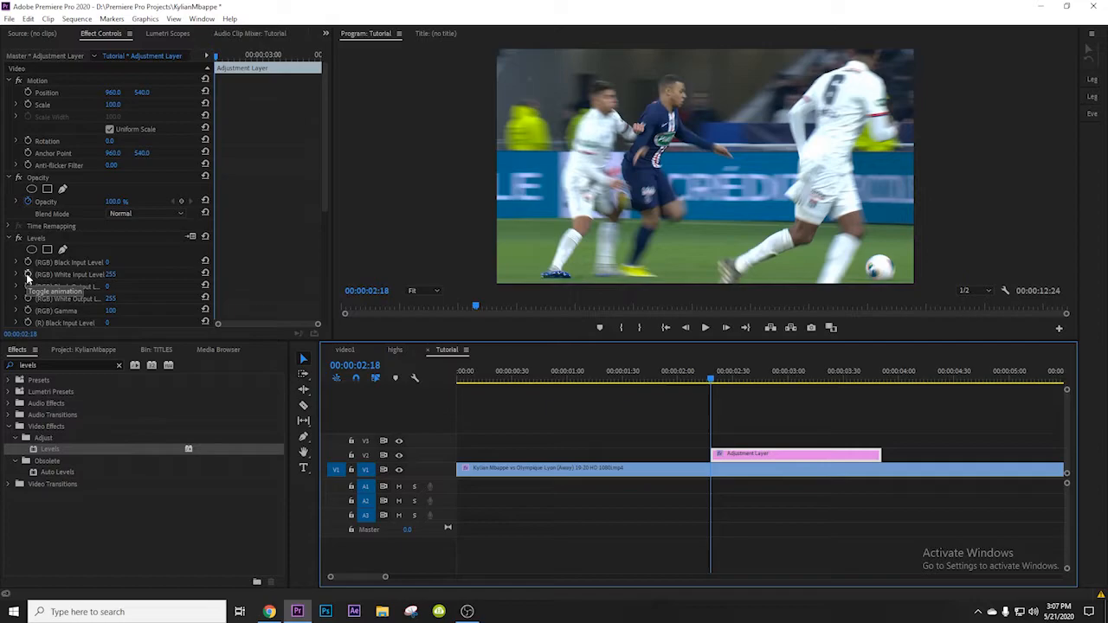
click(78, 274)
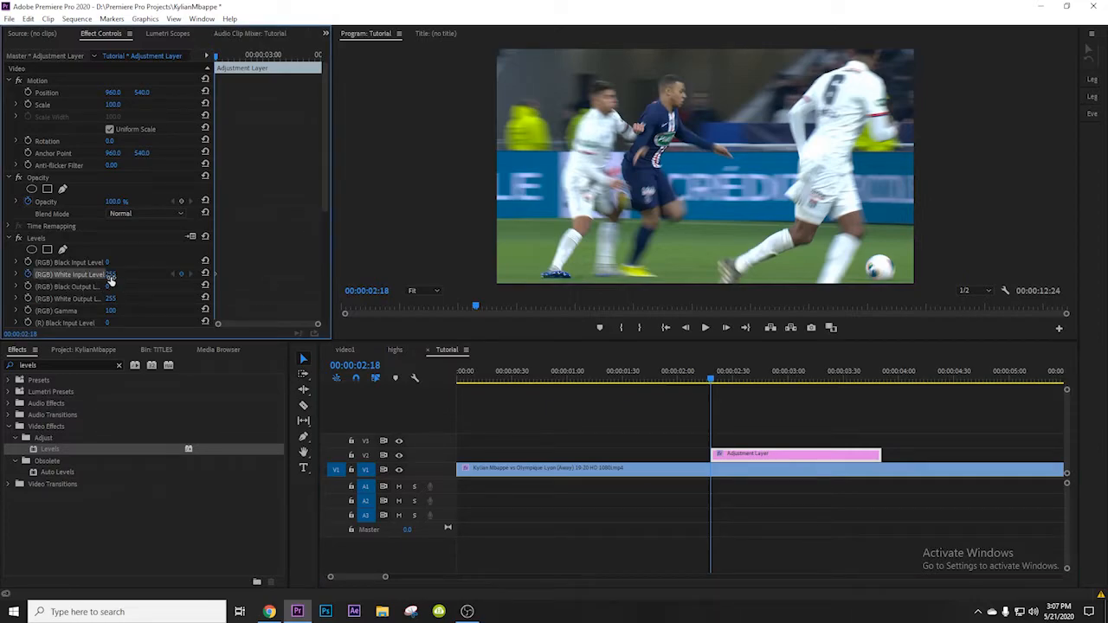
click(109, 274)
text(18)
key(Return)
click(121, 274)
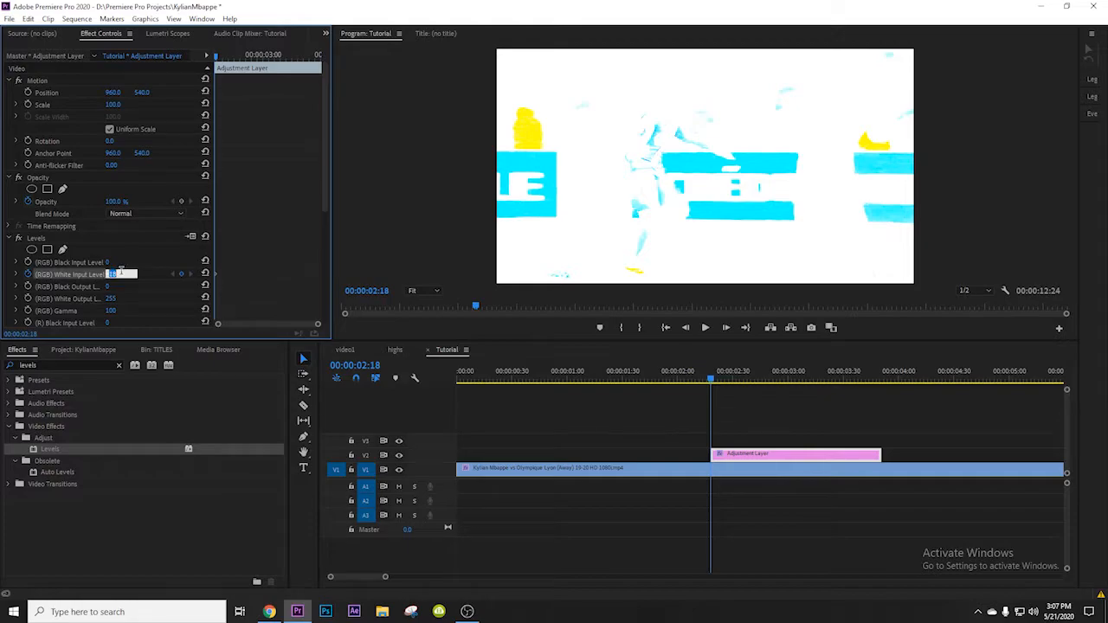
text(180)
key(Return)
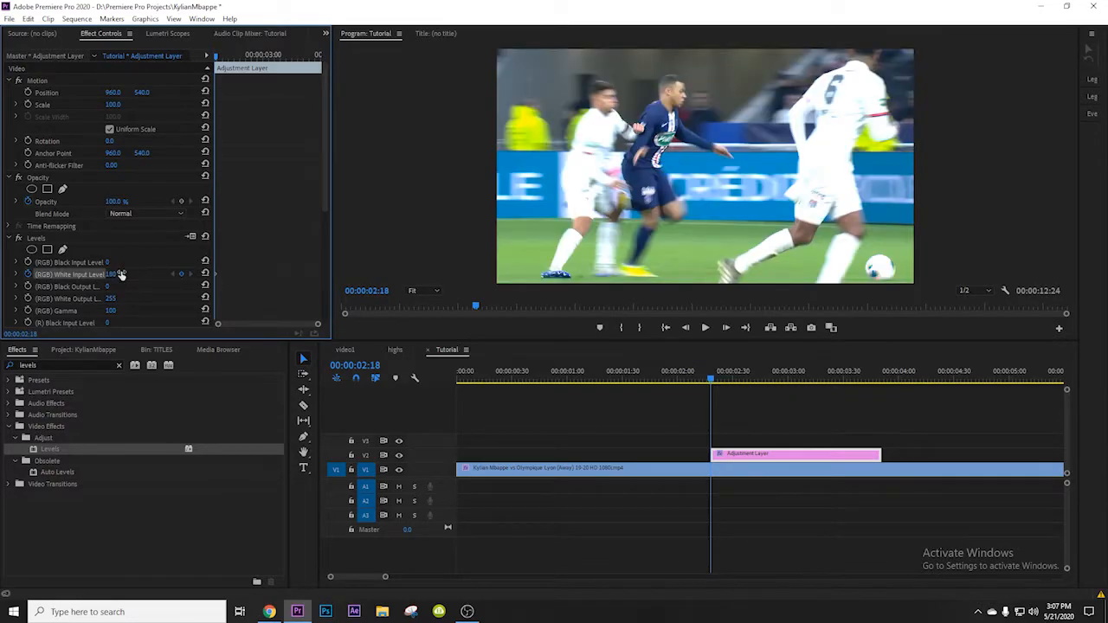
Try other white input levels such as 160 and 140 on the first keyframe, and return it to 180
drag(215, 58, 213, 58)
click(113, 273)
text(160)
key(Return)
drag(121, 274, 112, 274)
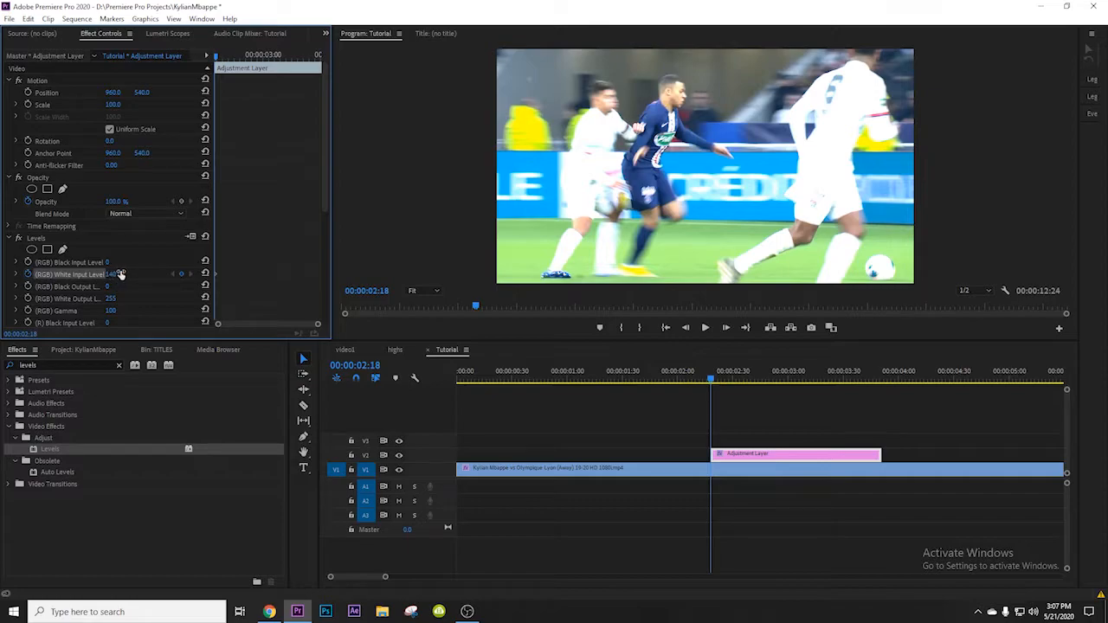
drag(110, 274, 137, 275)
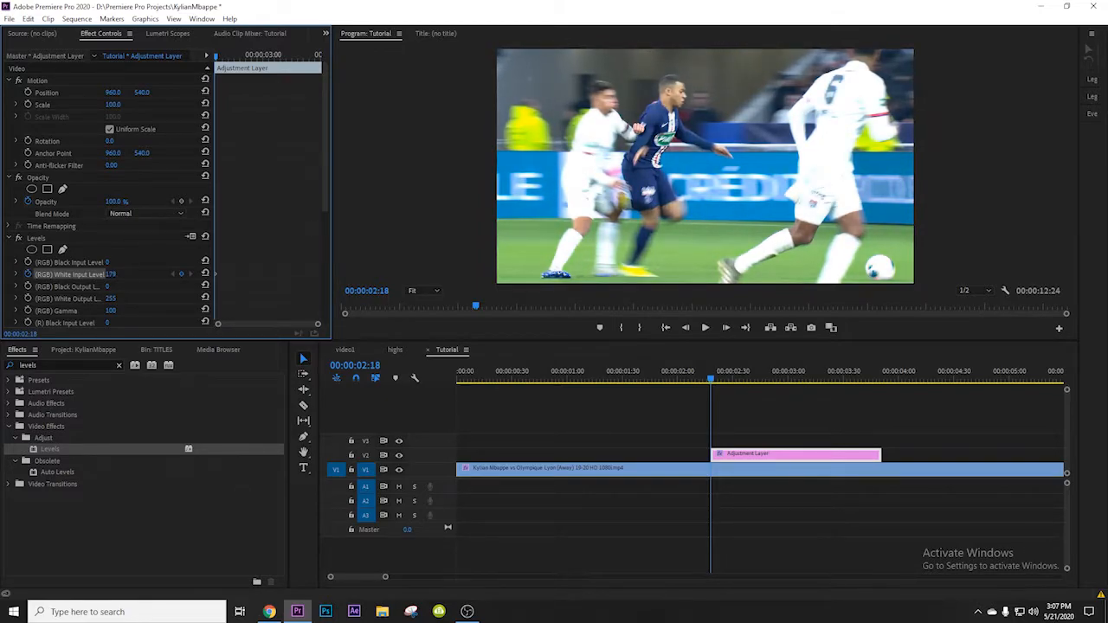
drag(138, 275, 139, 274)
click(135, 275)
click(282, 305)
Try a second (RGB) White Input Level keyframe of 255 around 00:00:02:25 on the adjustment layer
drag(390, 578, 373, 578)
drag(219, 60, 222, 60)
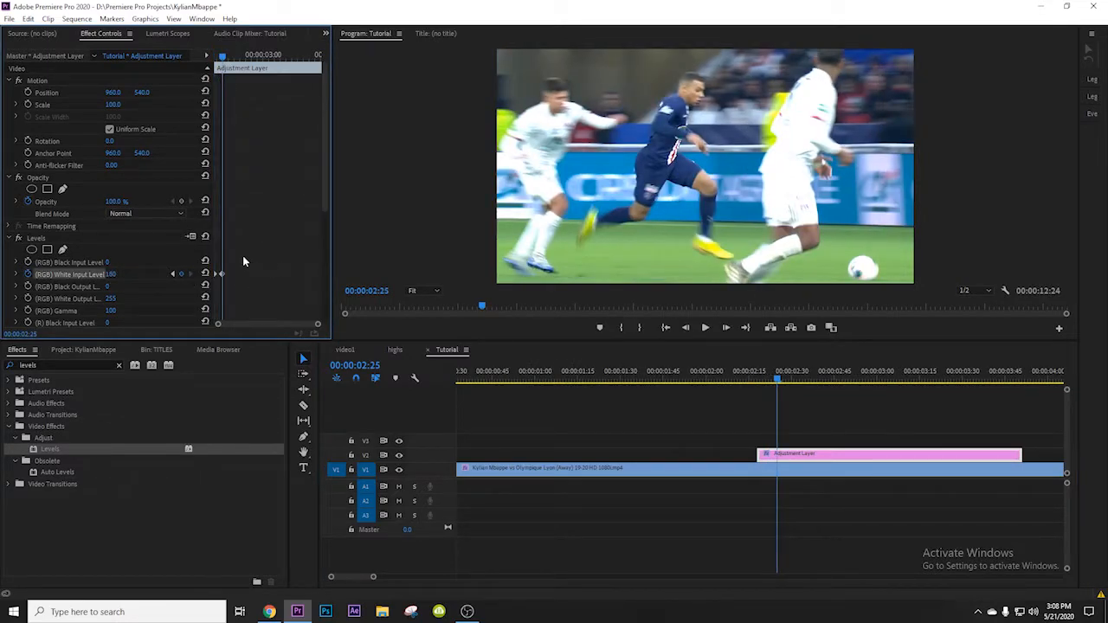
click(111, 273)
text(255)
key(Return)
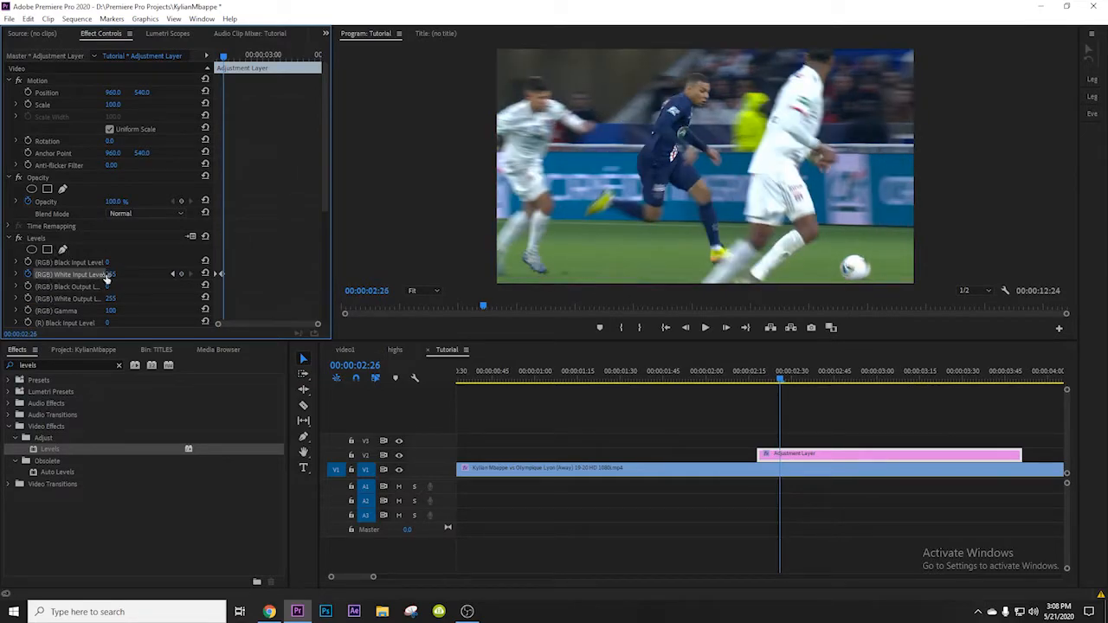
Try a white input level of 170 just after the layer's start, and delete the second keyframe
click(109, 274)
text(170)
key(Return)
click(224, 273)
key(Delete)
Add a (RGB) White Input Level keyframe of 255 at 00:00:02:33 and preview the flash
drag(317, 325, 288, 326)
drag(227, 54, 276, 150)
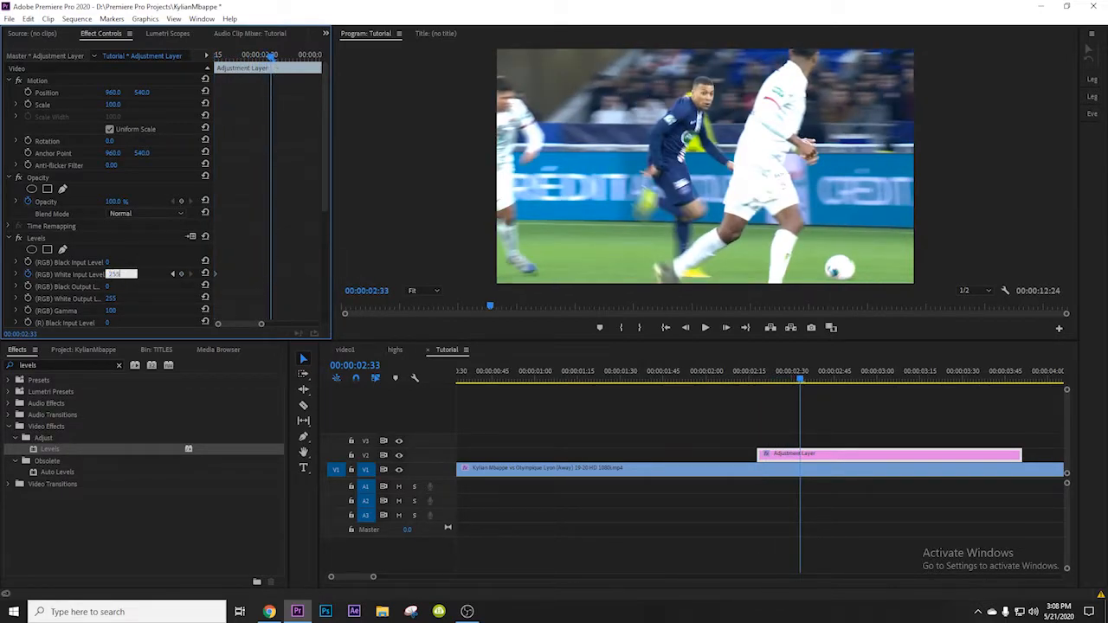
click(710, 370)
key(space)
key(space)
Move the 255 keyframe further from the first one to lengthen the flash, and replay it
click(702, 375)
drag(272, 274, 302, 277)
key(space)
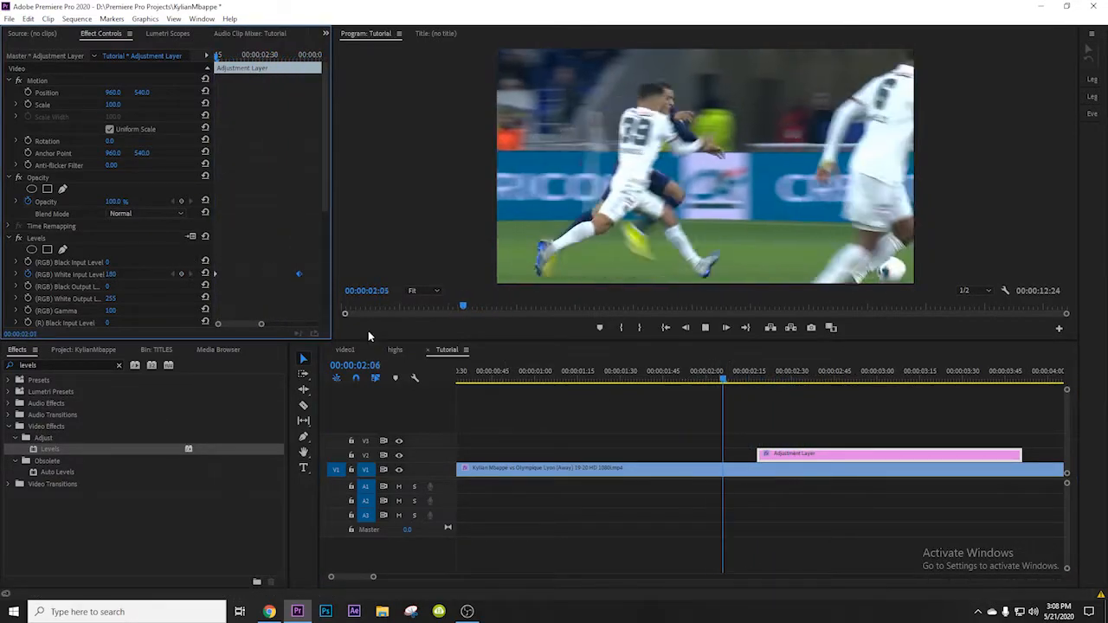
Move the 255 white input keyframe slightly further from the first one and replay the longer flash
key(space)
click(720, 378)
key(space)
key(space)
drag(300, 276, 312, 277)
click(666, 378)
key(space)
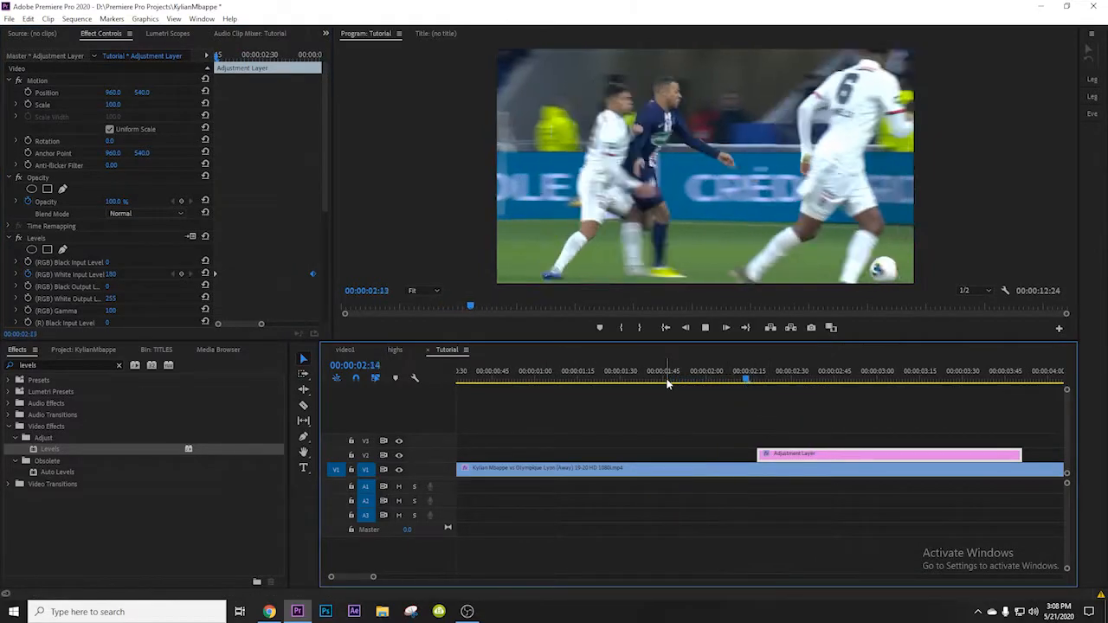
key(space)
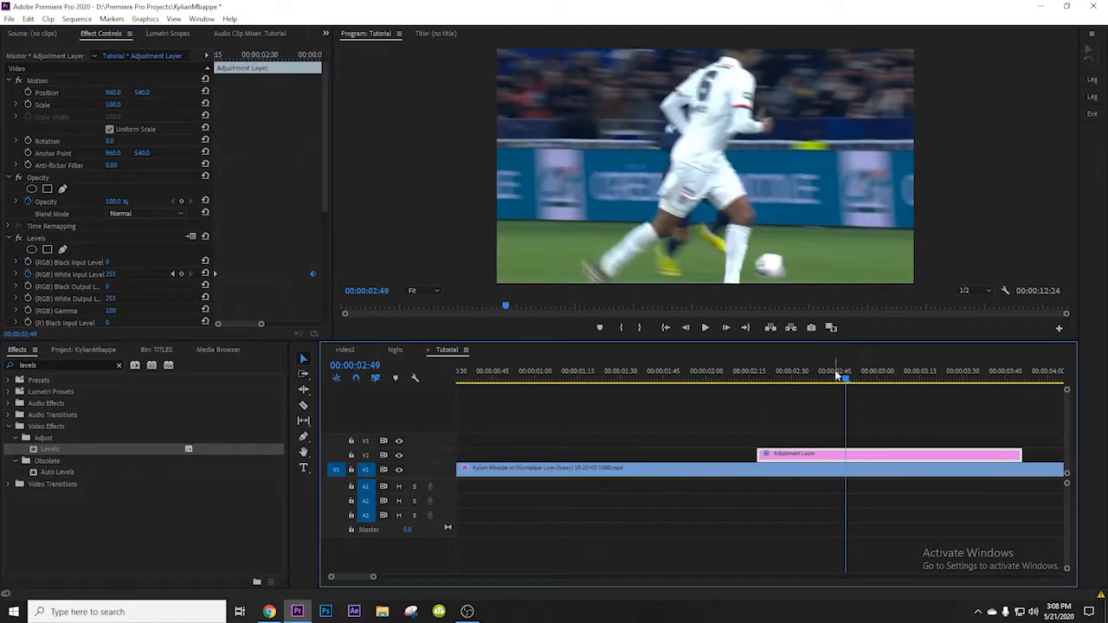
Cut the adjustment layer at 00:00:02:46 and delete the part after the cut
click(837, 378)
key(c)
click(841, 456)
key(v)
click(863, 456)
key(Delete)
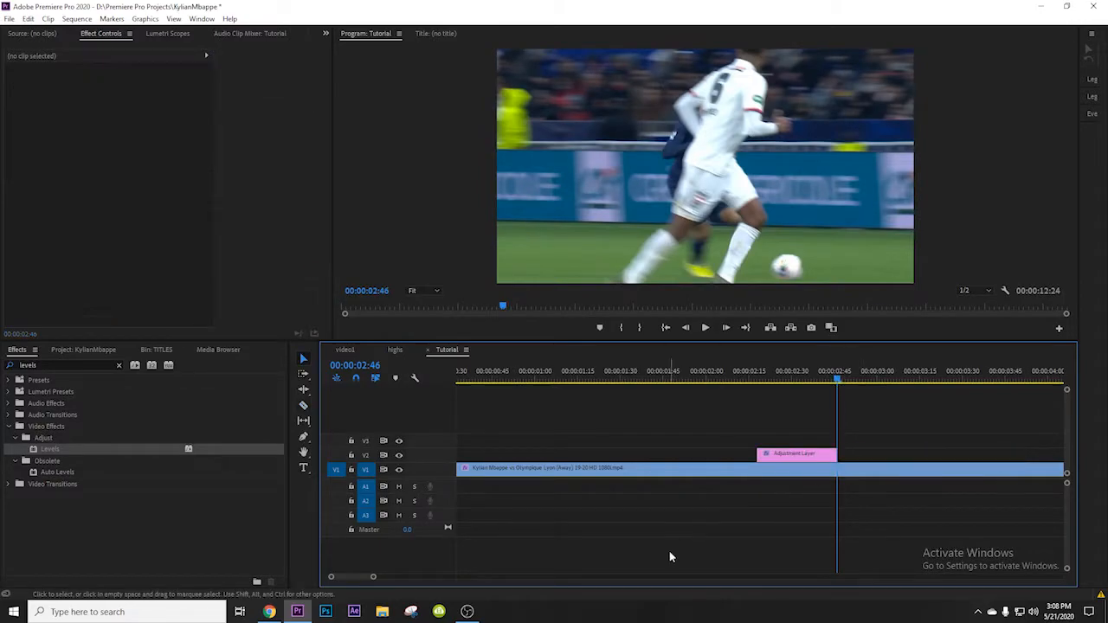
Replay the clip several times from before the trimmed adjustment layer to review the flash
drag(762, 380, 707, 381)
key(space)
key(space)
click(698, 380)
key(space)
key(space)
key(space)
mouse_move(380, 578)
mouse_down()
mouse_move(418, 579)
mouse_move(386, 578)
mouse_up()
click(662, 380)
key(space)
key(space)
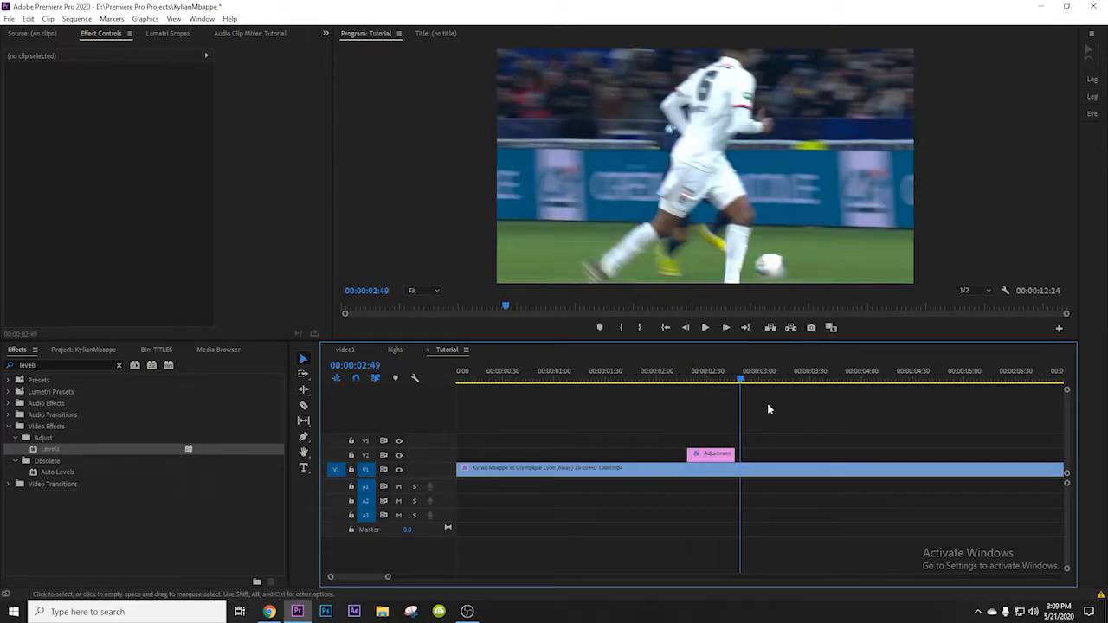
Duplicate the adjustment layer on V2 so that the copy starts at 00:00:03:19
click(791, 379)
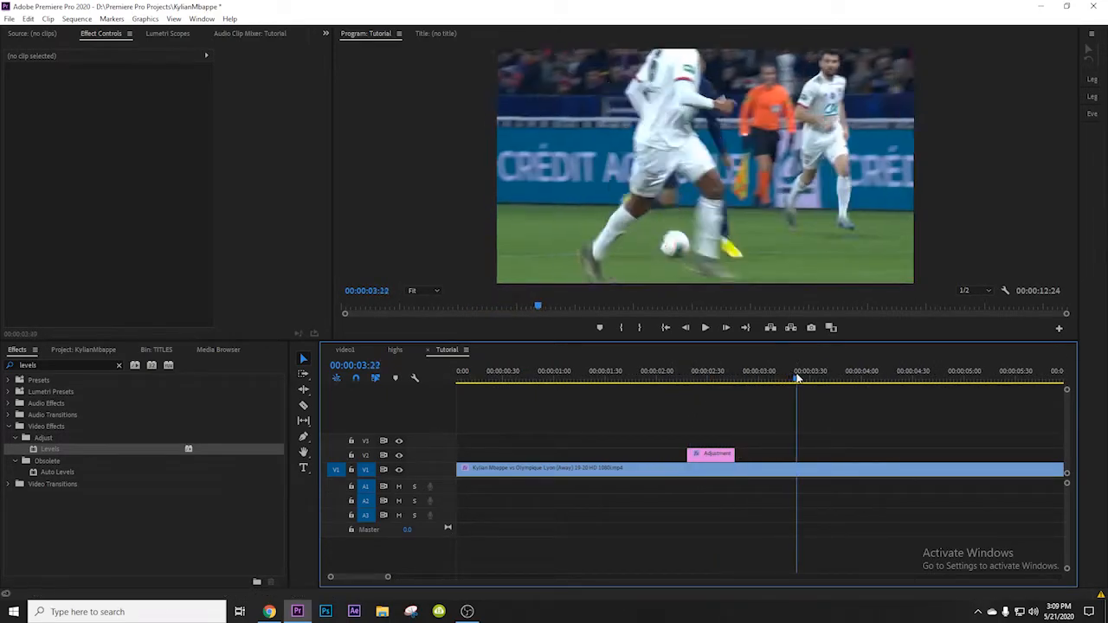
click(717, 457)
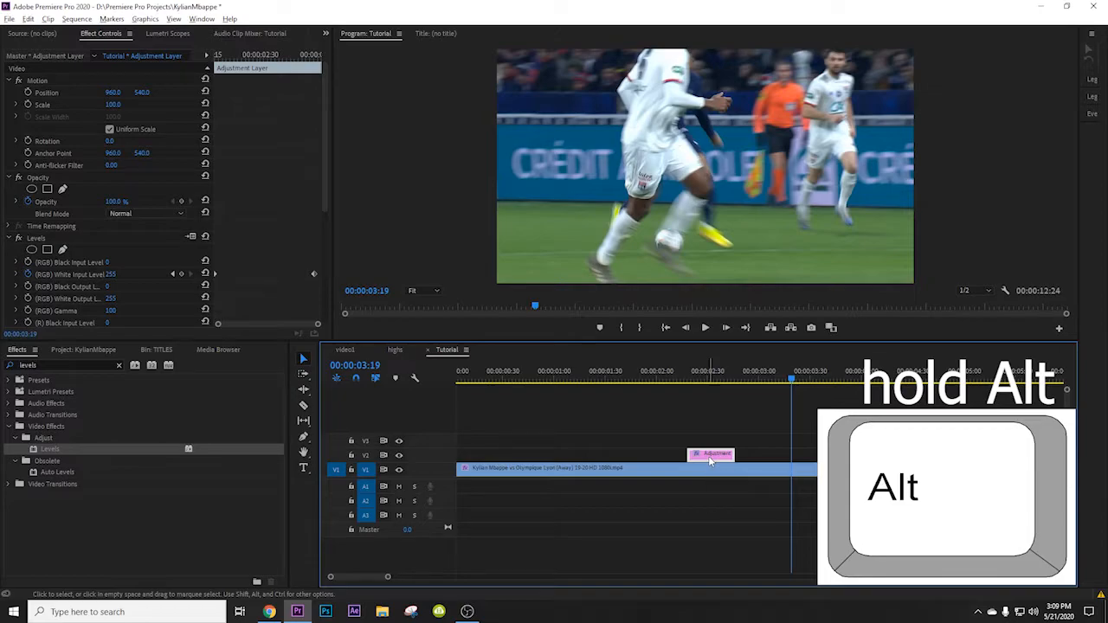
drag(714, 459, 821, 456)
click(811, 434)
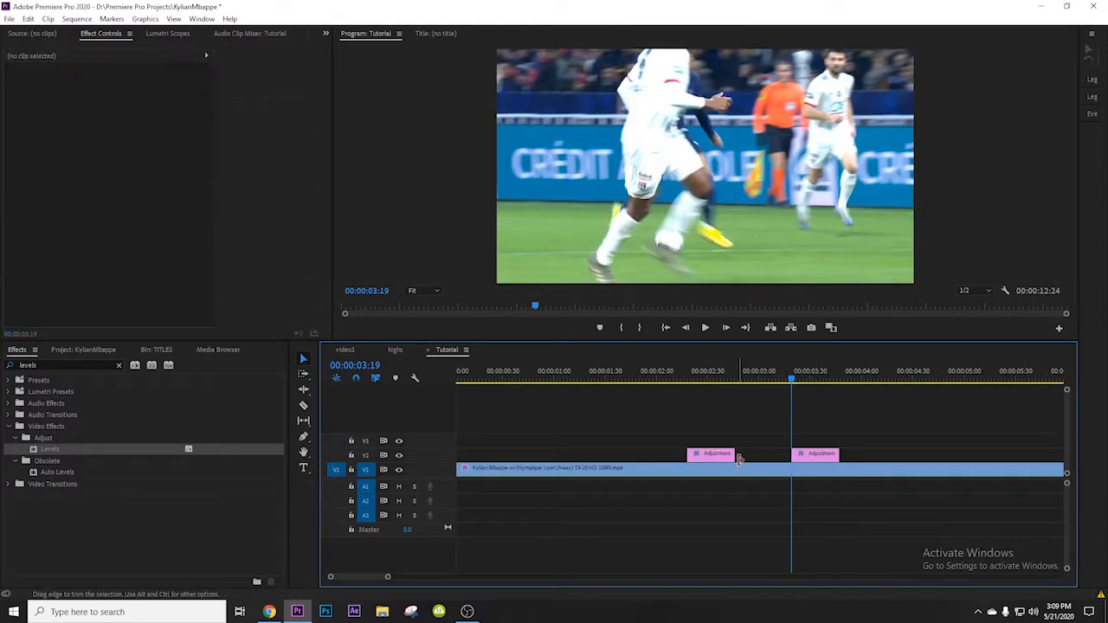
Play the sequence and place two more copies of the adjustment layer on V2, the last starting at 00:00:04:48
click(780, 378)
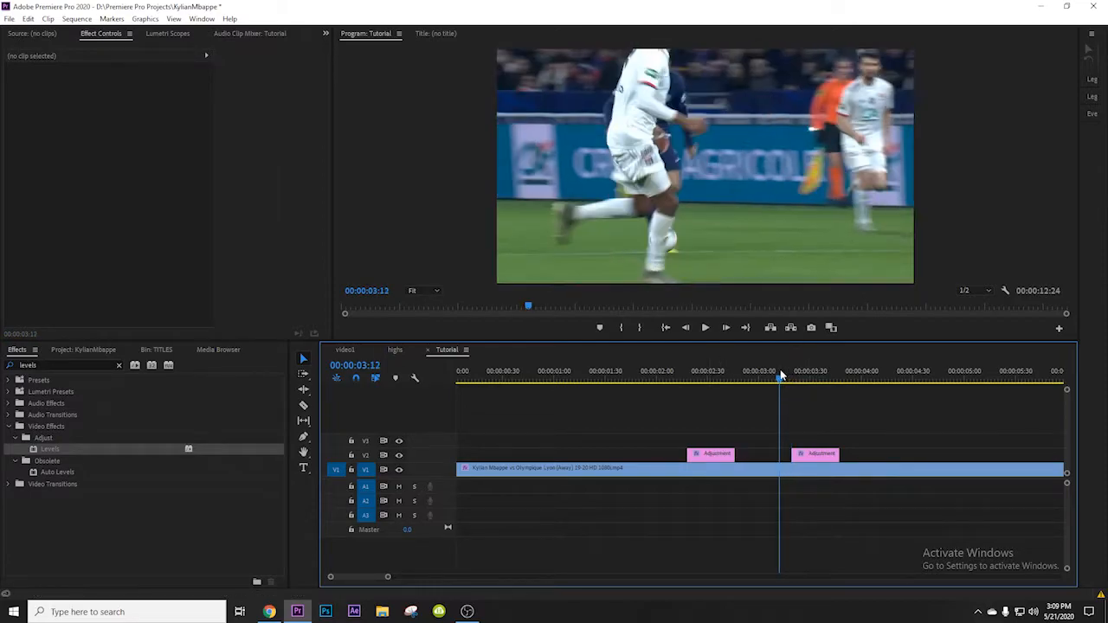
click(682, 386)
key(space)
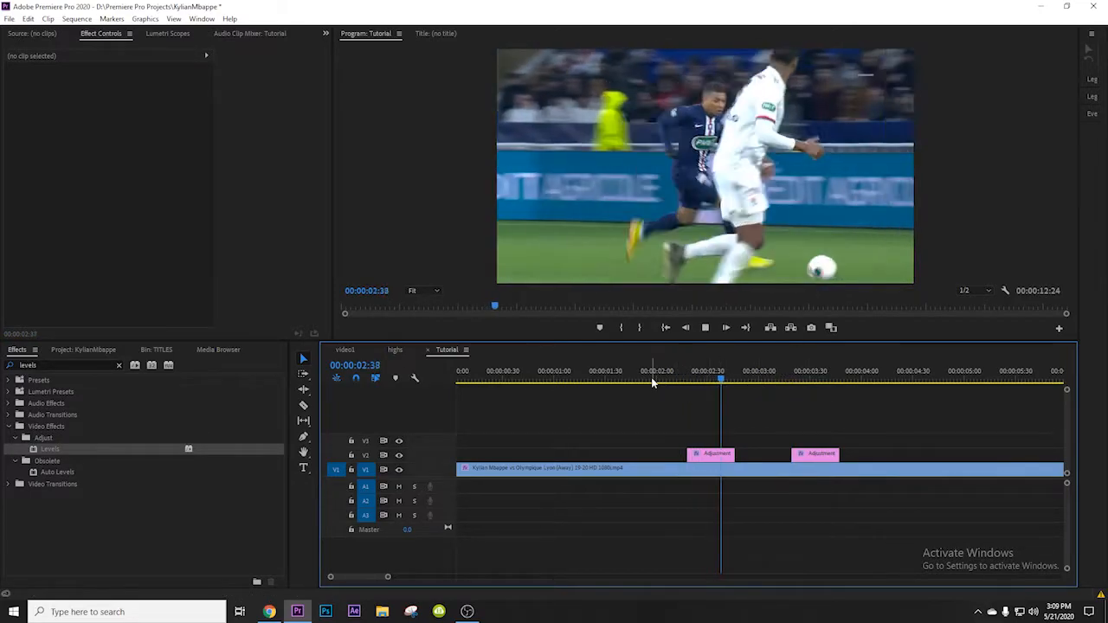
drag(824, 455, 922, 459)
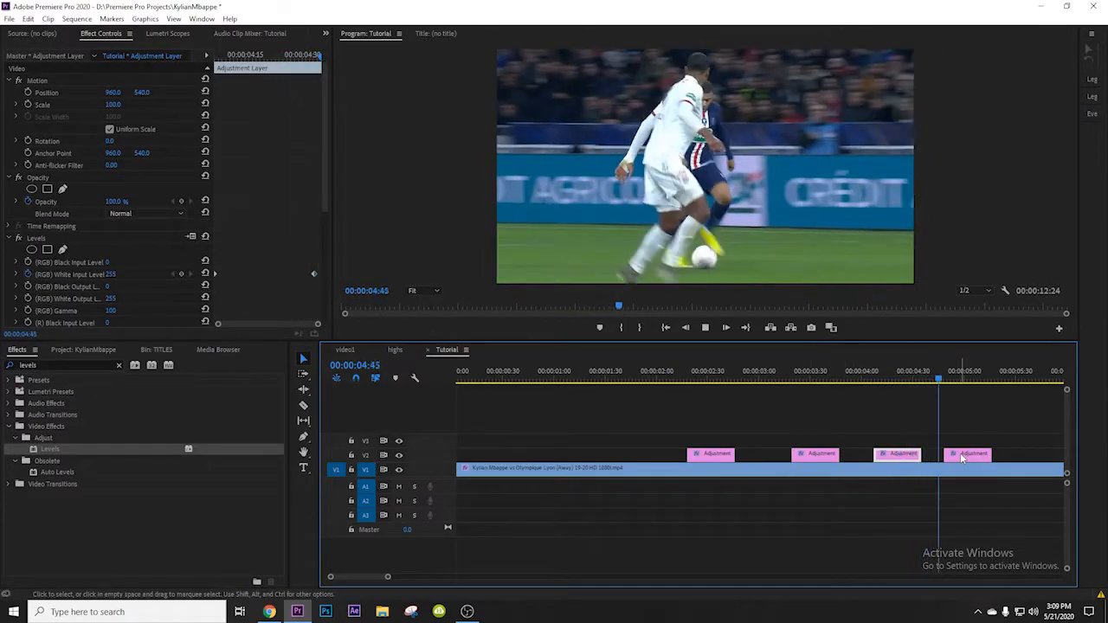
click(960, 453)
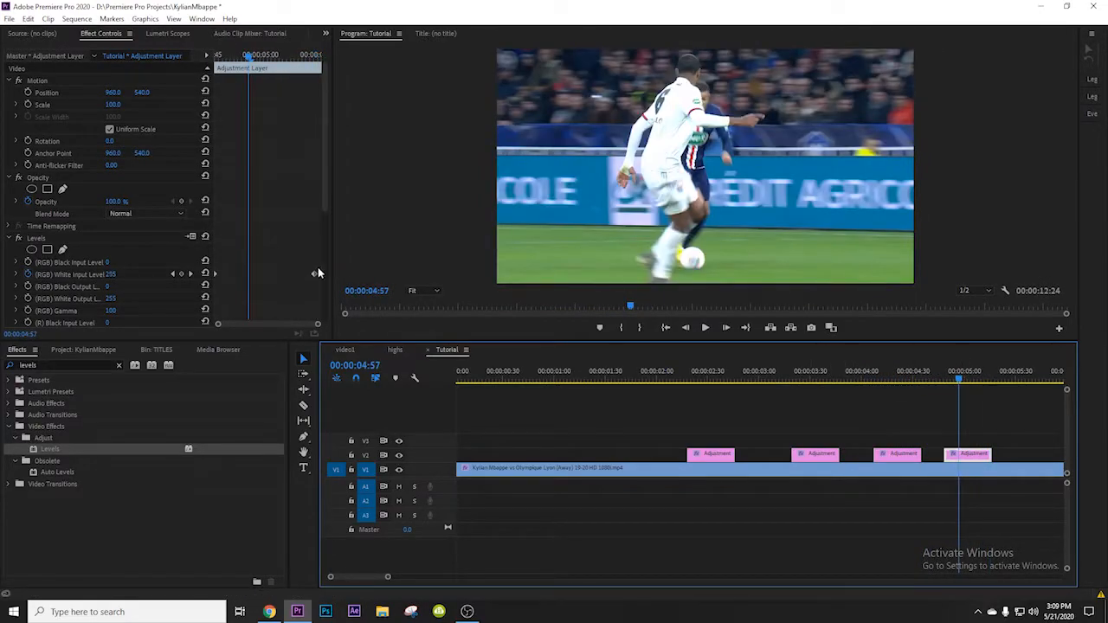
Lengthen the fourth adjustment layer, move its second white input keyframe to the layer's new end, and preview the slower flash
drag(331, 274, 383, 274)
drag(992, 454, 1001, 454)
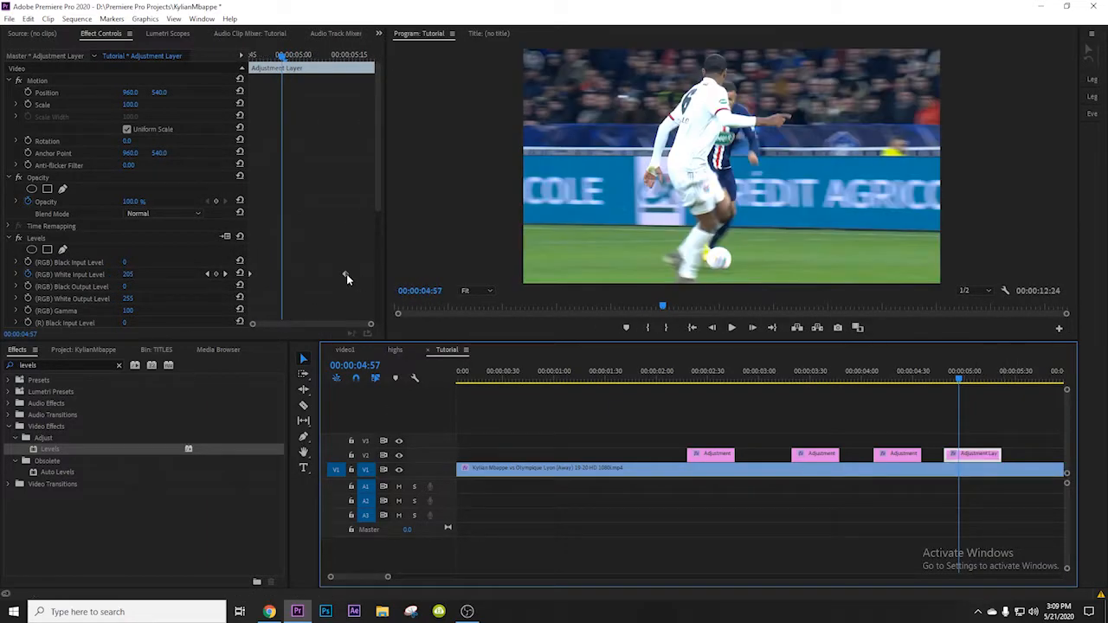
drag(347, 274, 374, 271)
click(942, 381)
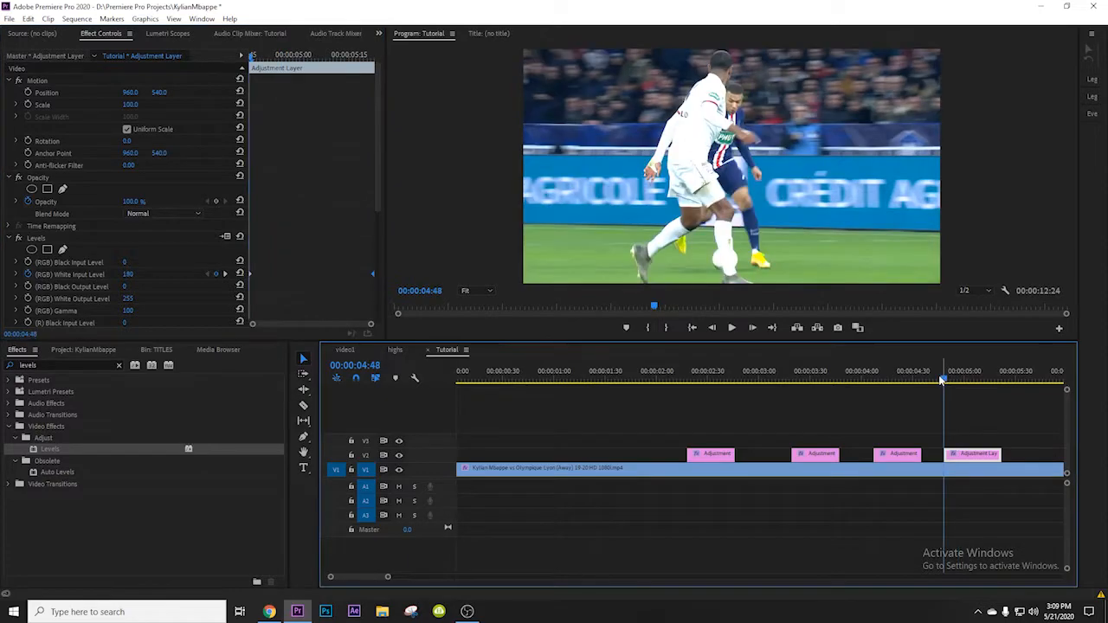
key(space)
key(space)
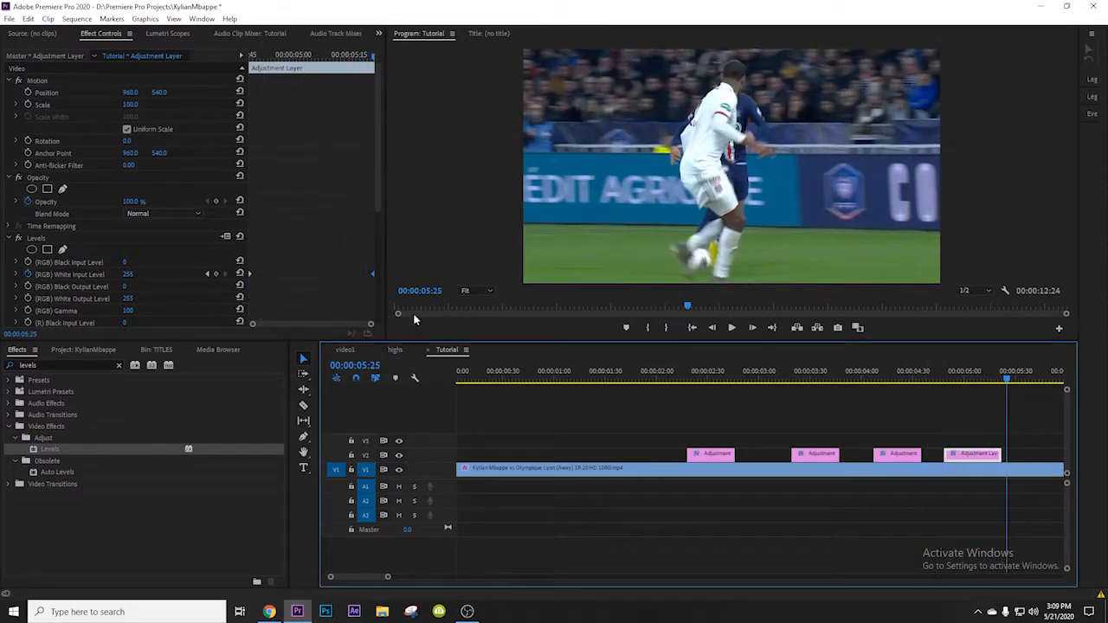
click(927, 379)
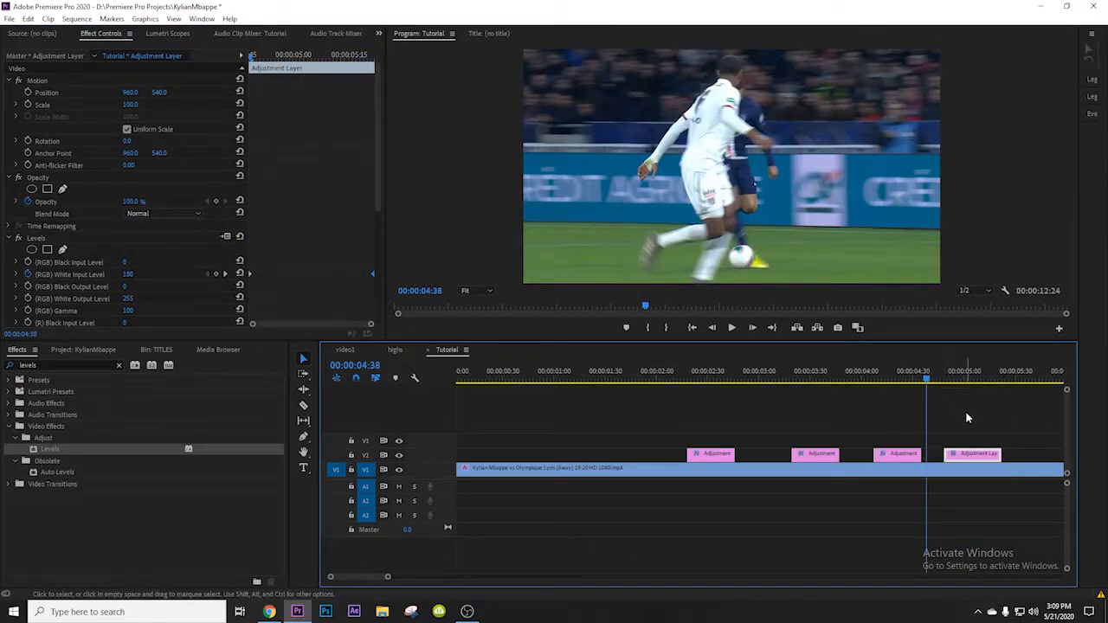
key(space)
key(space)
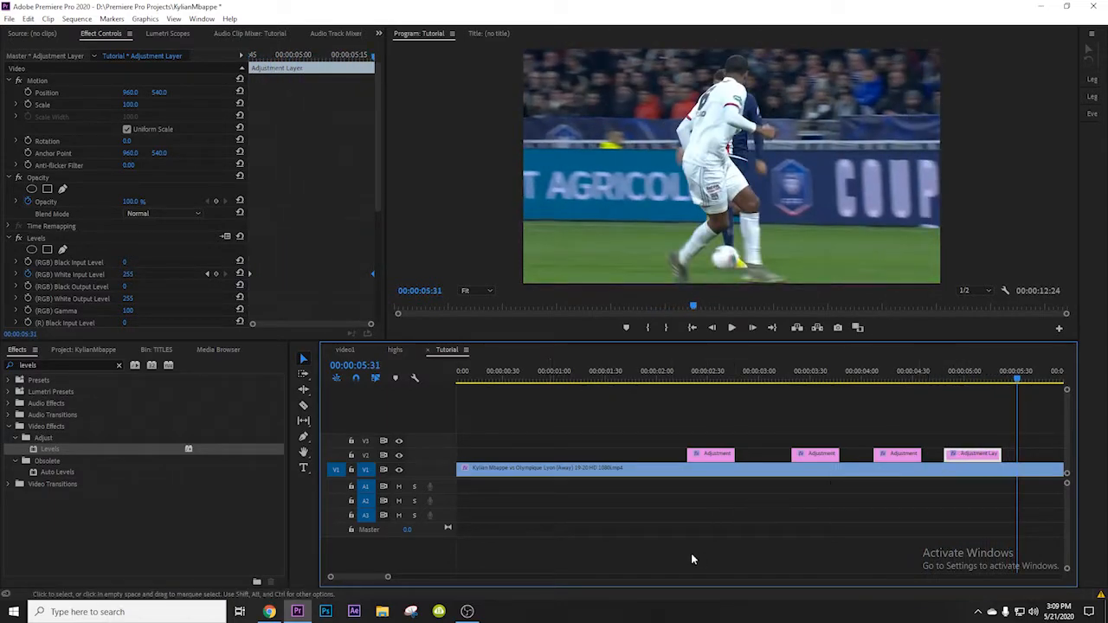
Delete all four adjustment layers from V2 and save the project
drag(389, 578, 433, 578)
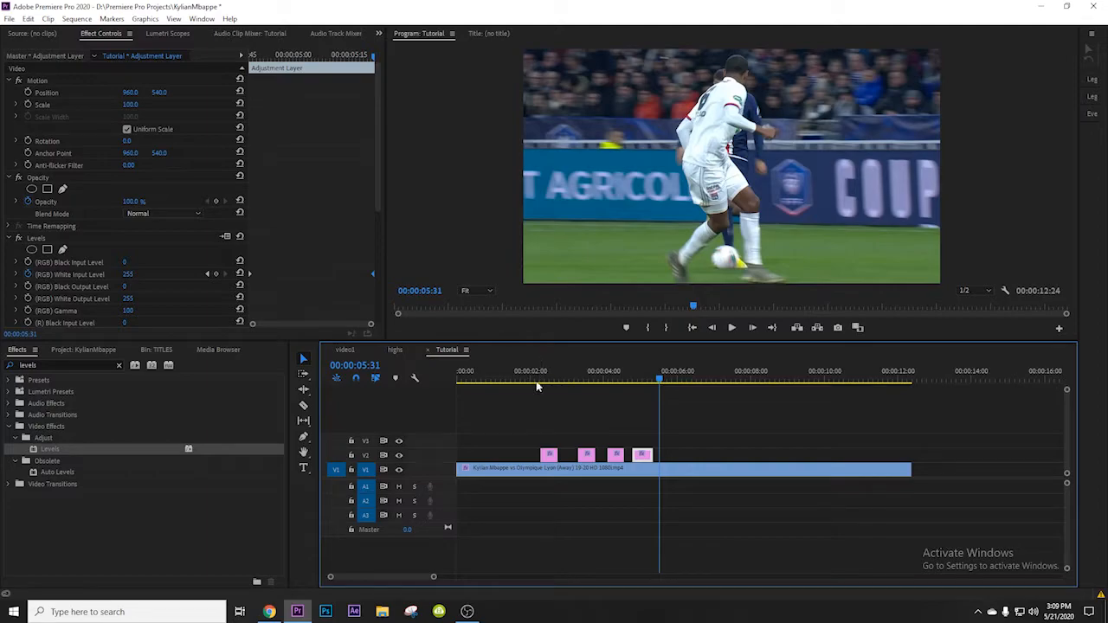
drag(532, 394, 699, 460)
key(Delete)
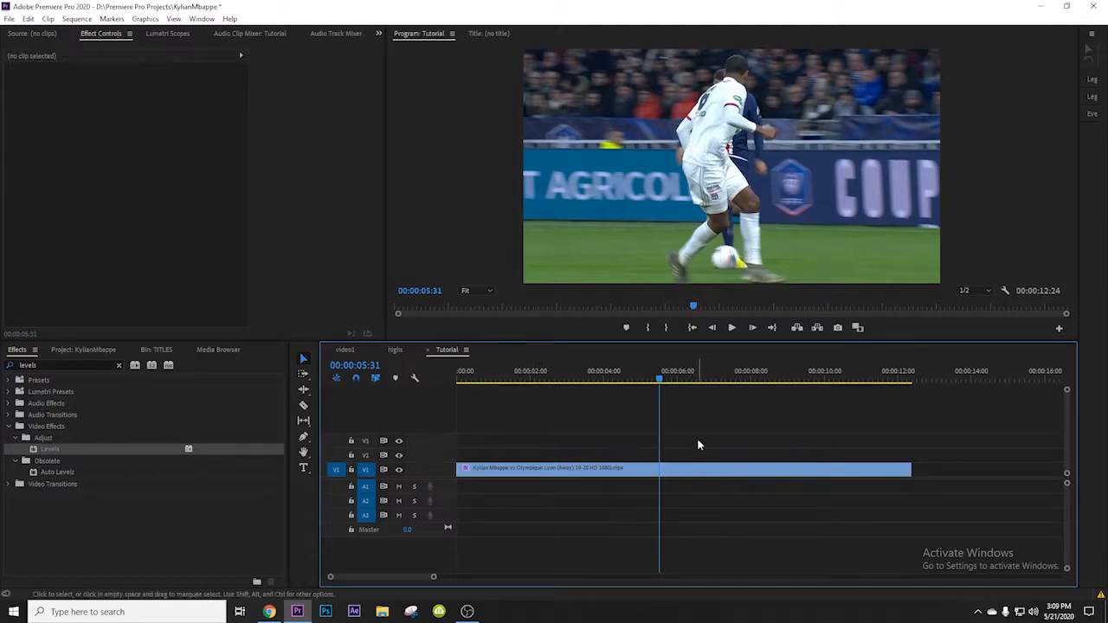
key(ctrl+s)
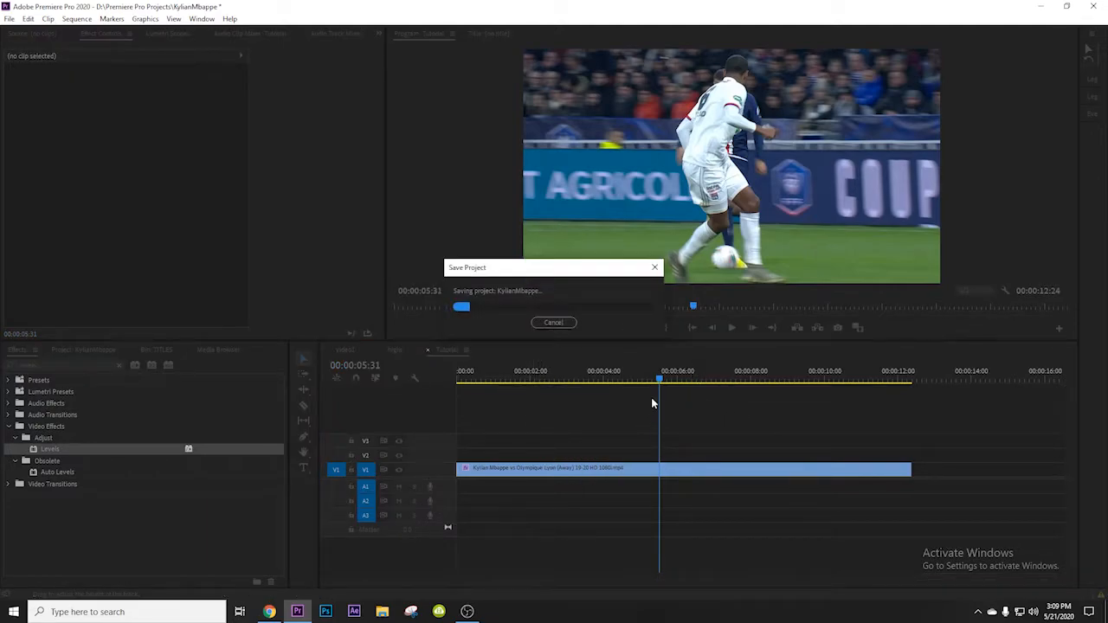
Move the playhead to 00:00:03:08 and clear the effects search
drag(433, 583, 484, 576)
drag(528, 375, 511, 395)
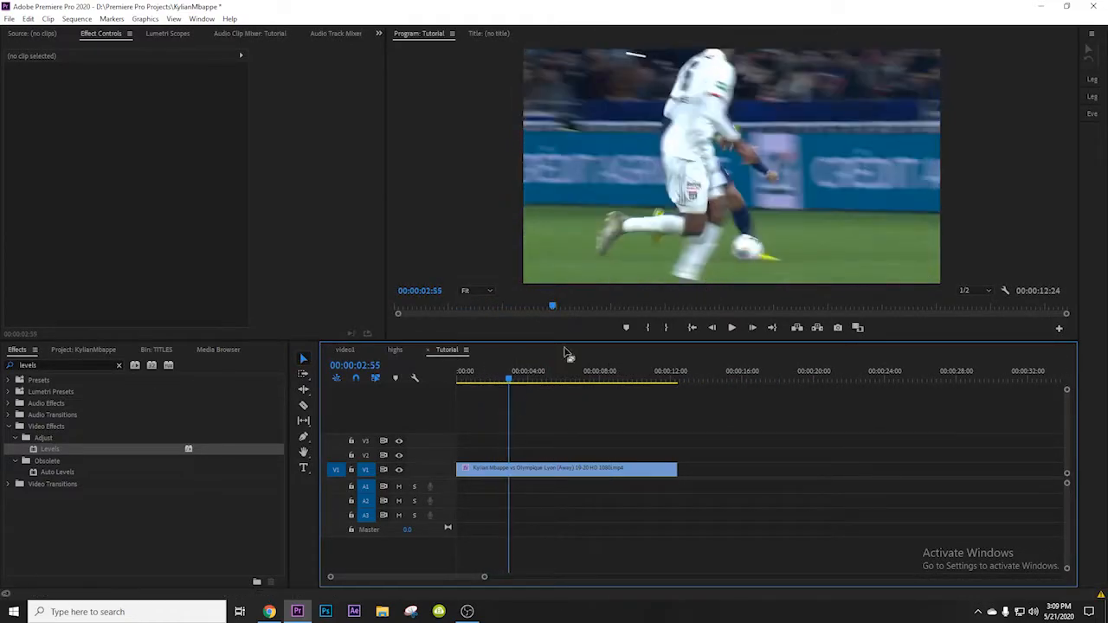
click(513, 376)
click(118, 367)
click(119, 365)
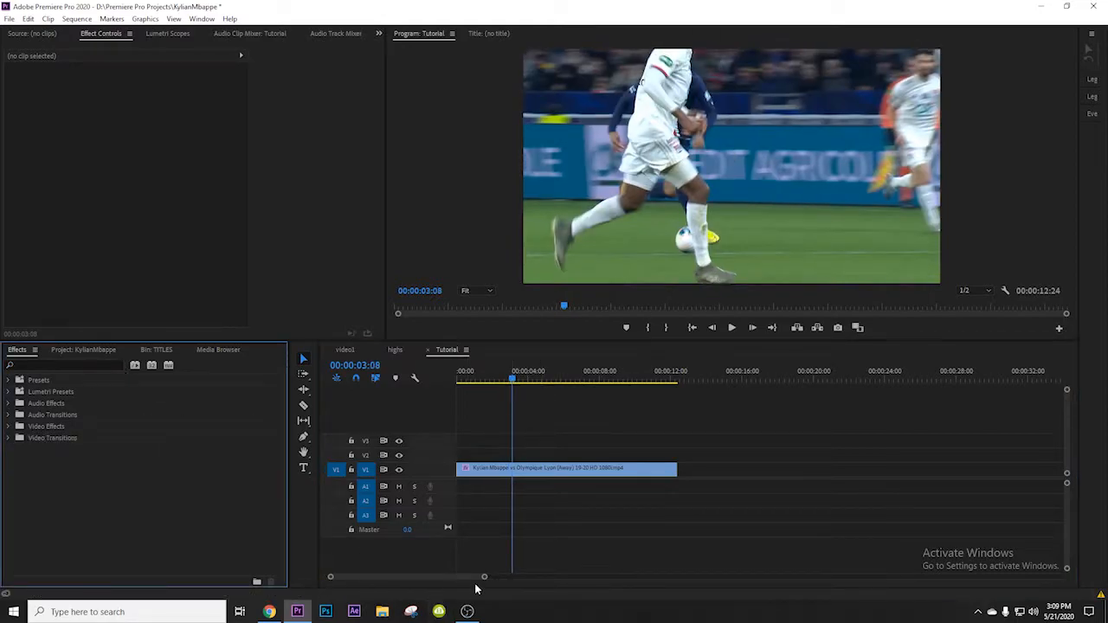
Split the football clip on V1 shortly after the two-second mark
drag(483, 577, 451, 577)
mouse_move(485, 378)
mouse_down()
mouse_move(455, 379)
mouse_move(522, 379)
mouse_move(489, 381)
mouse_up()
key(c)
click(515, 474)
key(v)
Remove the Levels effect from the first segment of the football clip
click(483, 468)
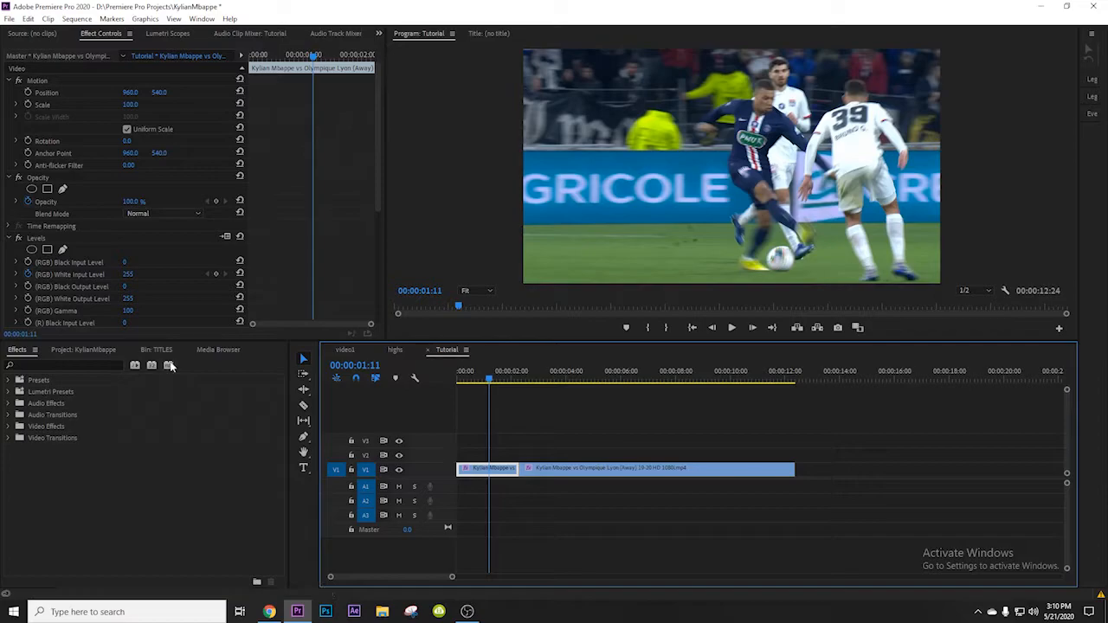
click(63, 239)
key(Delete)
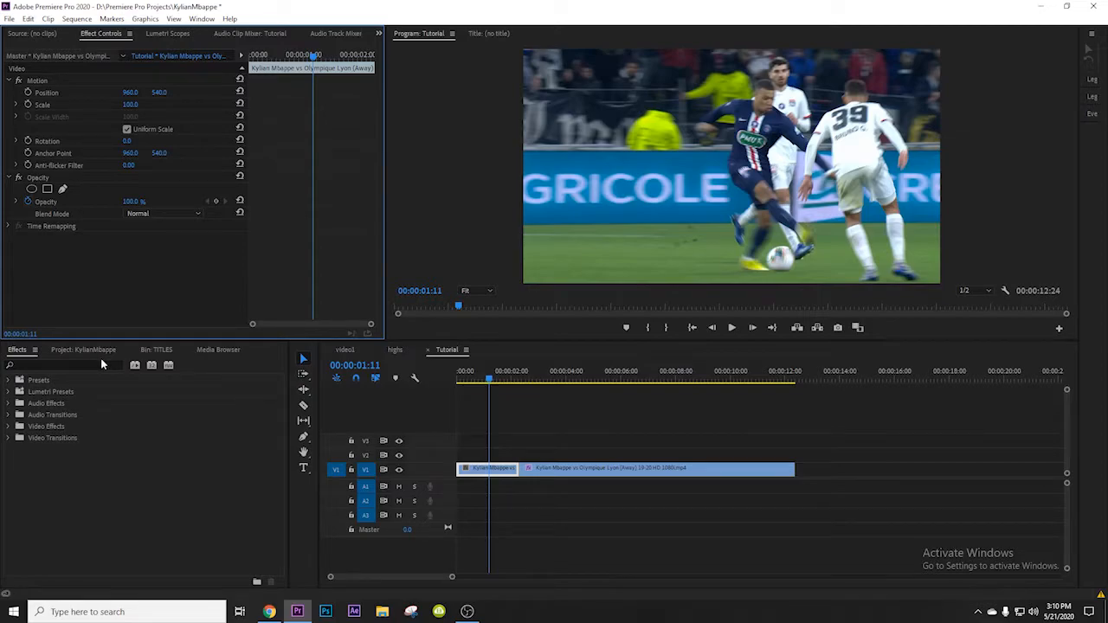
Search the effects for "change" and apply Change to Color to the first clip segment
click(31, 363)
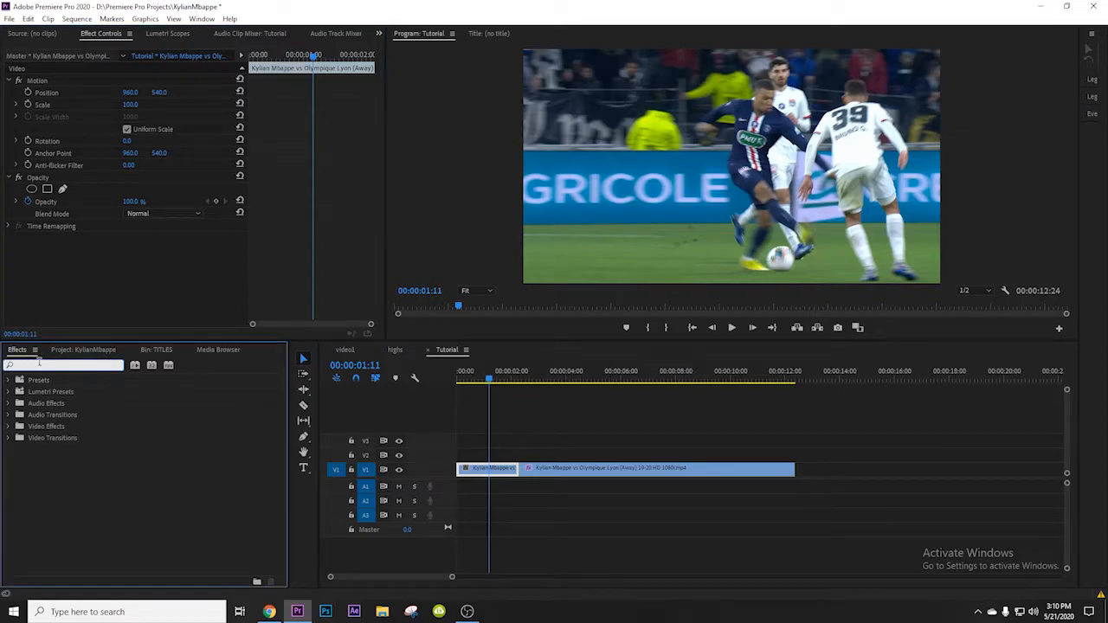
text(change)
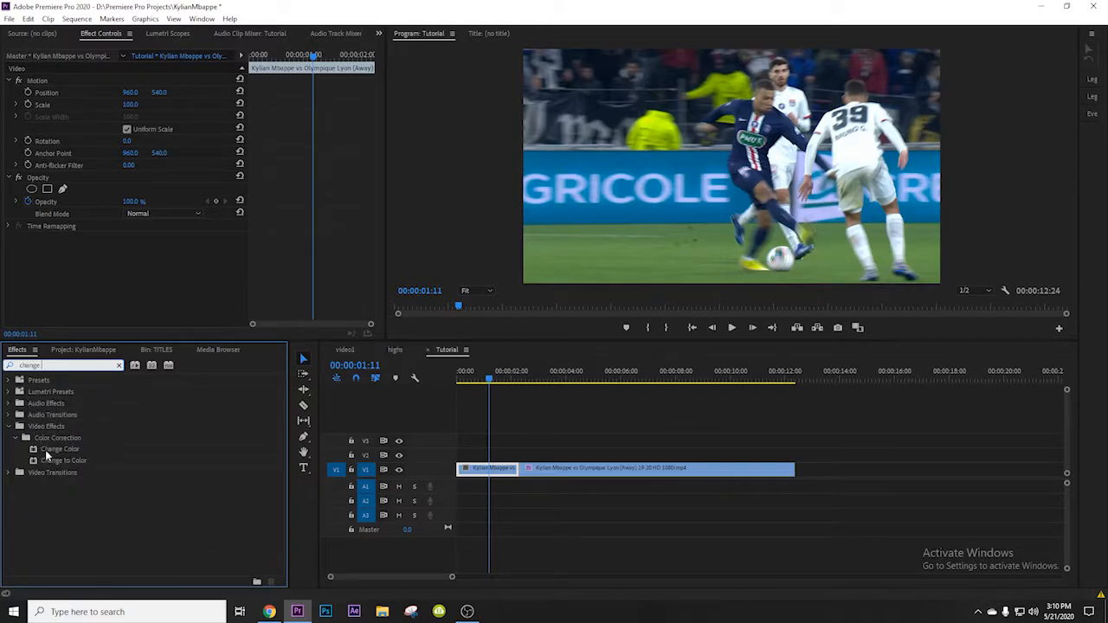
click(67, 456)
drag(71, 460, 127, 265)
Sample the green grass in the footage as the From color of the Change to Color effect
drag(377, 206, 374, 245)
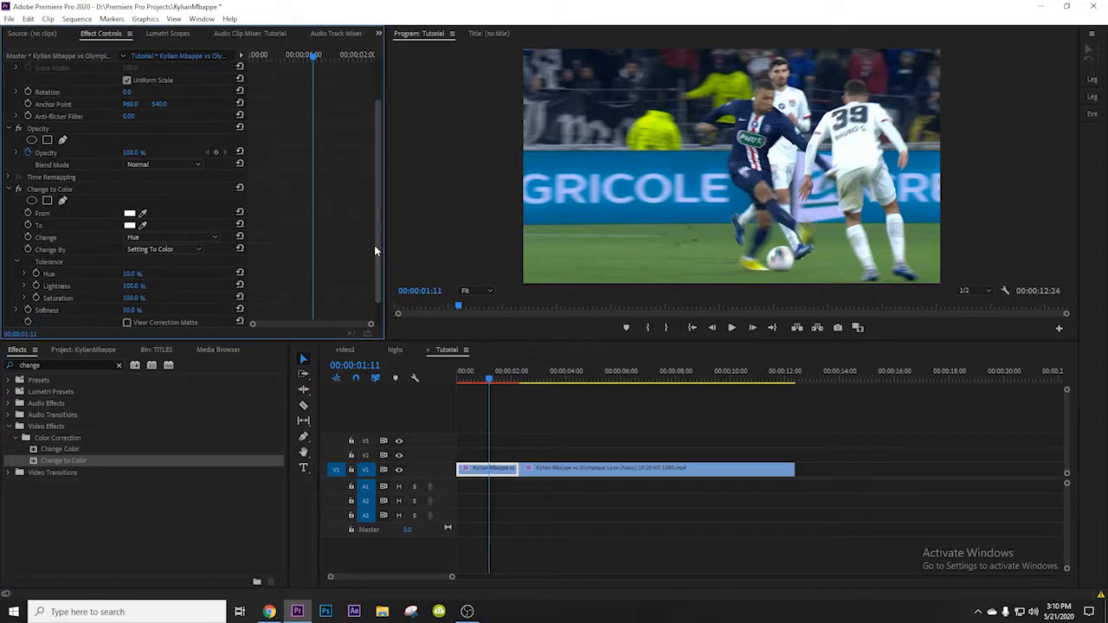
click(40, 214)
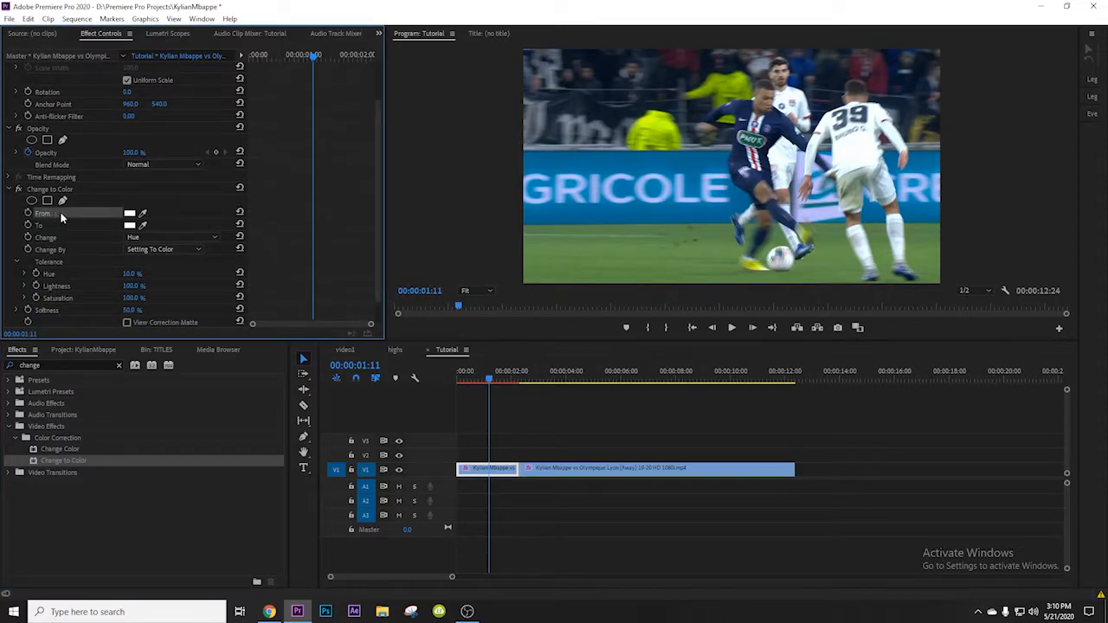
click(143, 217)
click(600, 247)
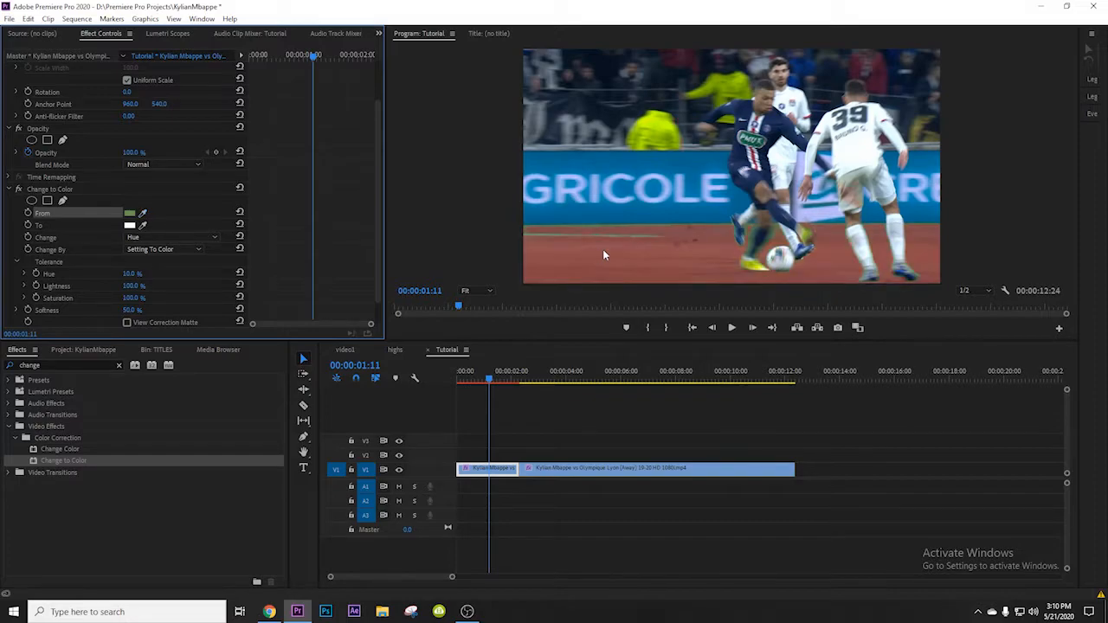
Set the To color of the Change to Color effect to a saturated blue
click(130, 225)
drag(490, 205, 337, 199)
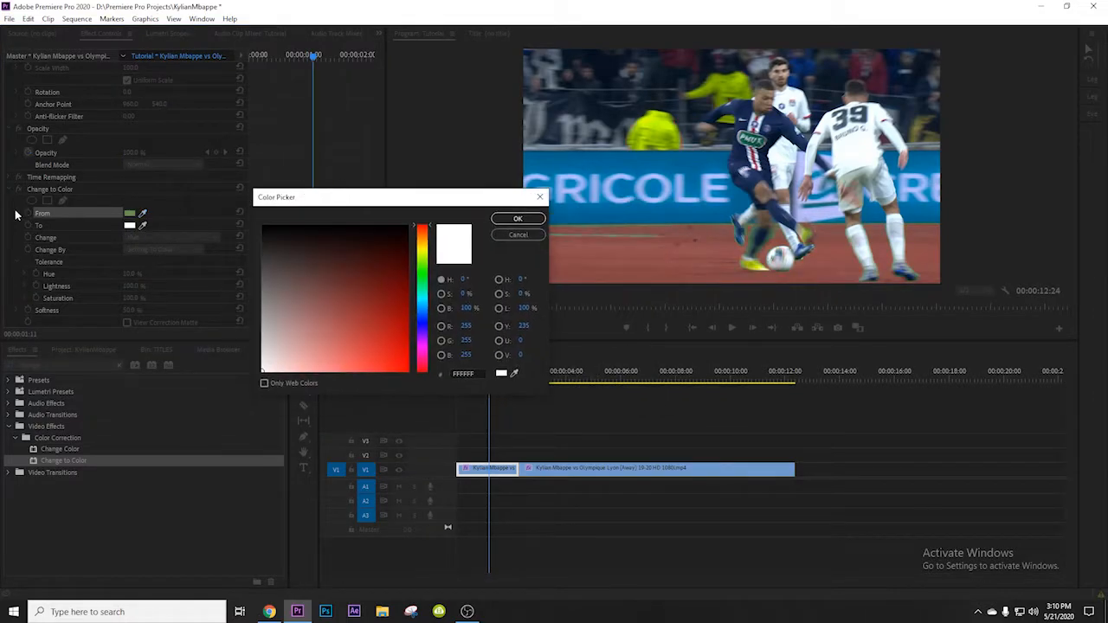
mouse_move(398, 294)
mouse_down()
mouse_move(413, 343)
mouse_move(419, 288)
mouse_move(425, 315)
mouse_move(388, 326)
mouse_move(390, 355)
mouse_up()
click(517, 218)
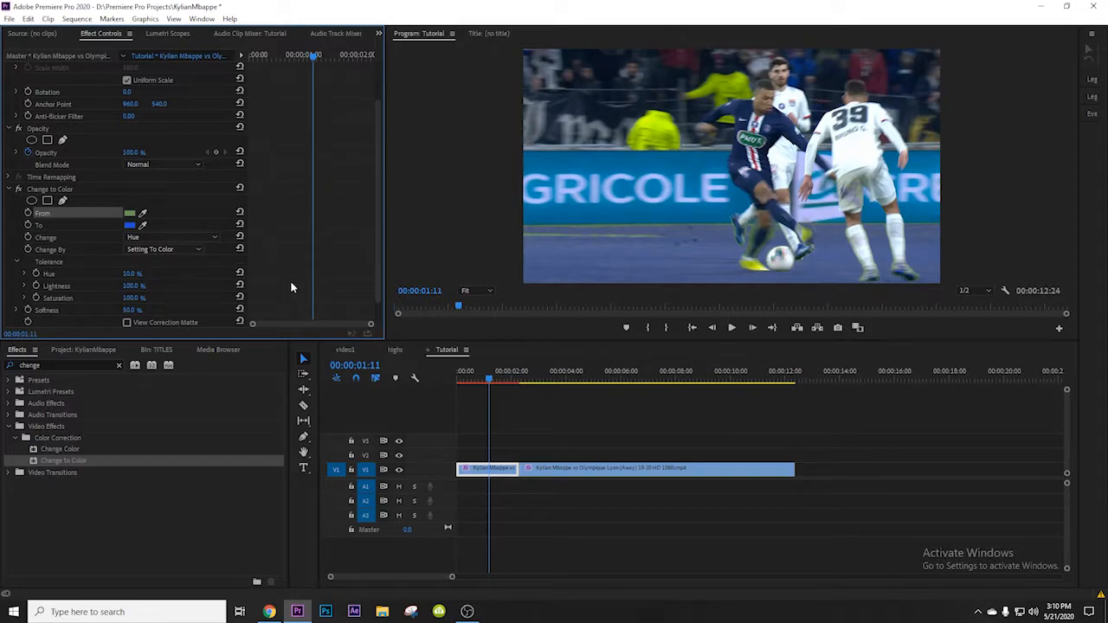
Try Hue & Lightness, Hue & Saturation, and Hue, Lightness & Saturation as the Change option, and set it back to Hue
click(160, 237)
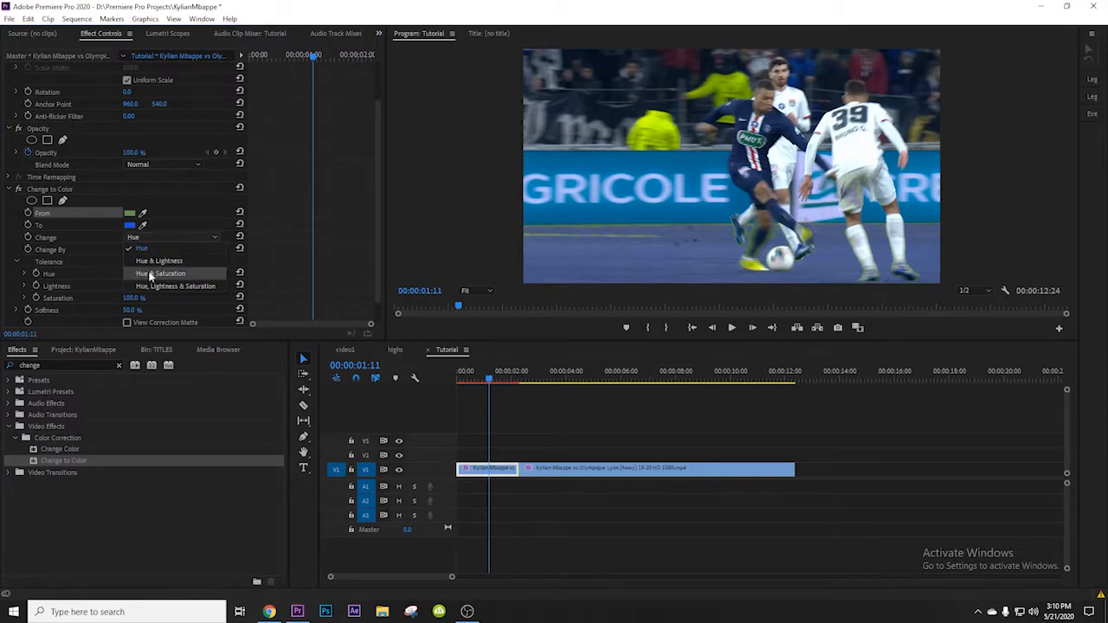
click(159, 259)
click(160, 237)
click(161, 272)
click(167, 237)
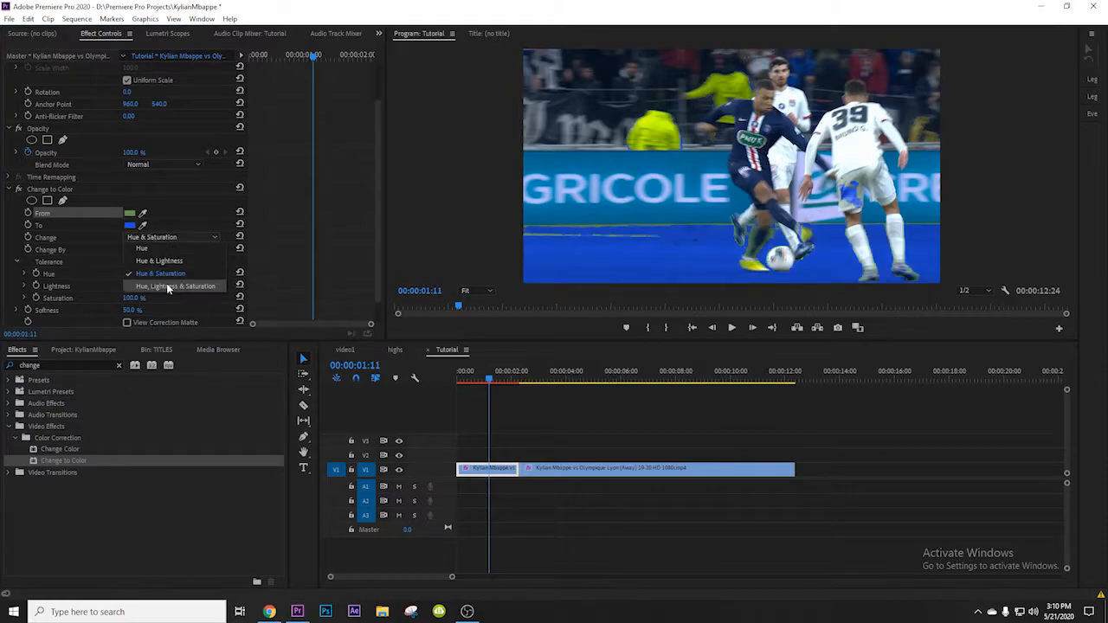
click(166, 284)
click(169, 239)
click(169, 248)
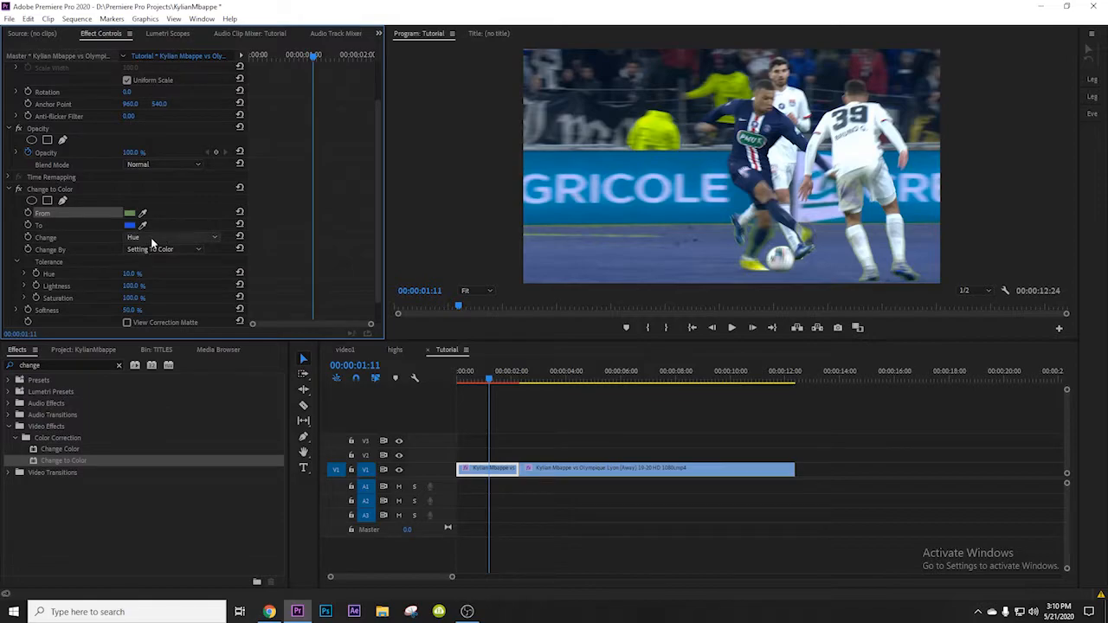
Set the Hue tolerance of Change to Color to 40% and check the recolored footage at 00:00:01:17
drag(131, 274, 150, 275)
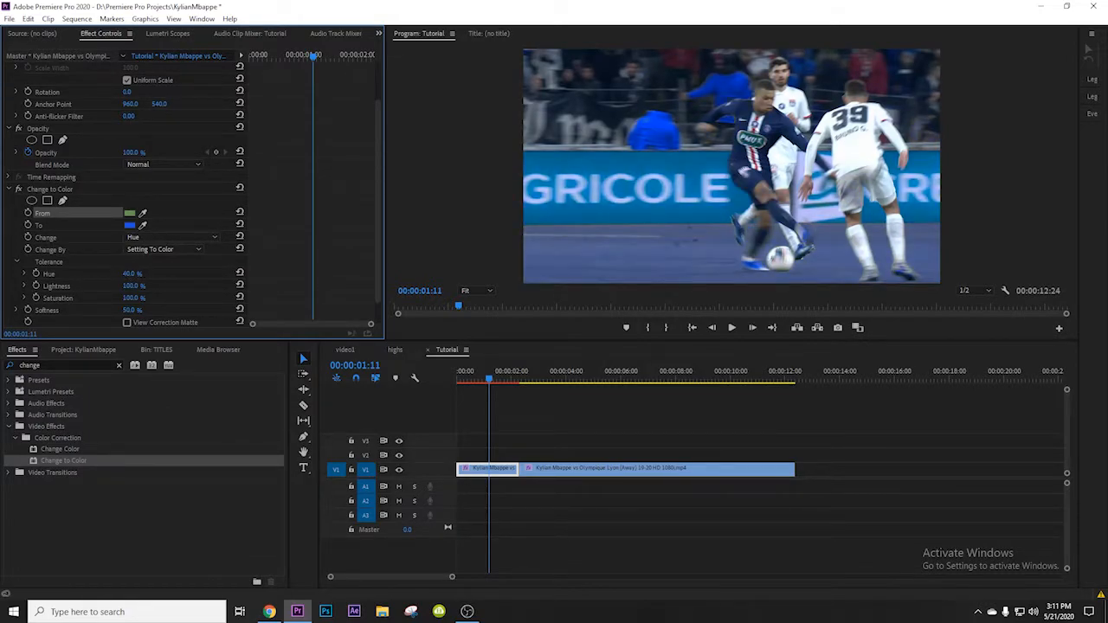
drag(151, 274, 154, 274)
click(146, 272)
click(139, 272)
text(40)
key(Return)
drag(474, 370, 493, 385)
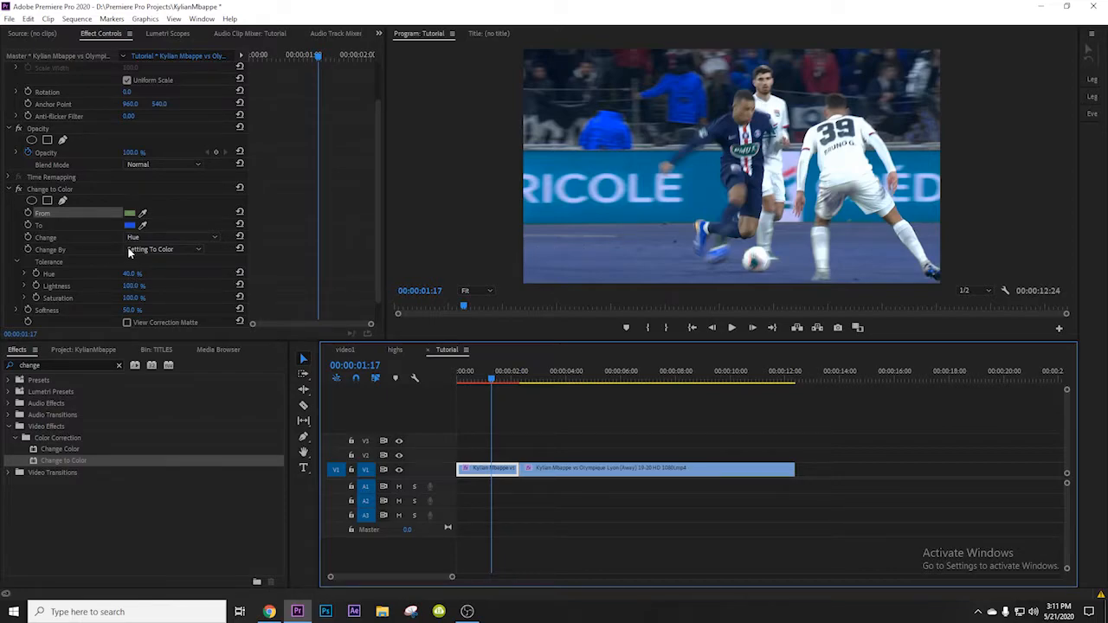
Try a Hue tolerance of 10% on the Change to Color effect, and set it back to 40%
drag(132, 274, 107, 273)
click(588, 232)
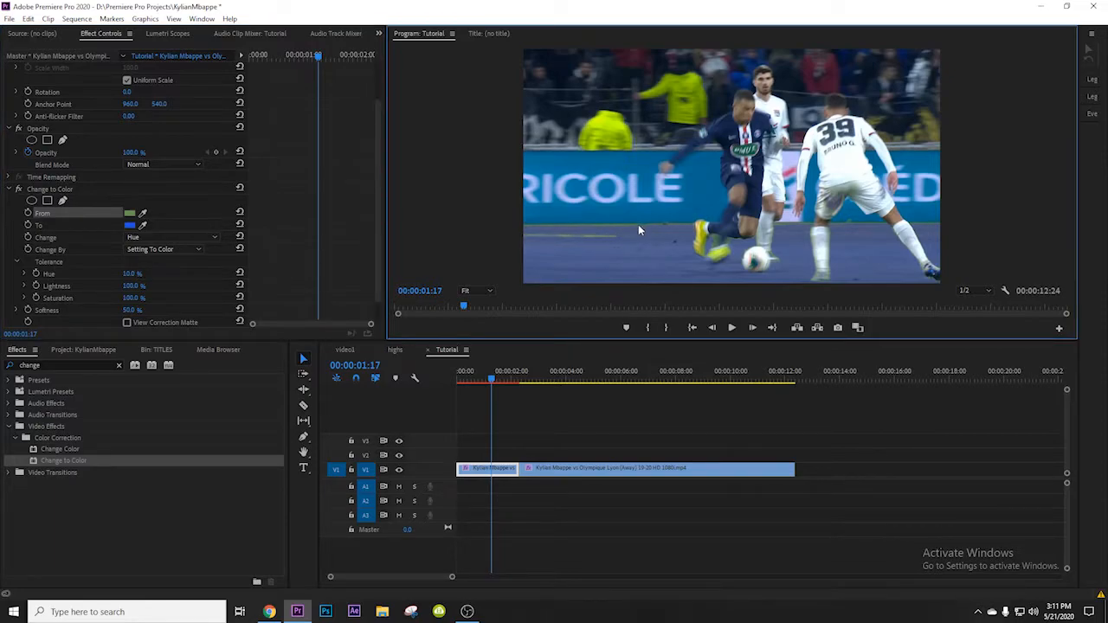
click(134, 273)
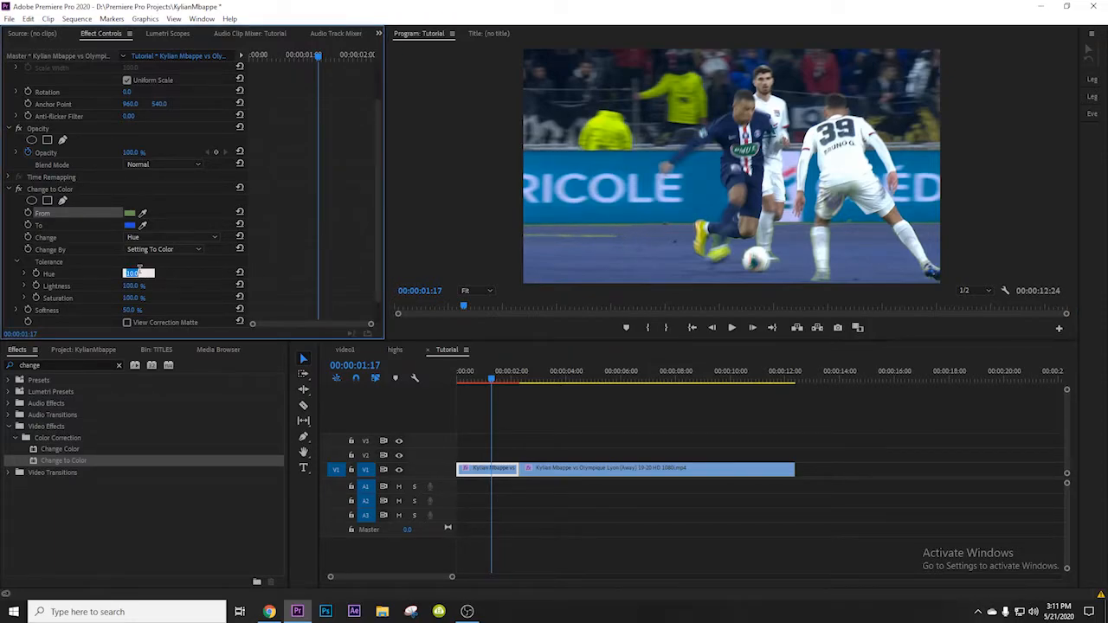
text(40)
key(Return)
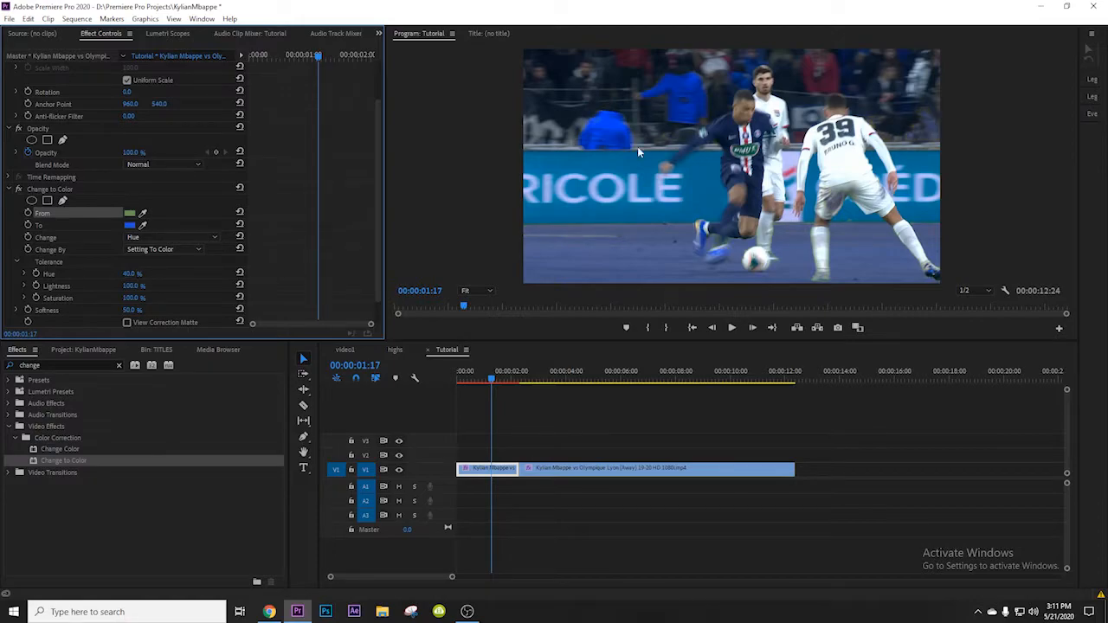
click(604, 236)
Render the sequence preview and play back the blue recolored clip up to the cut
drag(506, 372, 505, 385)
key(Return)
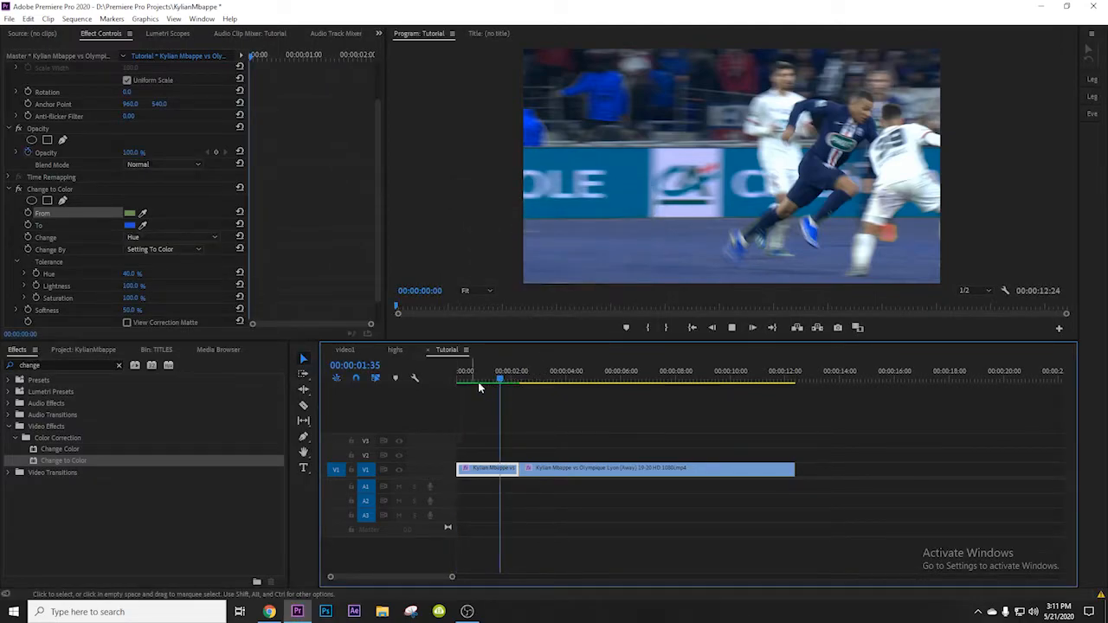
key(space)
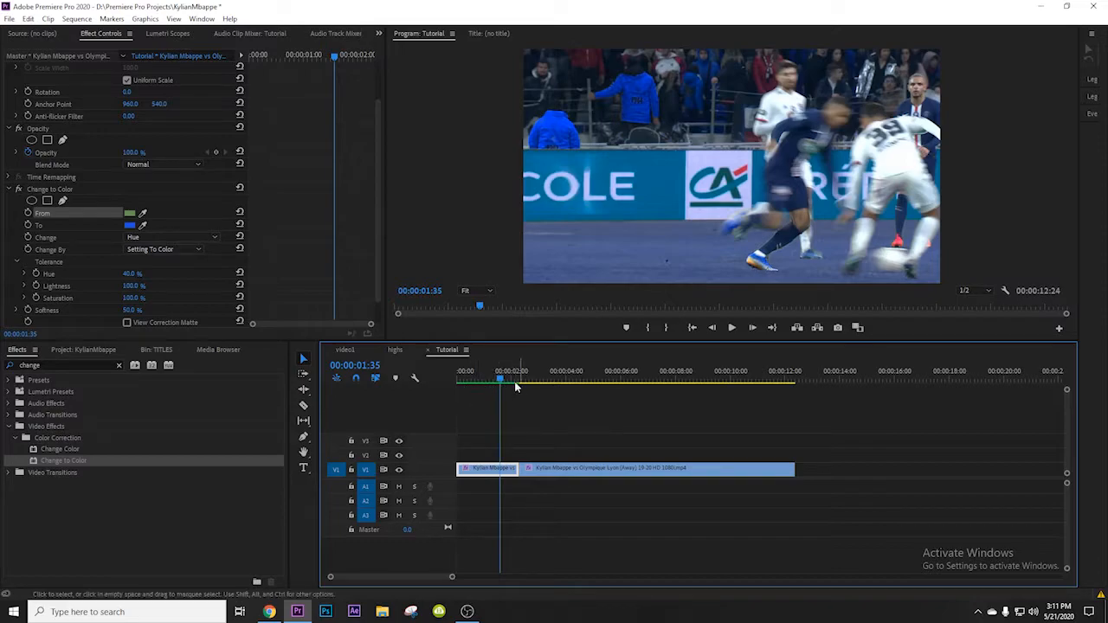
click(501, 382)
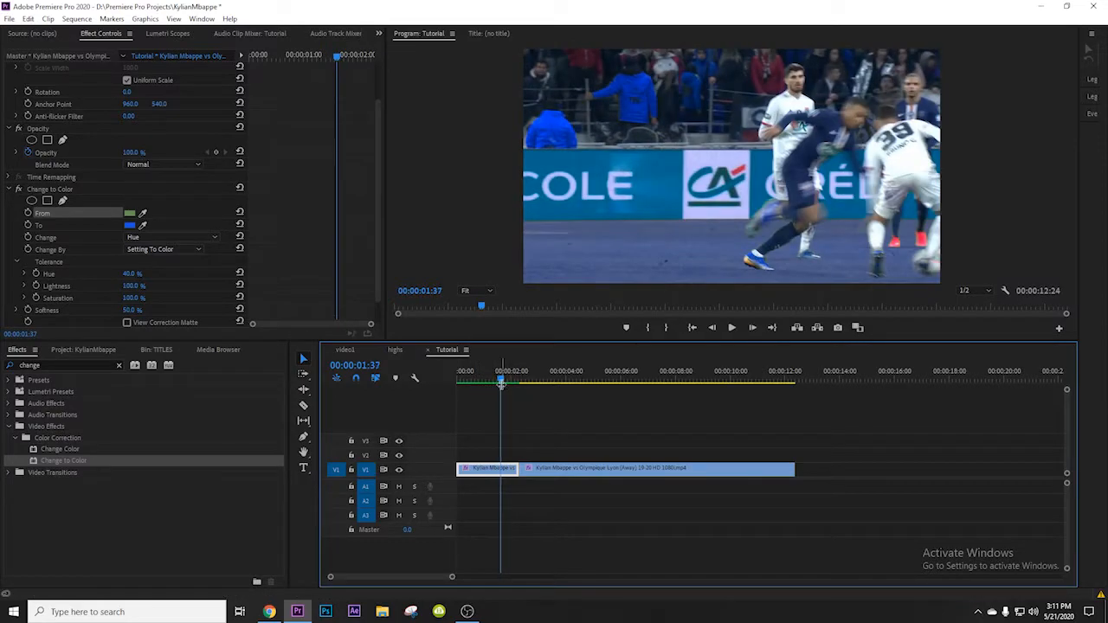
drag(494, 382, 472, 384)
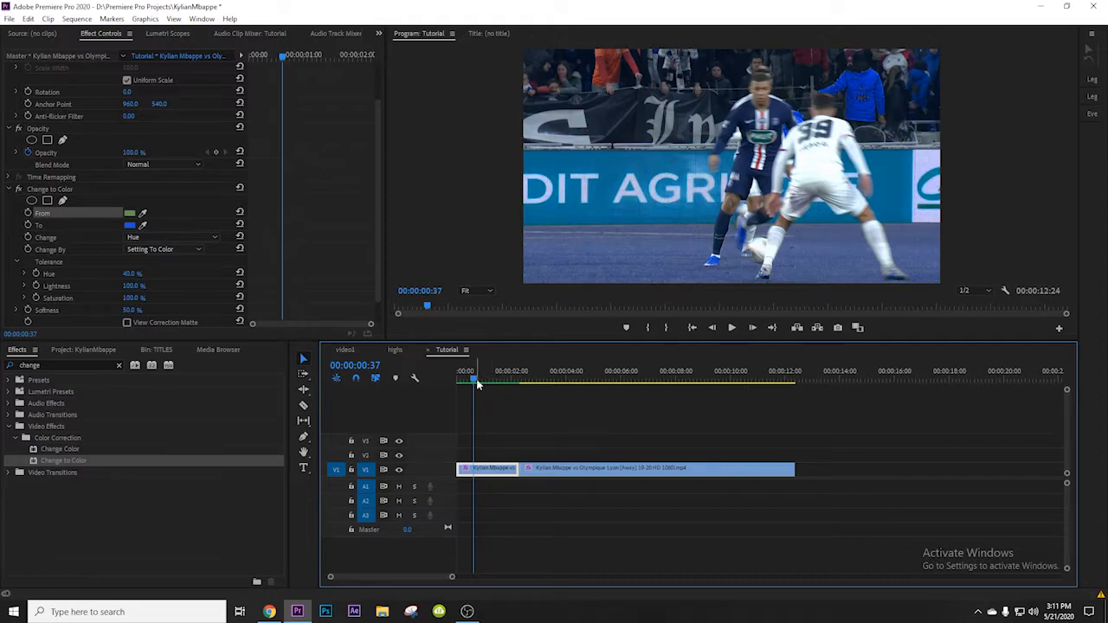
key(space)
key(space)
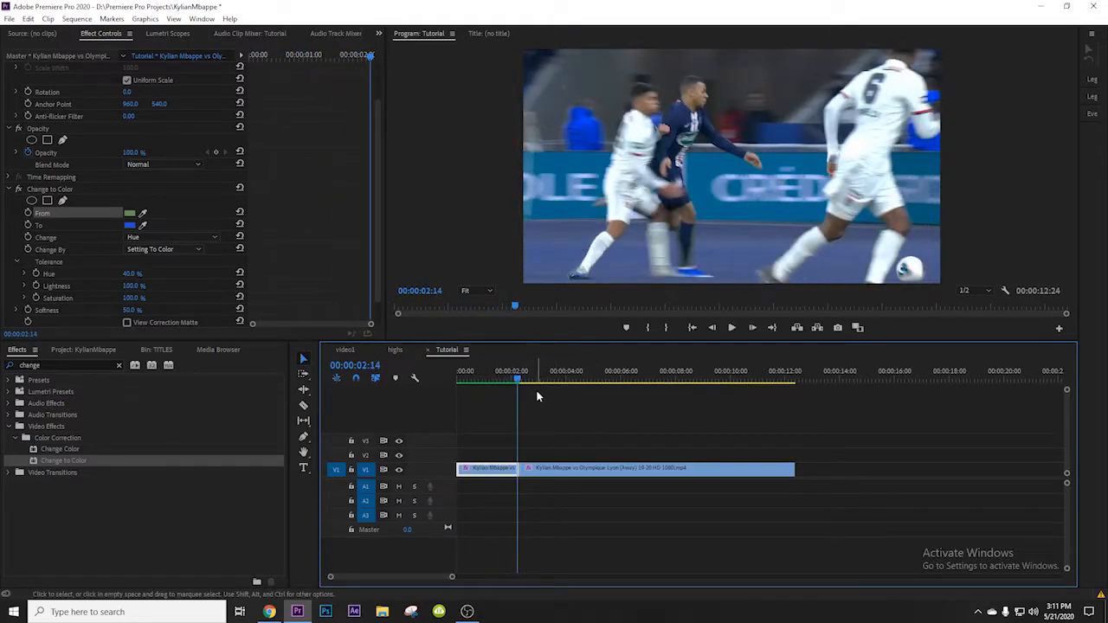
Replay the rendered sequence past the cut and return the playhead to 00:00:01:01
click(507, 378)
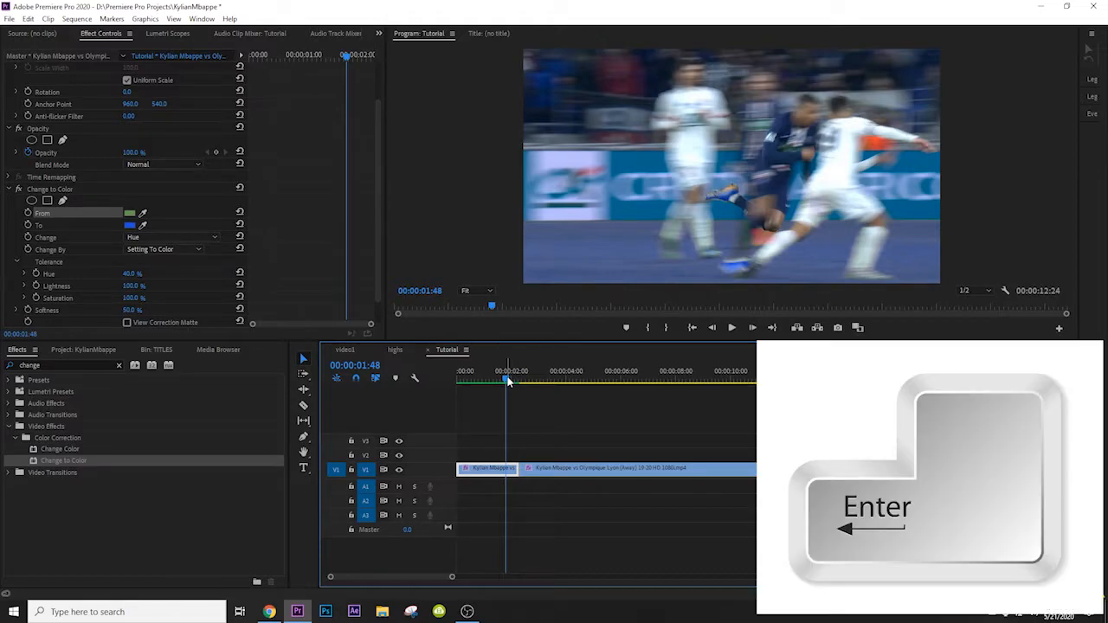
key(Return)
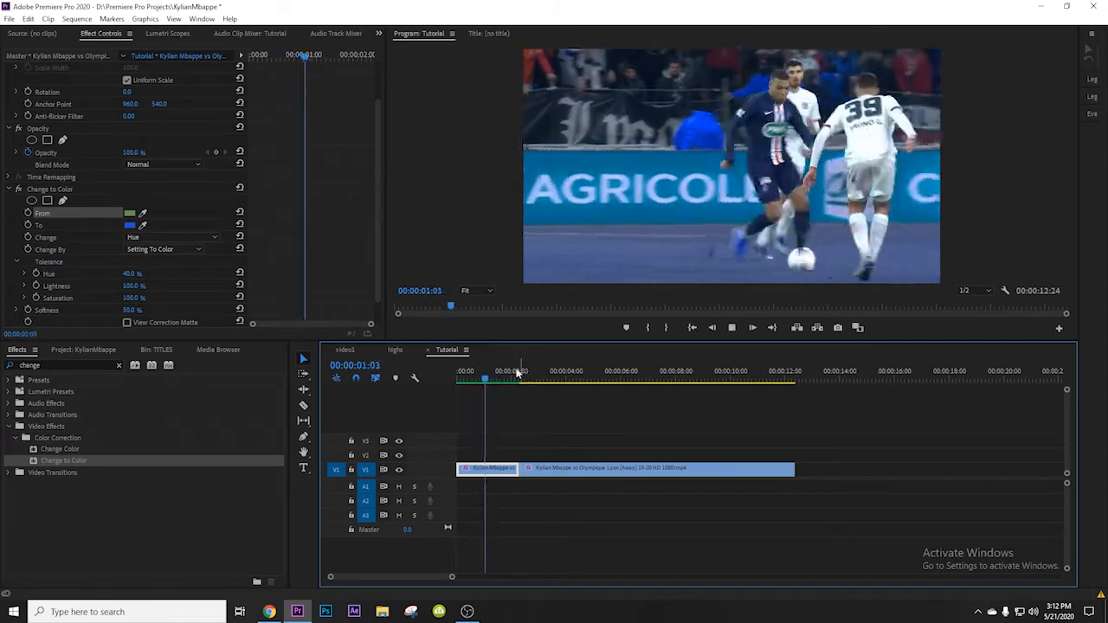
key(space)
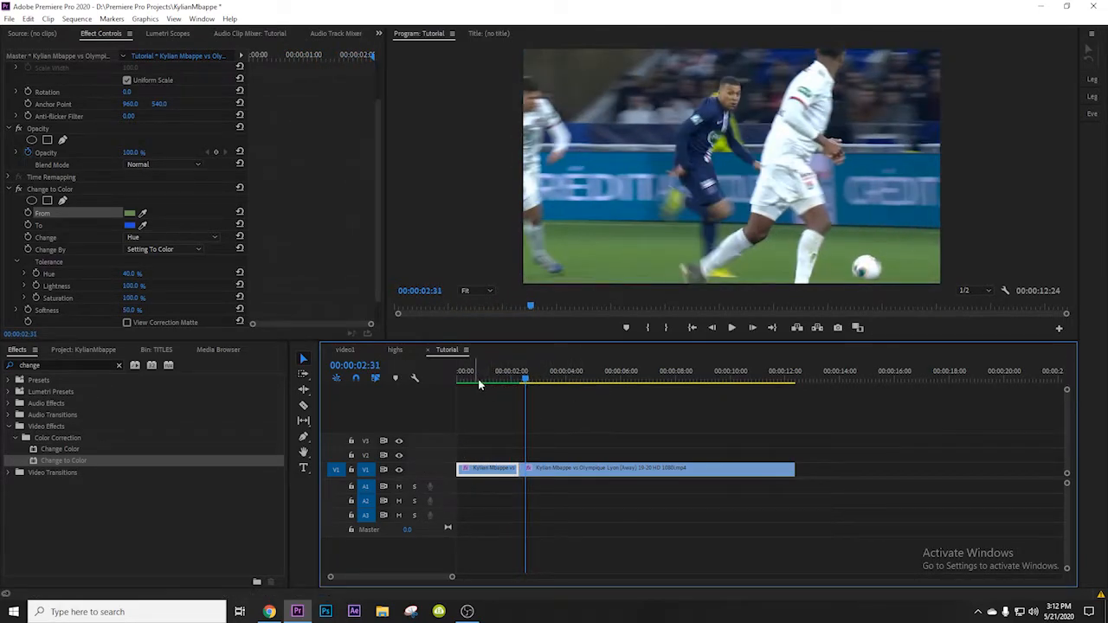
mouse_move(490, 383)
mouse_down()
mouse_move(469, 385)
mouse_move(518, 382)
mouse_move(484, 396)
mouse_up()
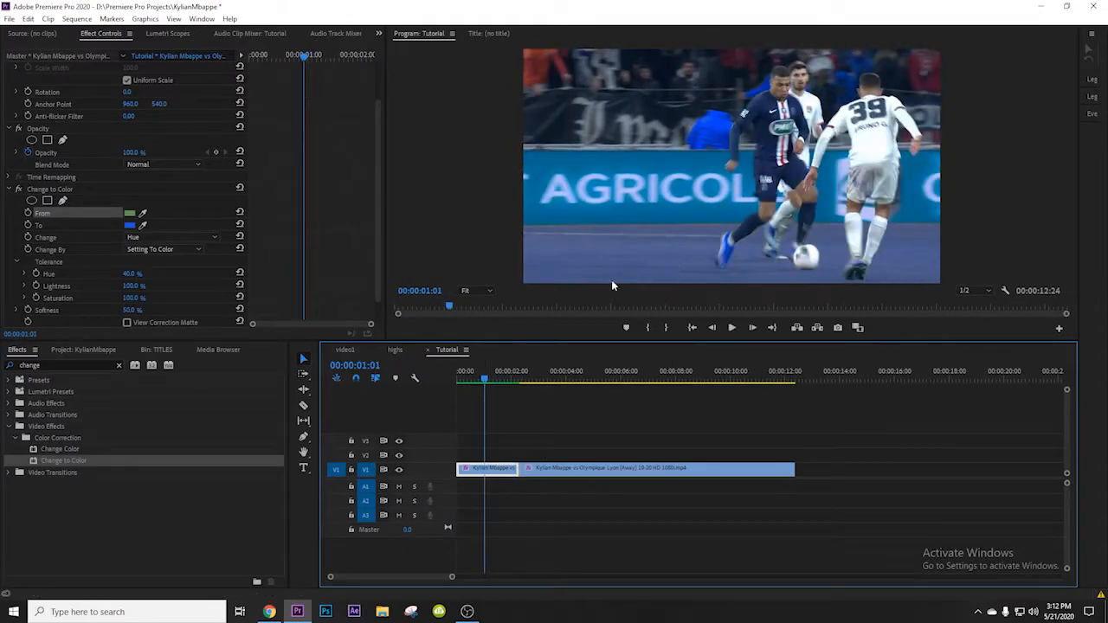
Split the second clip on V1 at about 00:00:04:30 to create a separate middle segment
click(571, 386)
drag(568, 382, 582, 383)
key(c)
click(582, 467)
key(v)
click(545, 380)
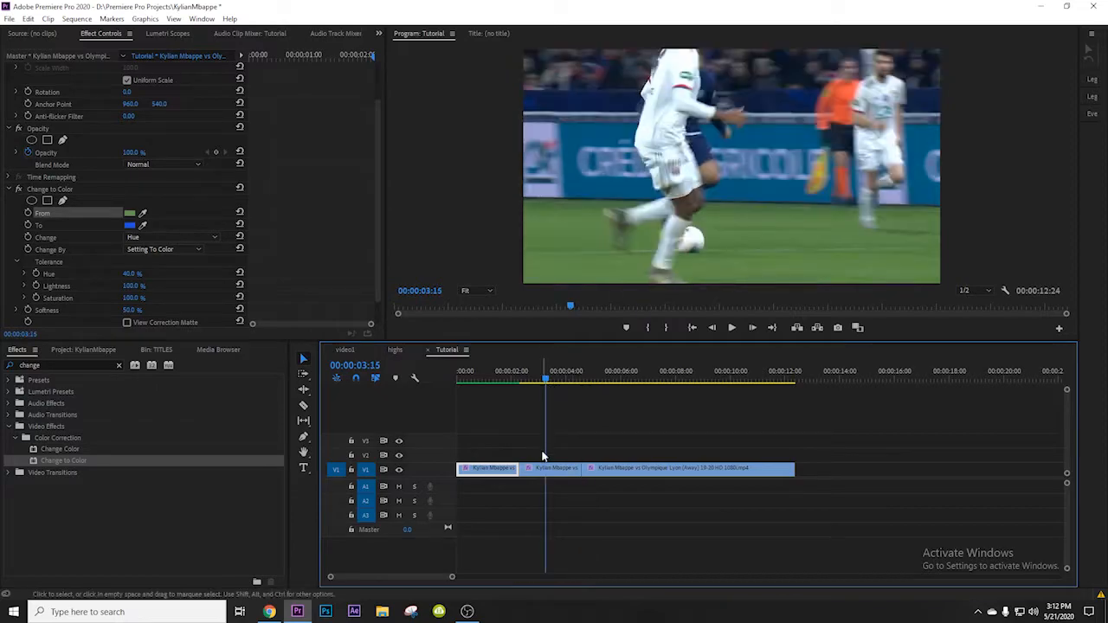
Apply the Change to Color effect to the middle clip on V1 and delete its Levels effect
click(544, 468)
click(539, 381)
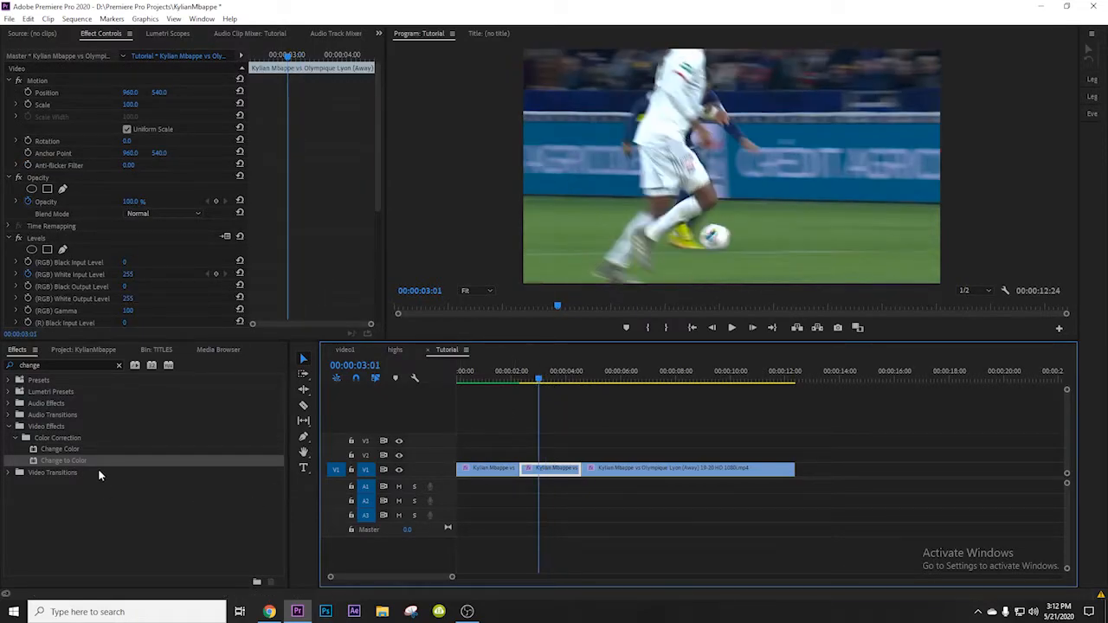
drag(93, 460, 82, 238)
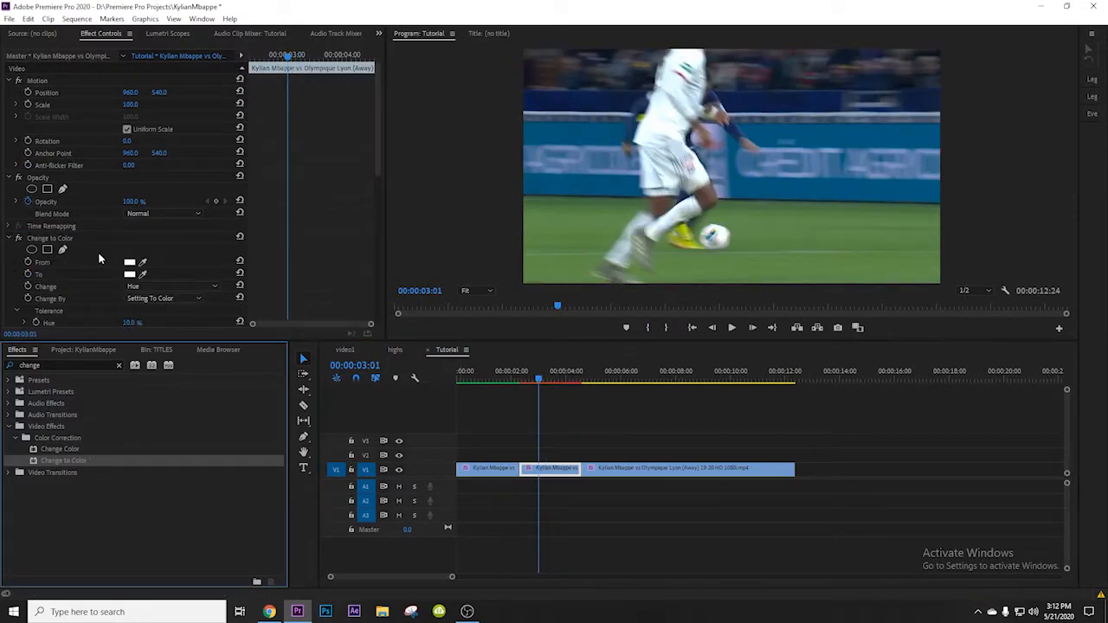
scroll(376, 228, down, 5)
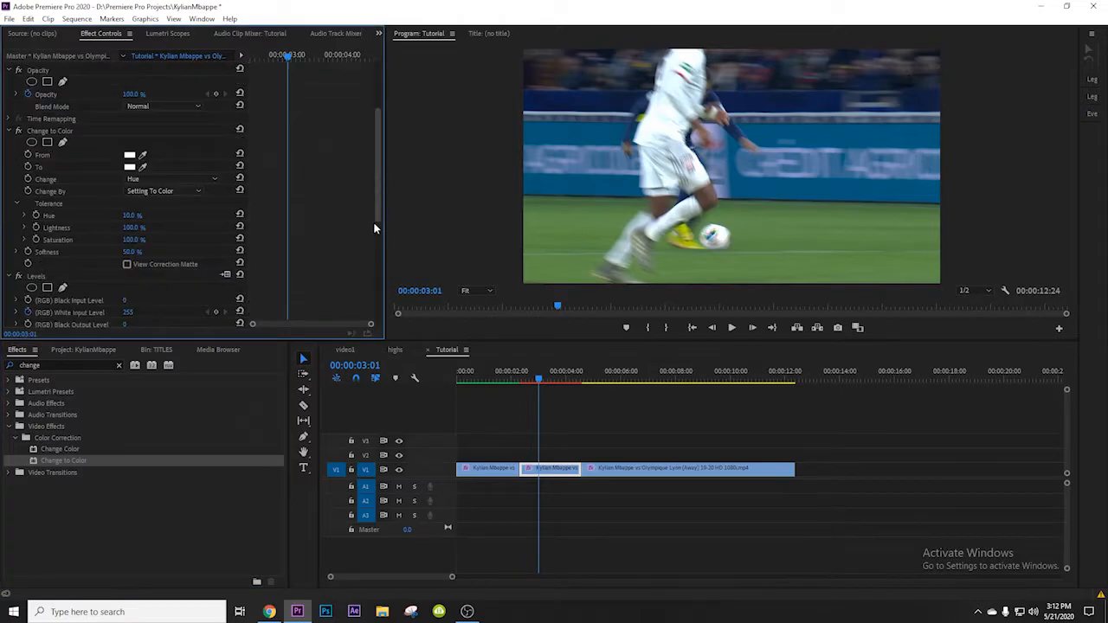
click(40, 152)
key(Delete)
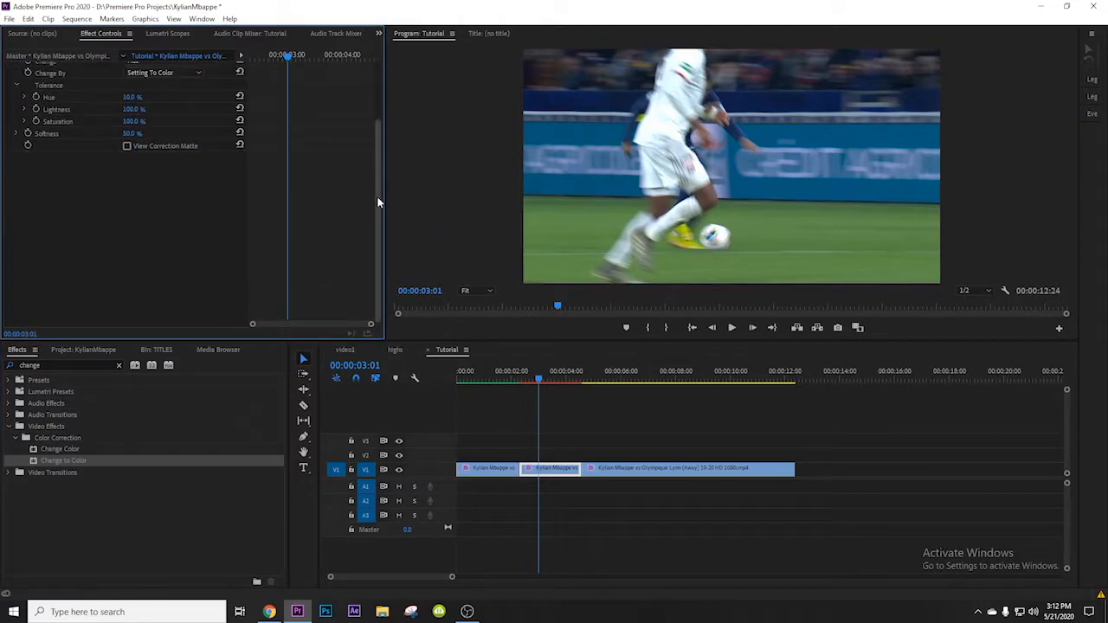
Sample the green grass as the middle clip's From color and set its To color to red (EB2D2D)
scroll(377, 196, up, 5)
click(143, 261)
click(589, 224)
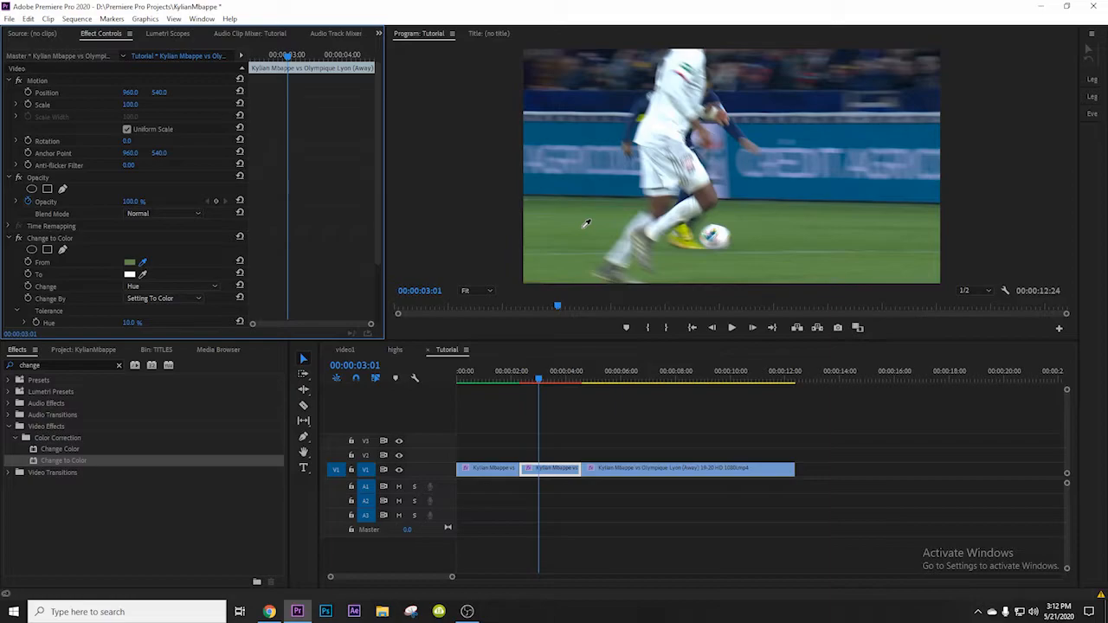
click(130, 274)
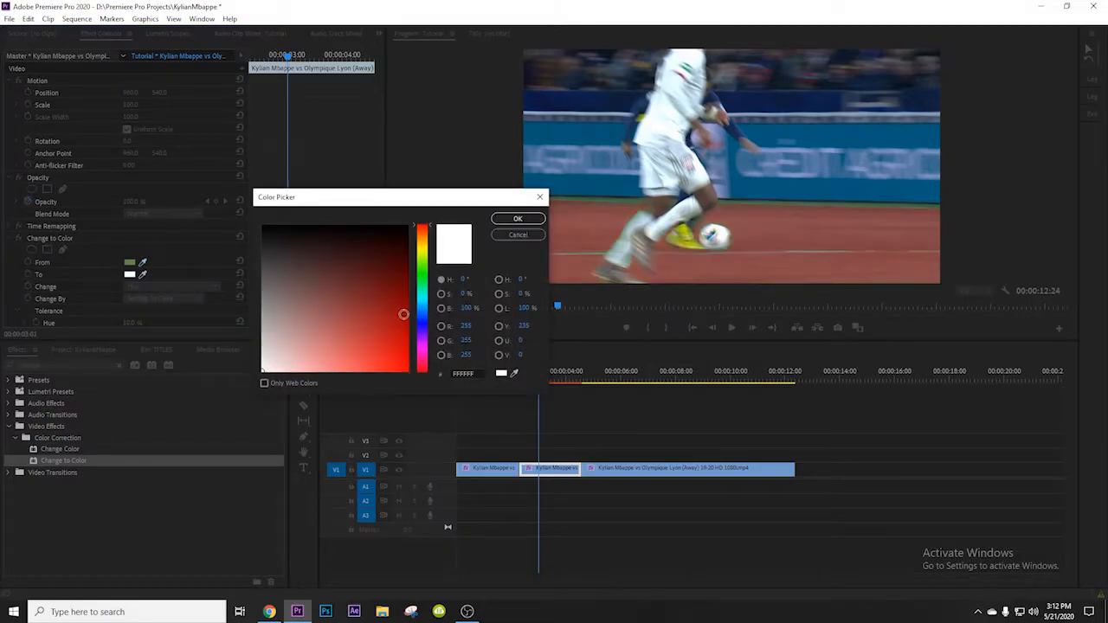
drag(400, 314, 379, 358)
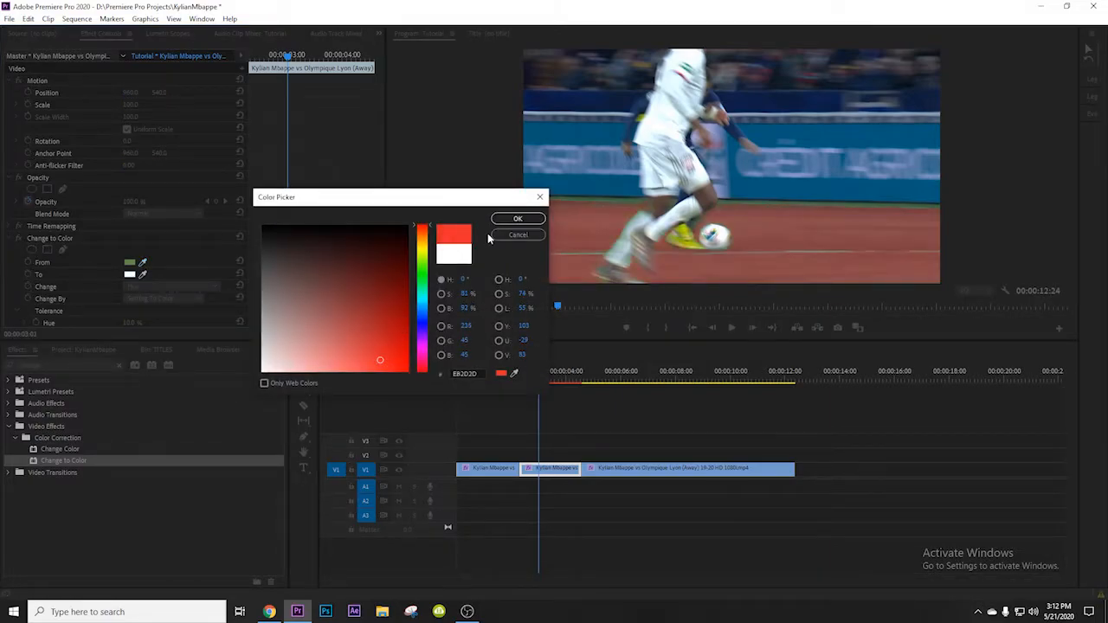
click(517, 218)
Set the Hue tolerance of the middle clip's Change to Color effect to 33%
scroll(289, 279, down, 2)
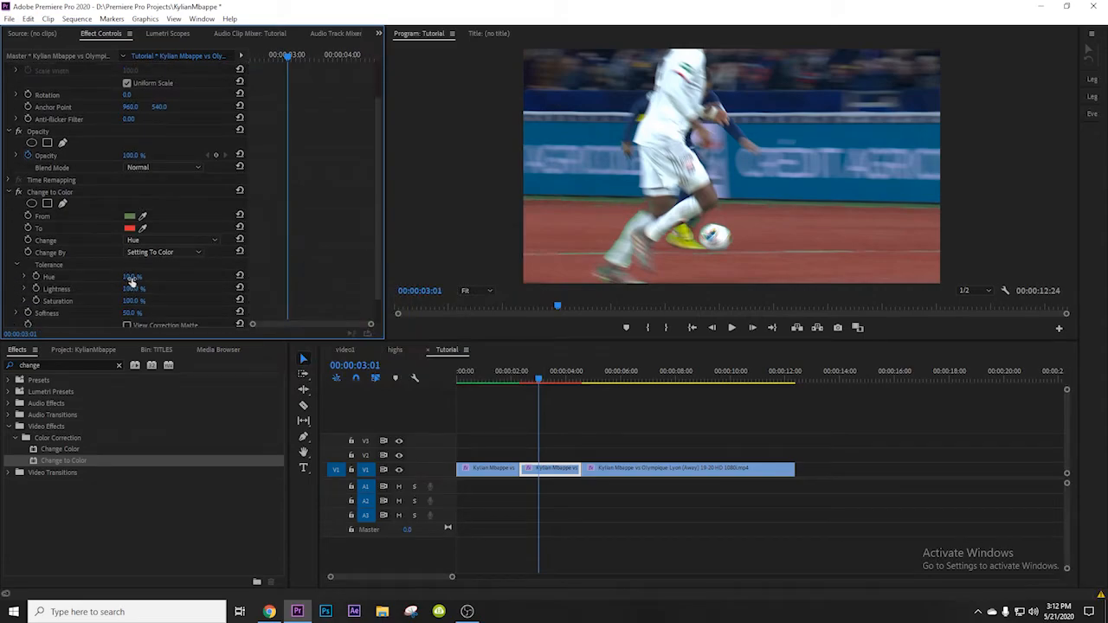
drag(135, 277, 151, 277)
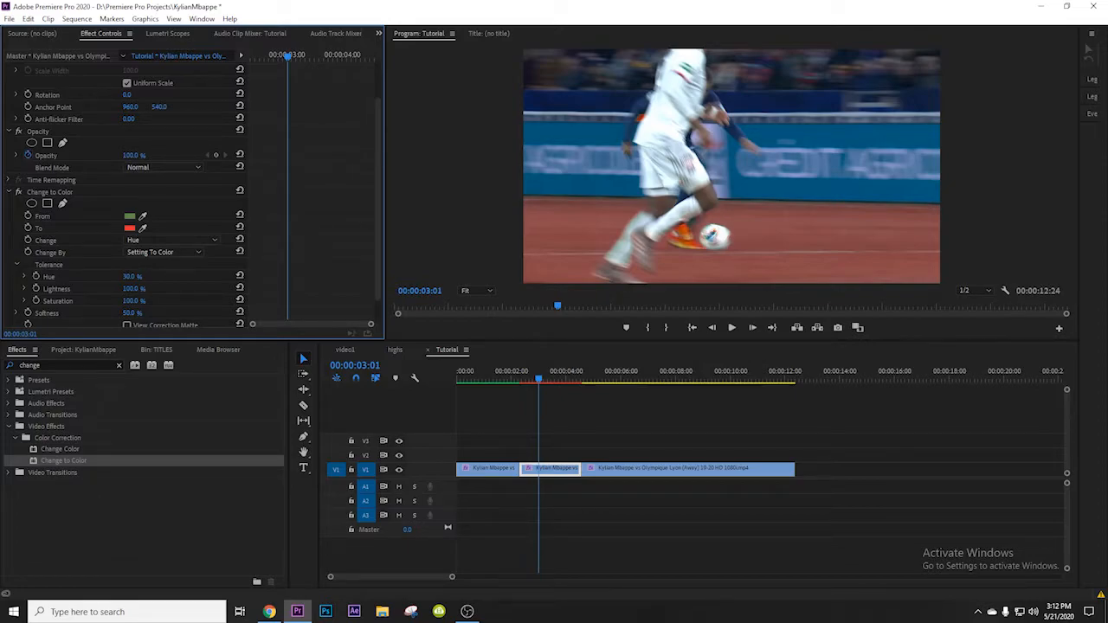
drag(138, 277, 139, 276)
click(139, 275)
text(33)
key(Return)
Render the red recolored clip and play the cut from the blue clip to the red one
drag(559, 370, 529, 372)
key(Return)
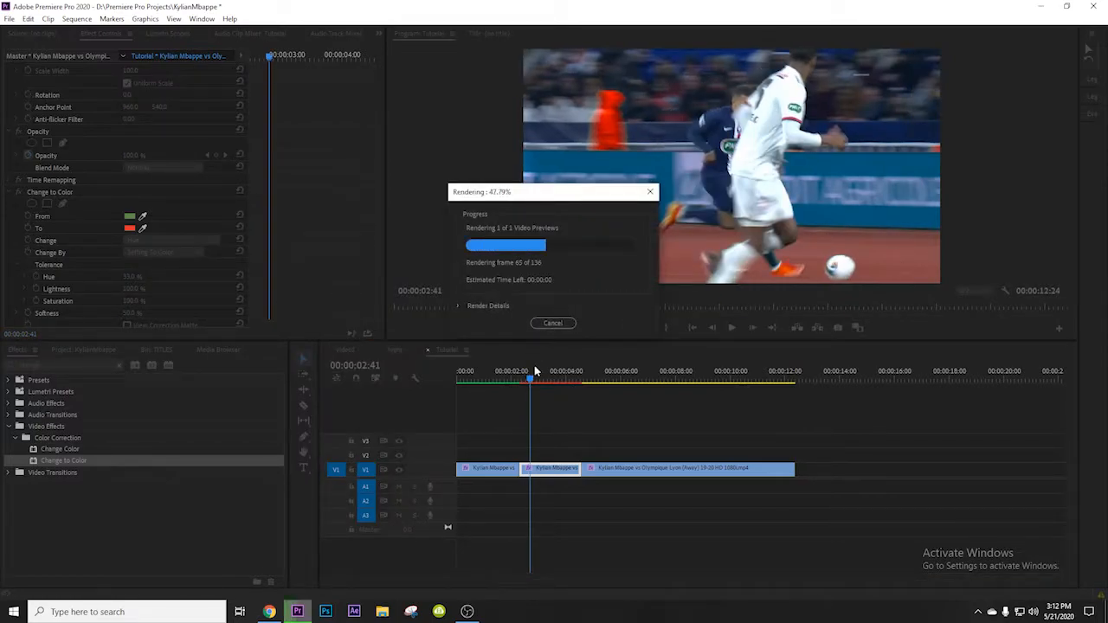
drag(529, 374, 493, 374)
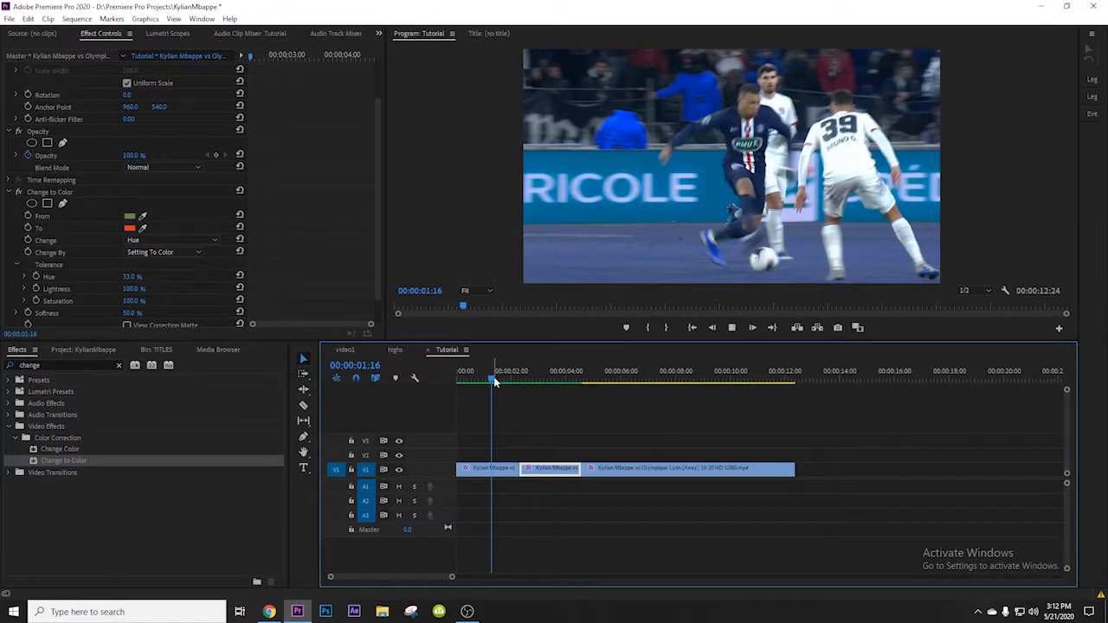
key(space)
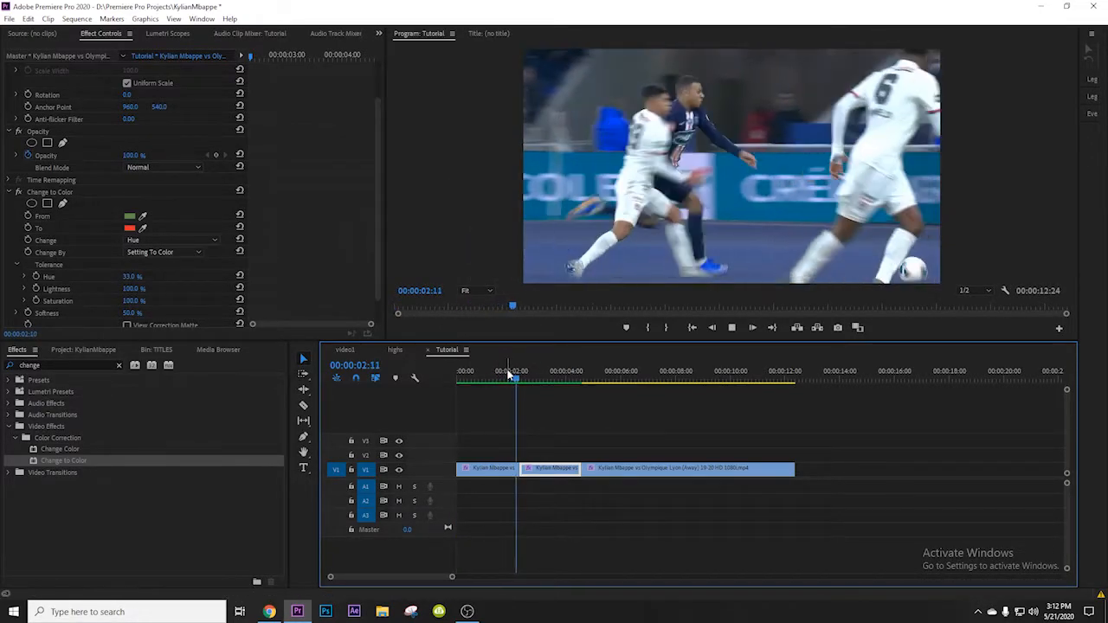
key(space)
mouse_move(527, 375)
mouse_down()
mouse_move(510, 416)
mouse_move(516, 382)
mouse_move(530, 383)
mouse_move(521, 386)
mouse_up()
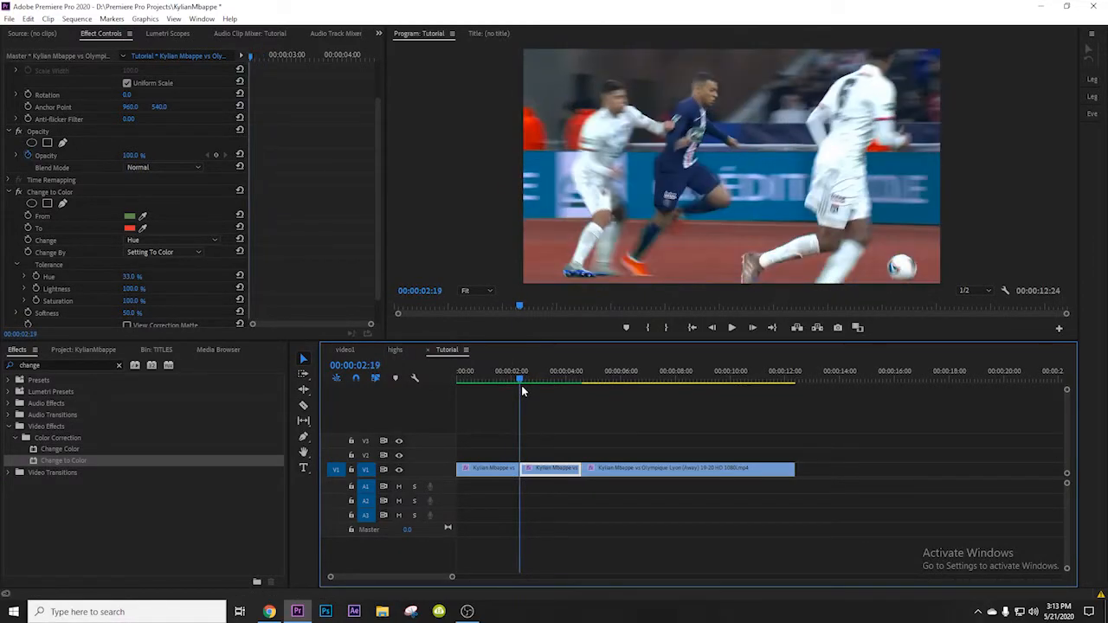
Add a Film Dissolve video transition centered on the cut between the blue and red clips
click(119, 364)
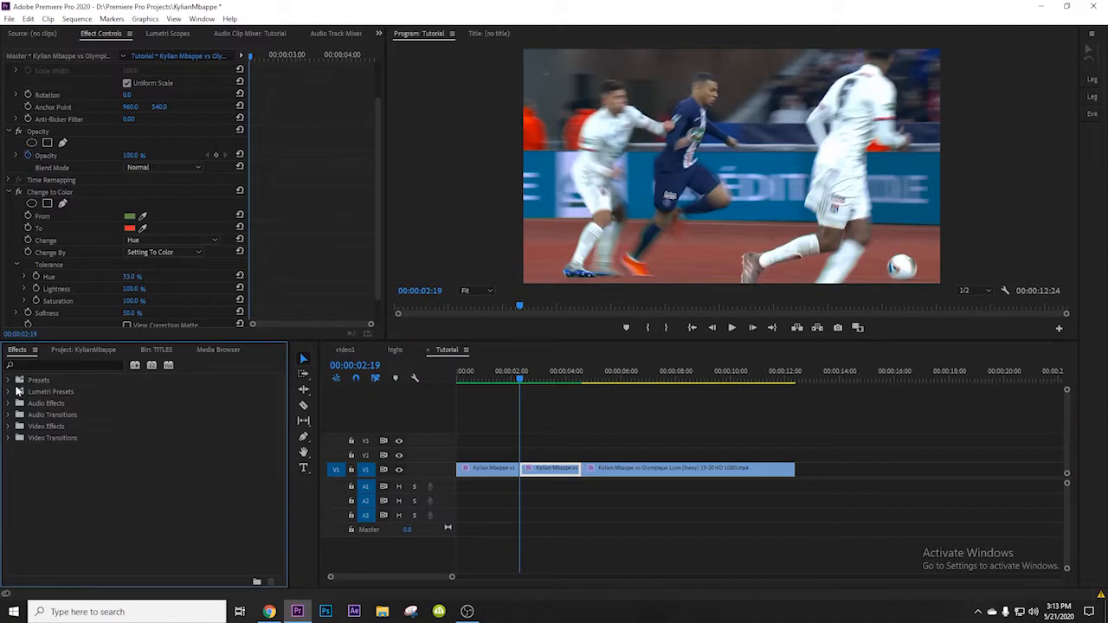
click(10, 439)
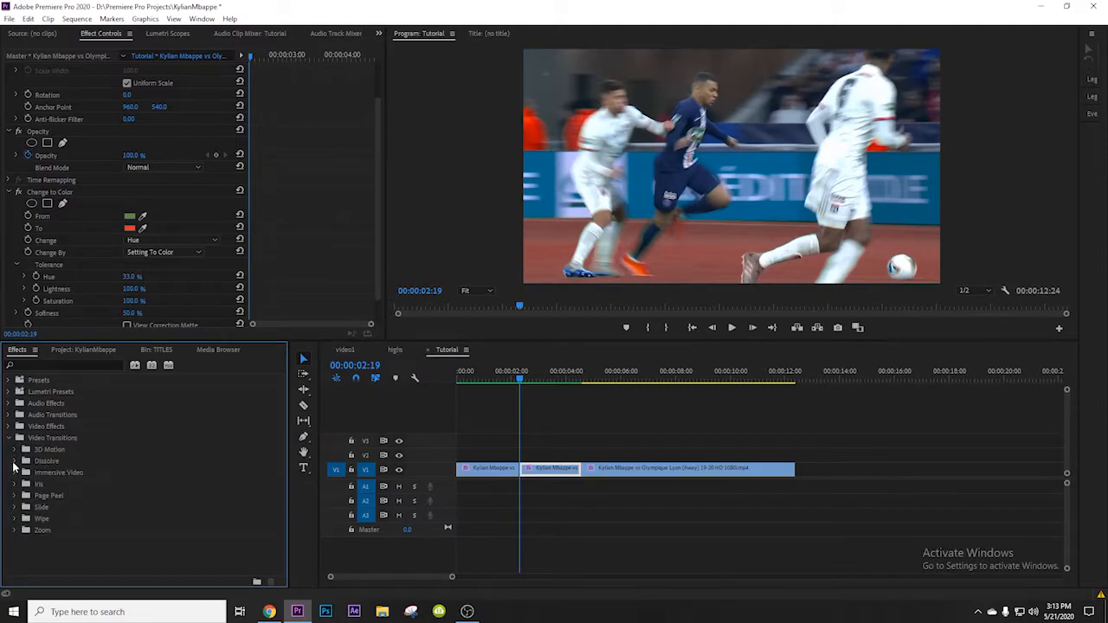
click(14, 461)
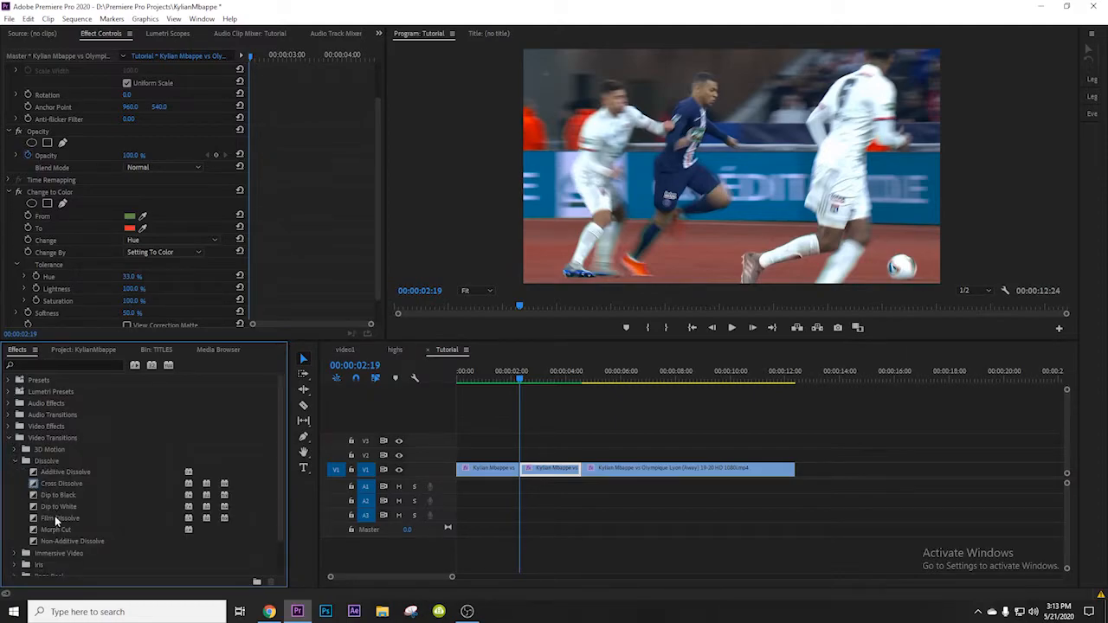
scroll(55, 520, down, 1)
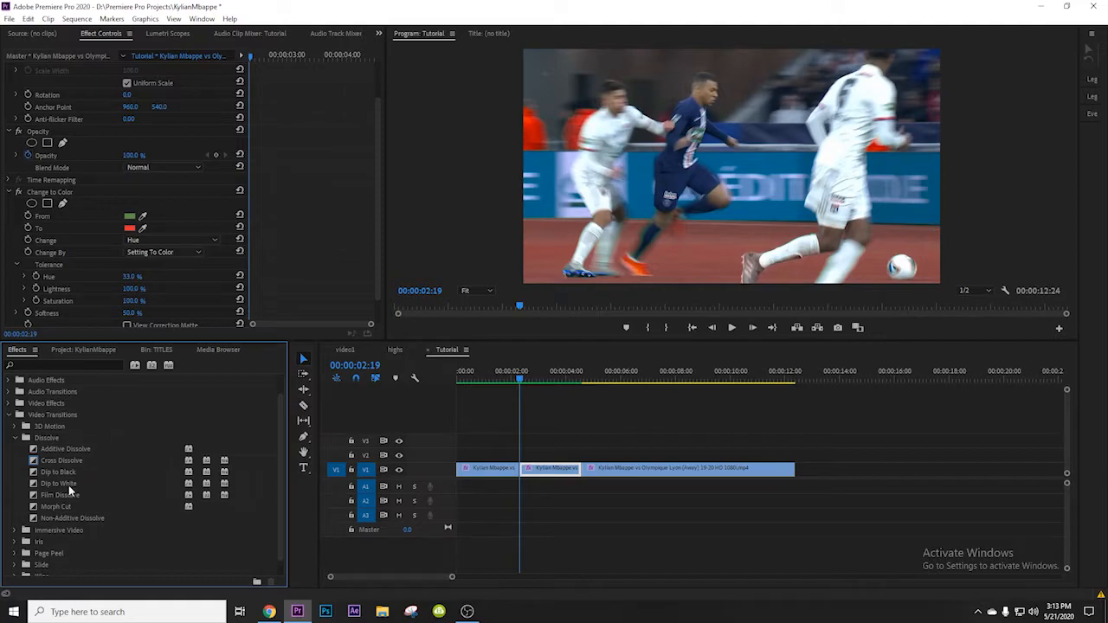
click(72, 499)
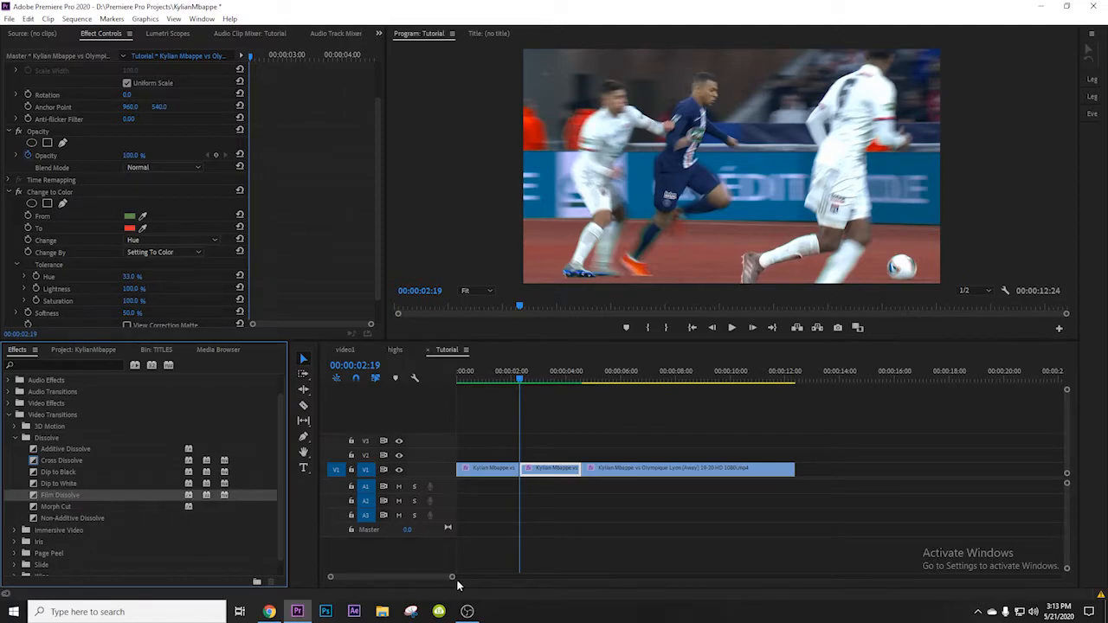
drag(451, 576, 425, 578)
drag(77, 502, 663, 469)
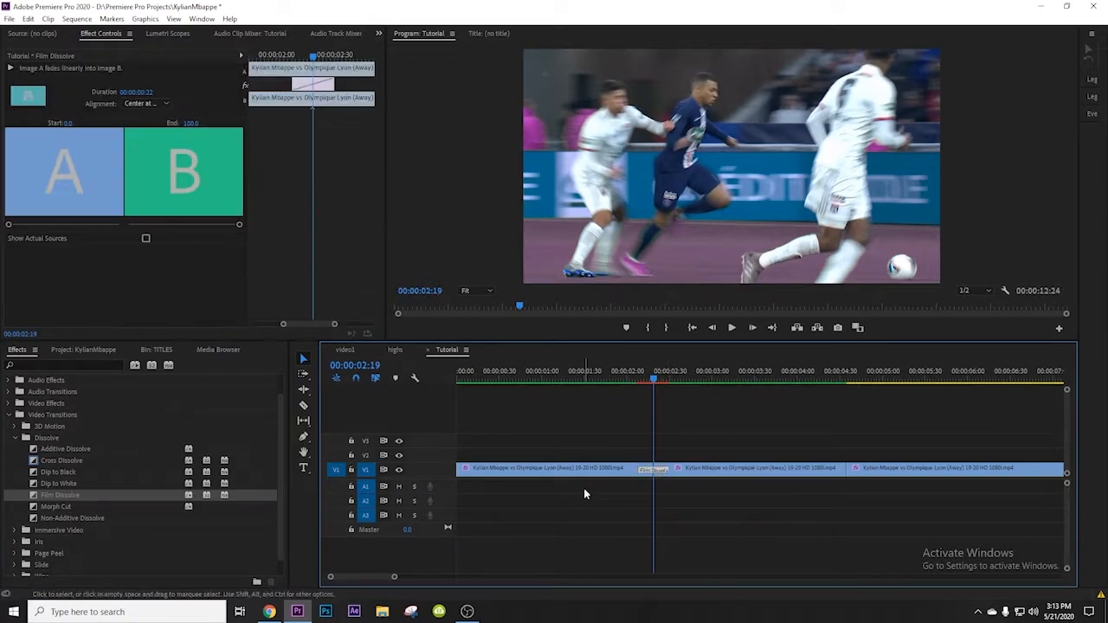
Render the Film Dissolve transition and play it back from just before the cut
key(Return)
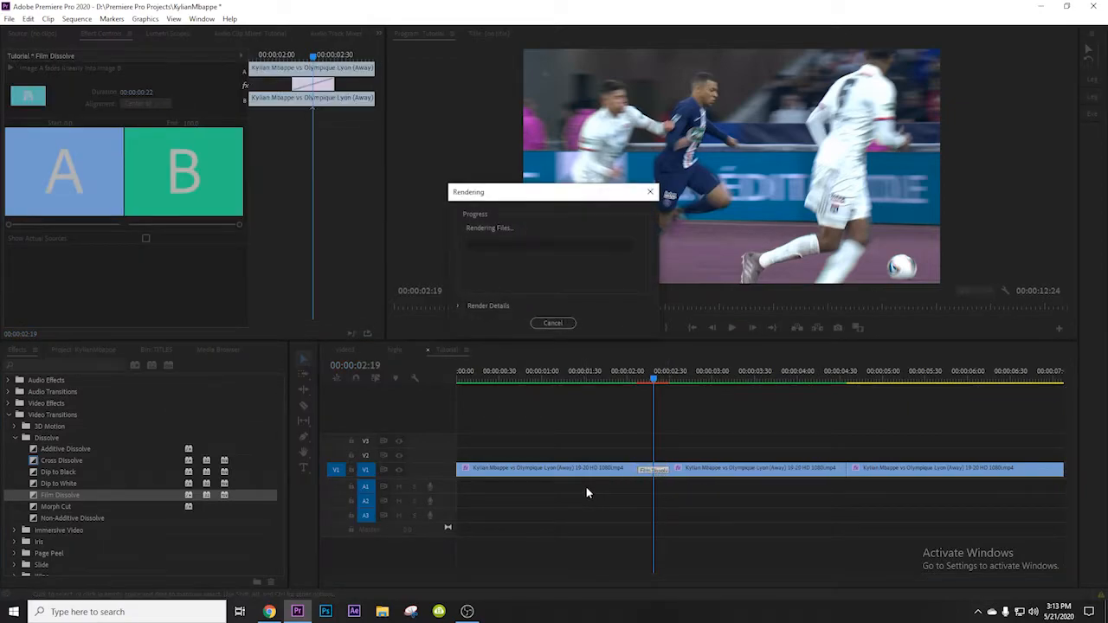
drag(600, 381, 643, 382)
click(733, 328)
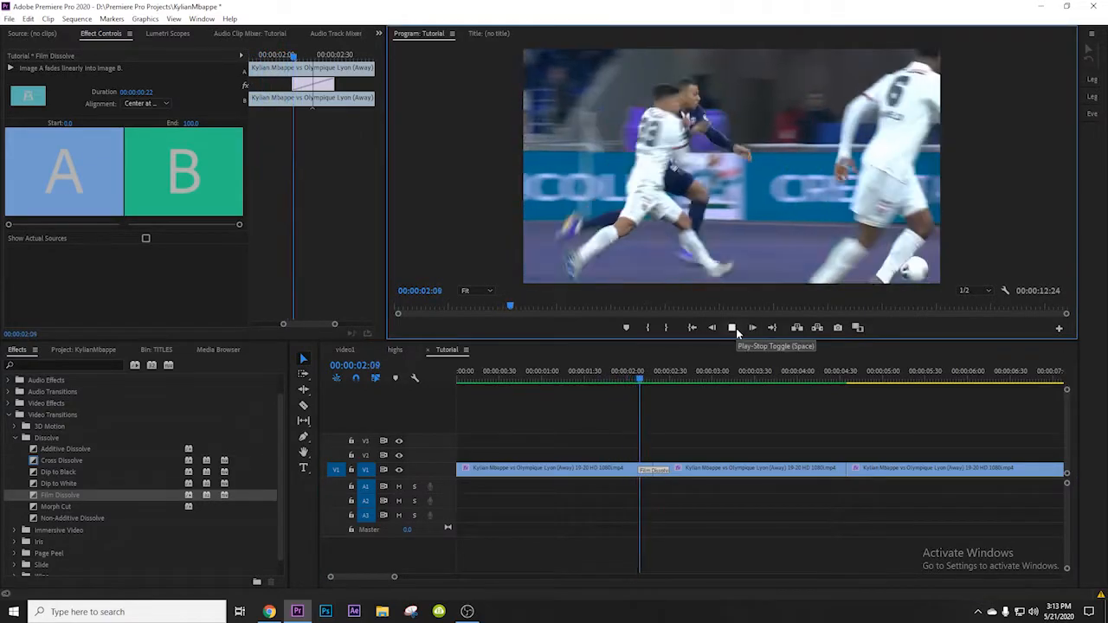
Lengthen the Film Dissolve between the blue and red clips to 00:00:00:46, render it and play it back
drag(668, 469, 686, 469)
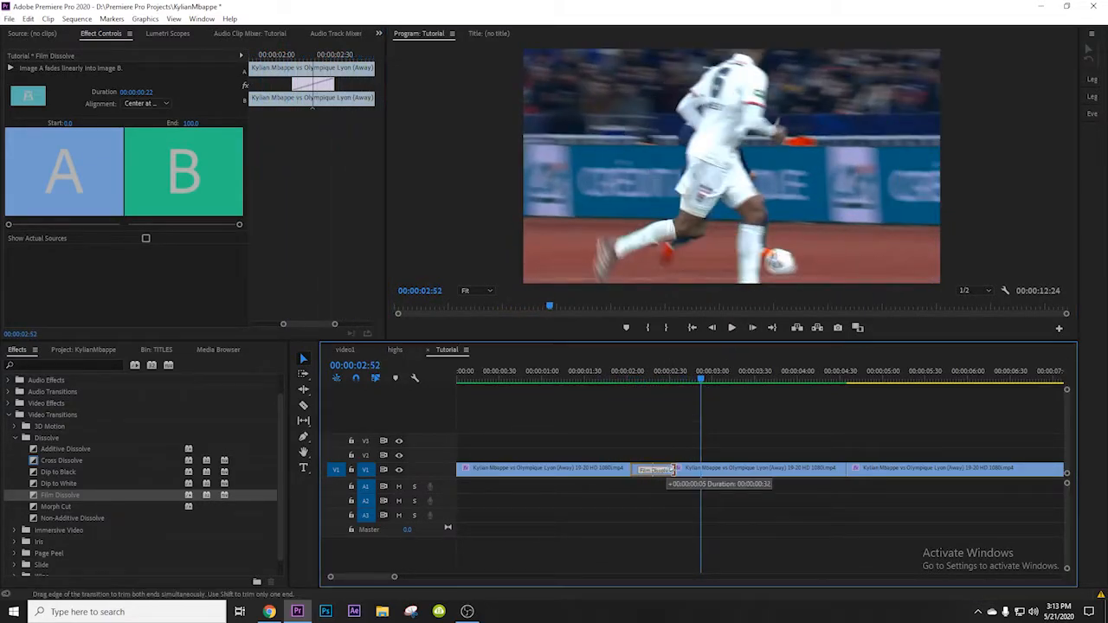
key(Return)
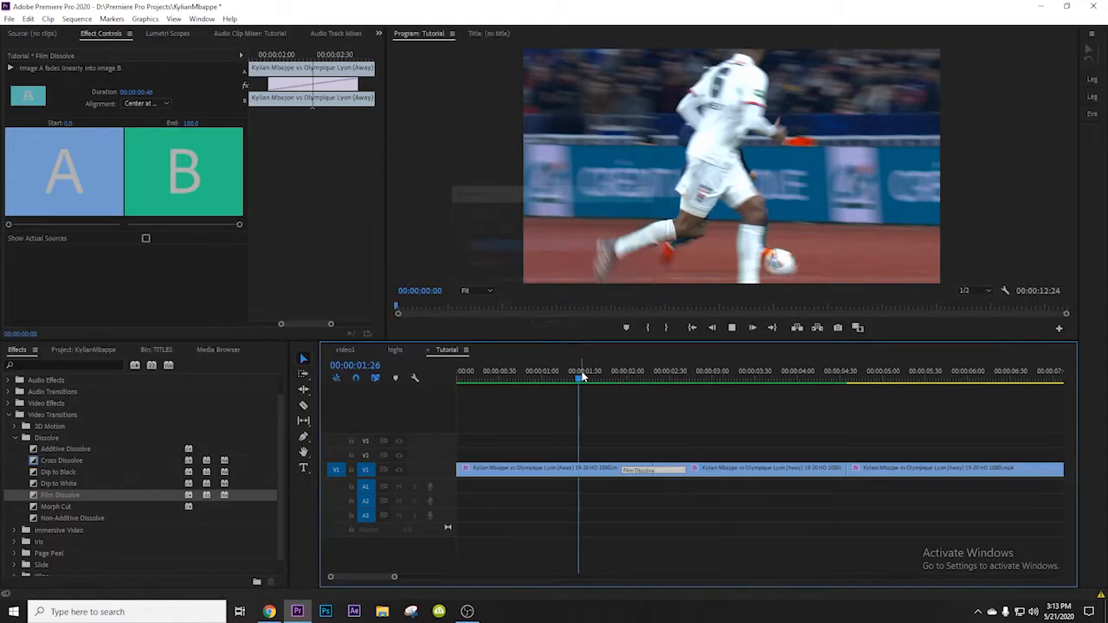
click(732, 333)
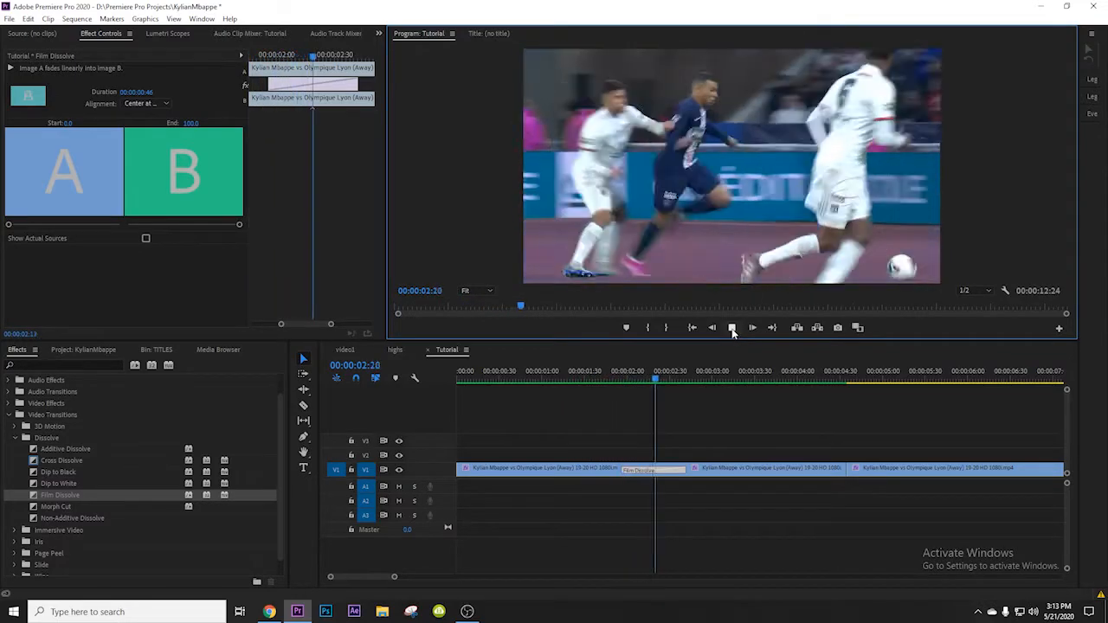
click(733, 330)
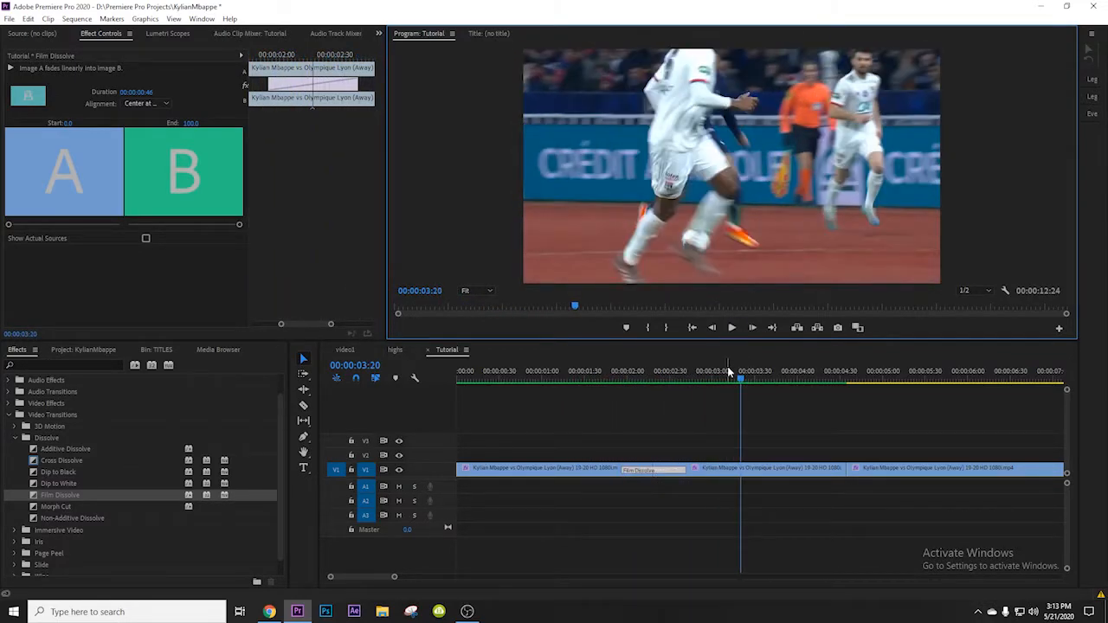
Split the red recolored clip at 00:00:03:20
click(771, 468)
key(Delete)
key(ctrl+z)
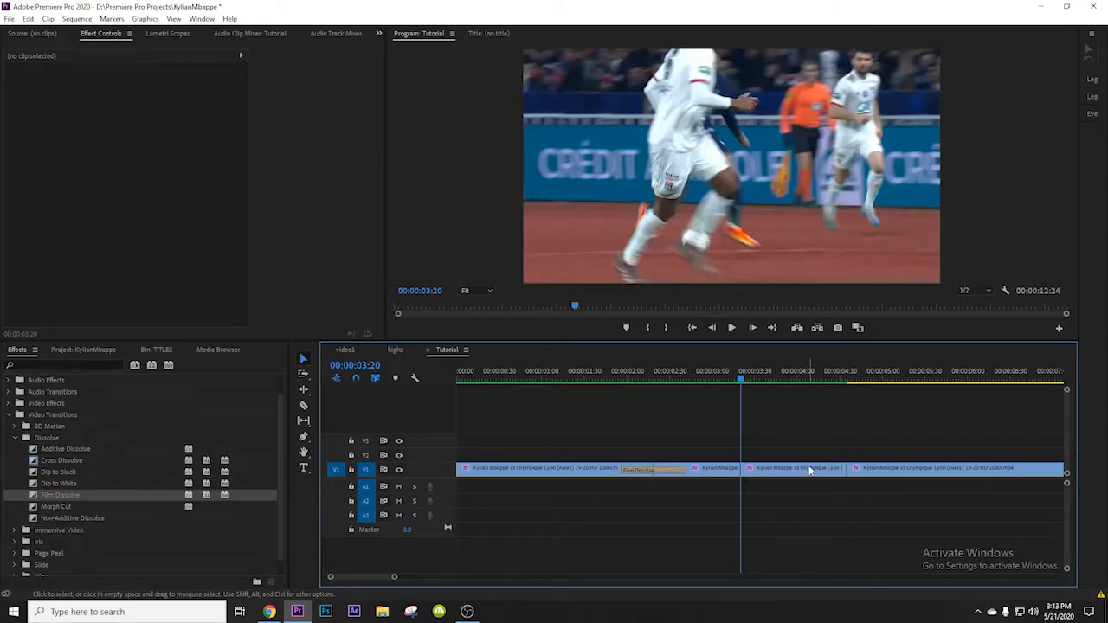
Set the To color of Change to Color on the second half of the split red clip to bright magenta, hue 300°
click(142, 274)
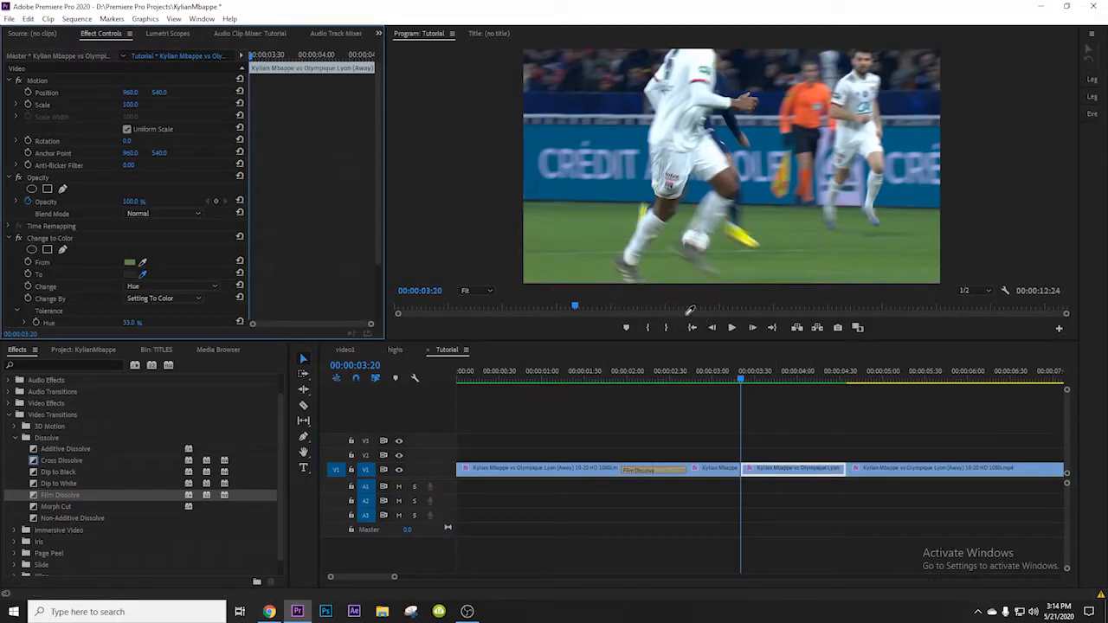
click(675, 269)
click(130, 274)
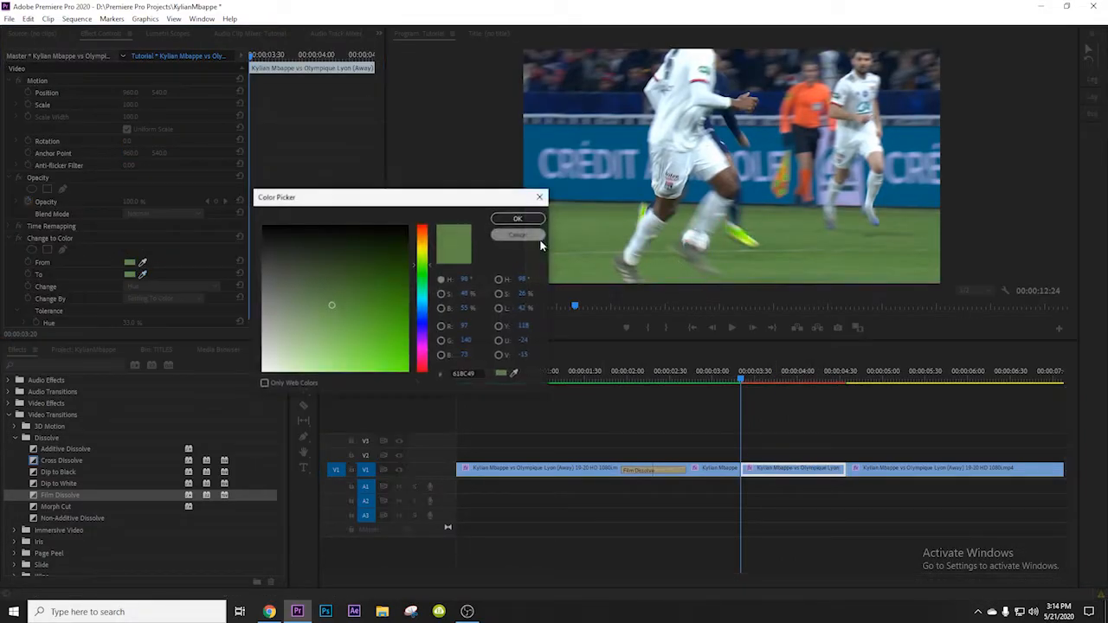
drag(419, 286, 419, 349)
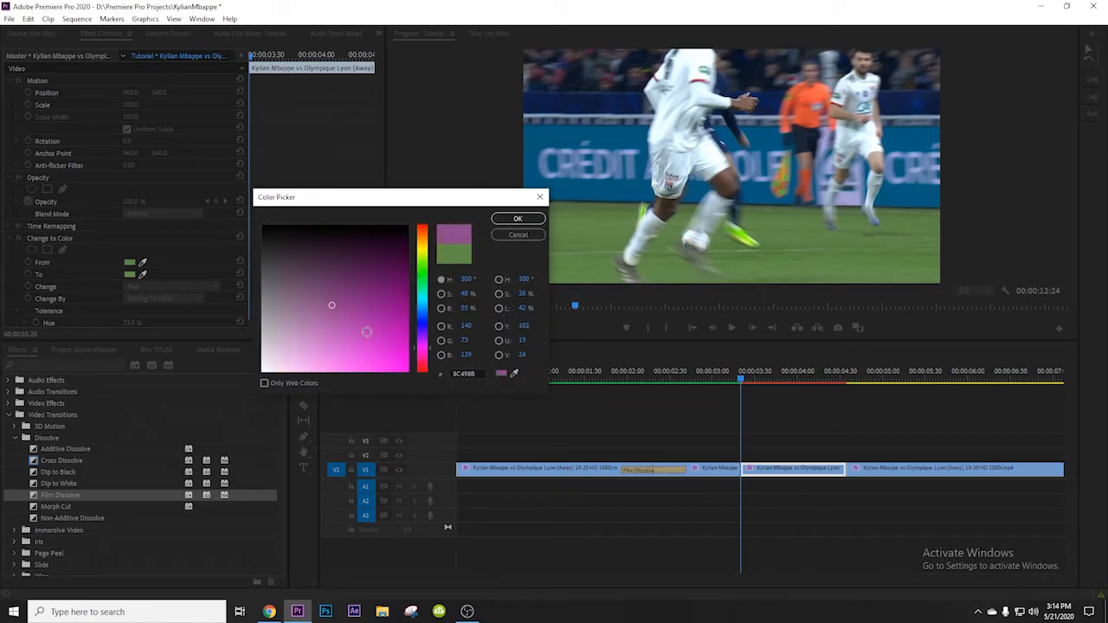
click(408, 371)
click(517, 220)
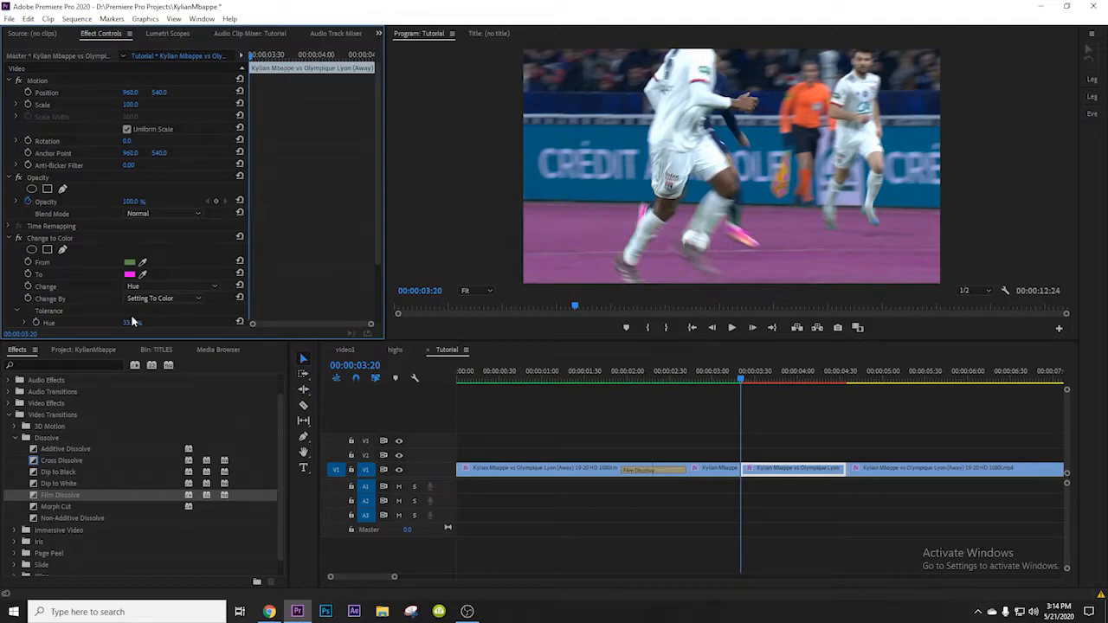
Add a Film Dissolve at the cut between the red and magenta clips and play the sequence from 00:00:02:00
drag(66, 495, 736, 468)
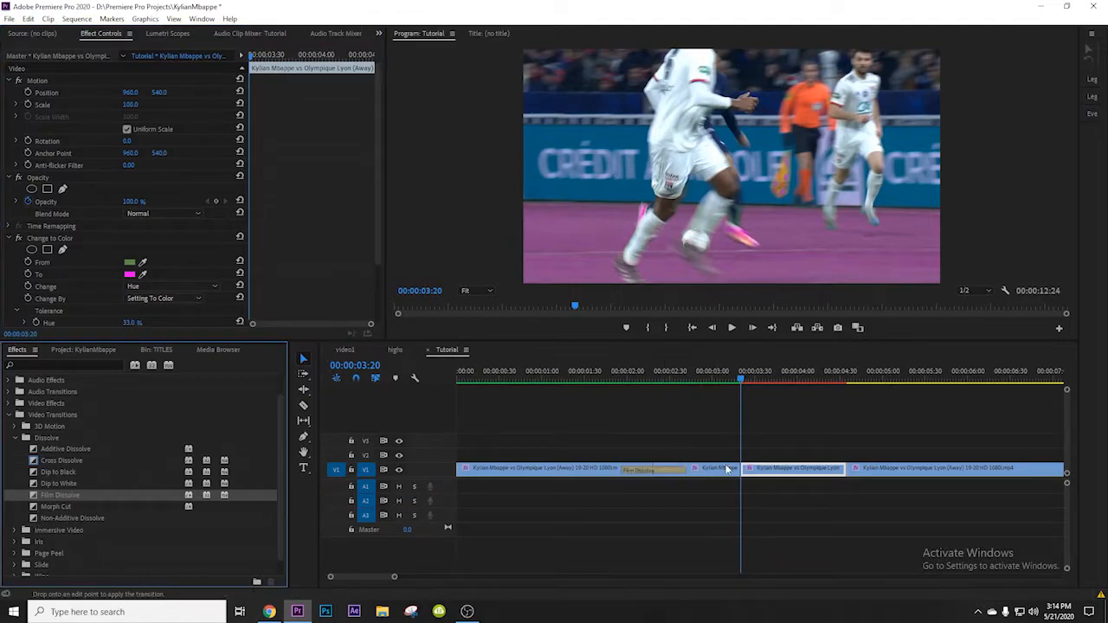
drag(724, 385, 629, 397)
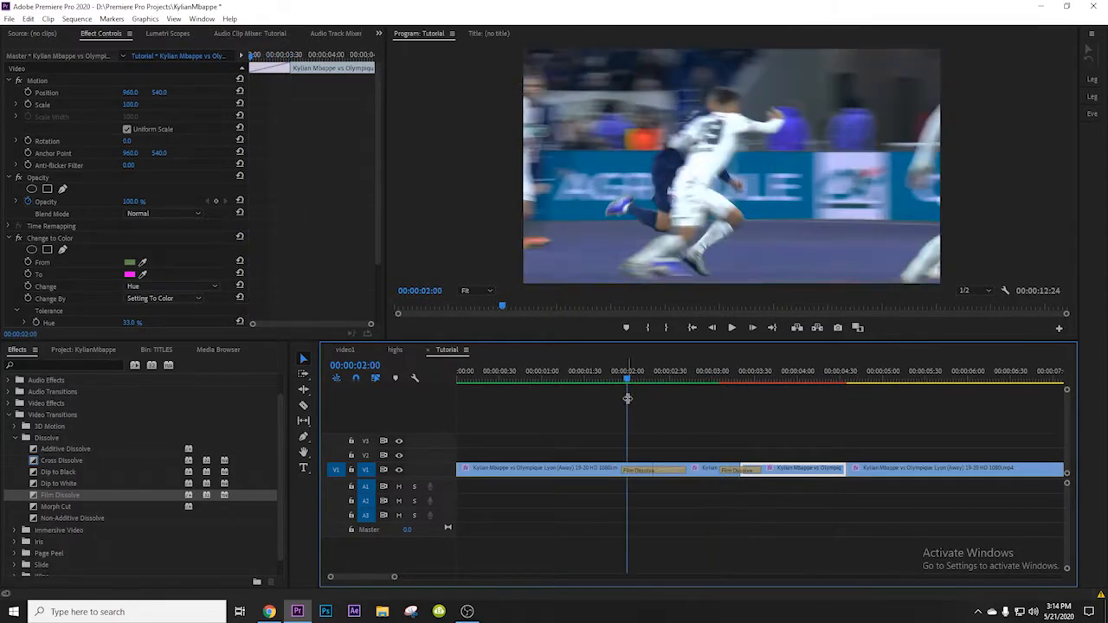
key(space)
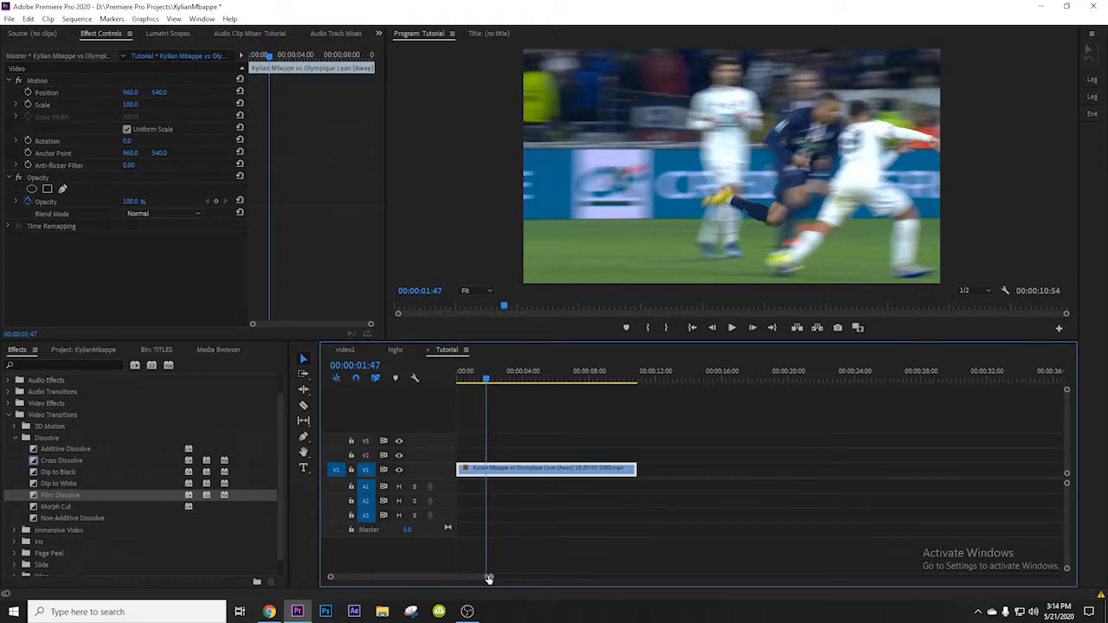
Import the EA Presets Pack file from the Presets folder on drive D into the effect presets
drag(488, 578, 443, 577)
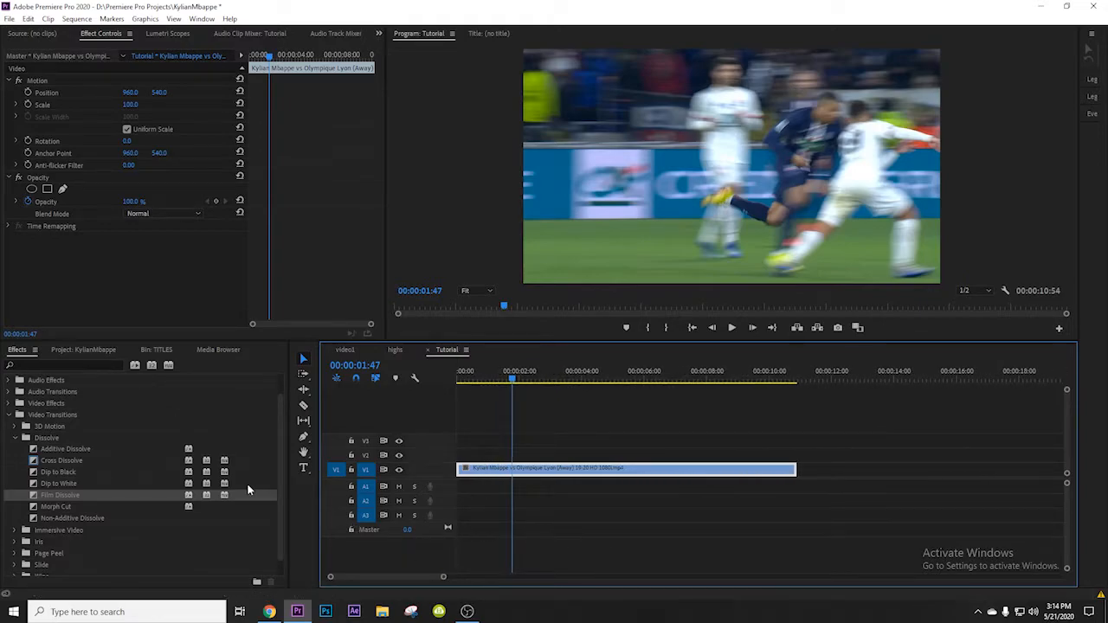
scroll(247, 490, up, 1)
click(19, 438)
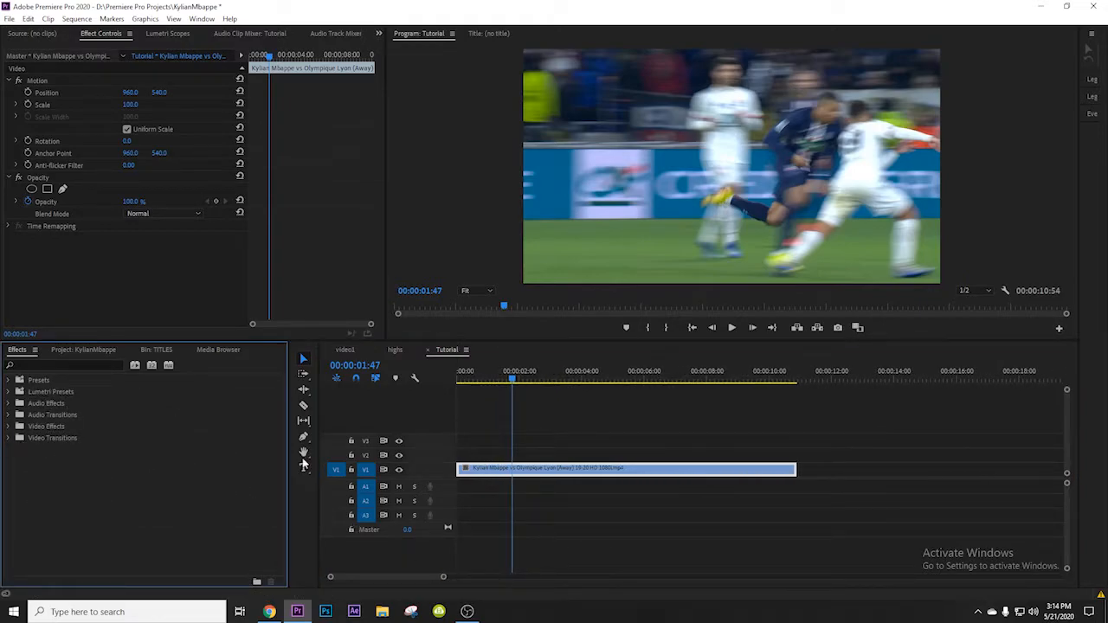
drag(443, 578, 420, 577)
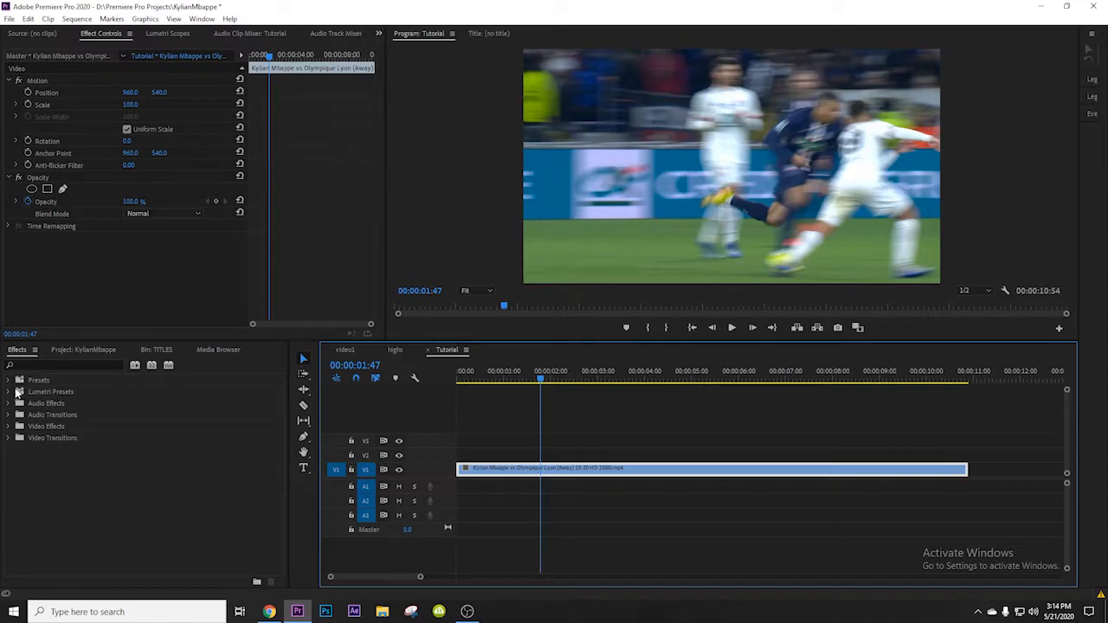
click(22, 353)
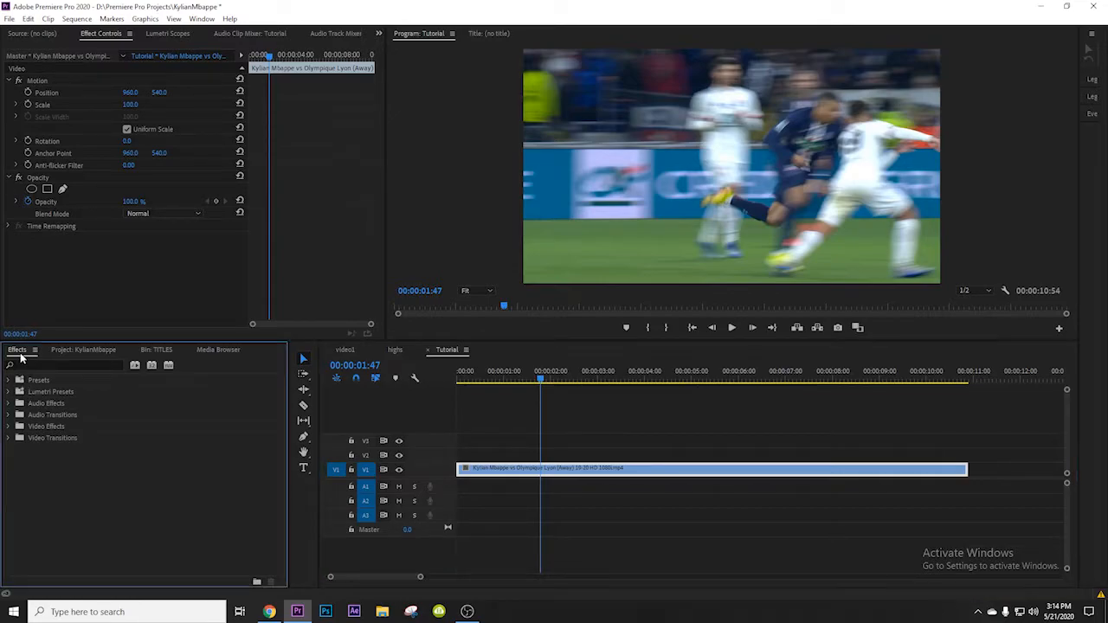
click(37, 382)
right_click(36, 382)
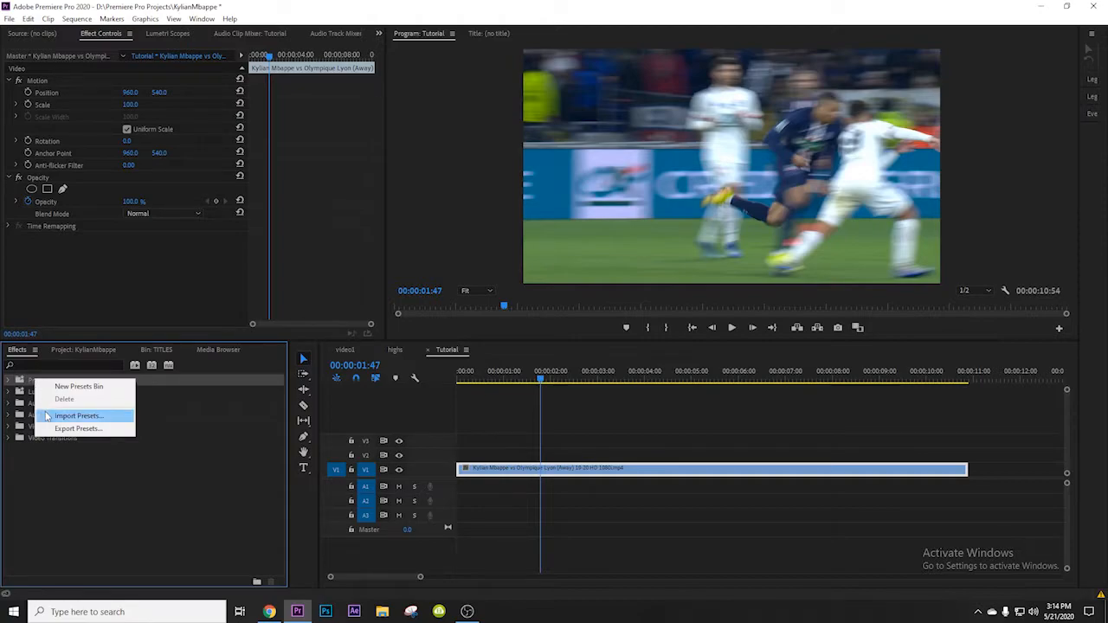
click(49, 416)
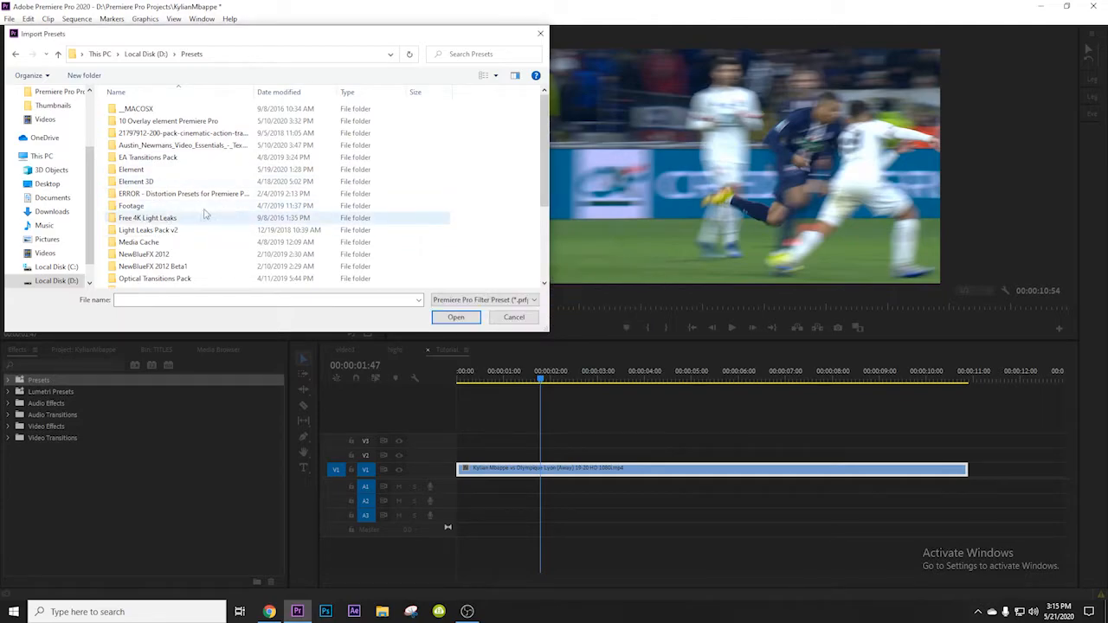
scroll(162, 227, down, 4)
click(213, 269)
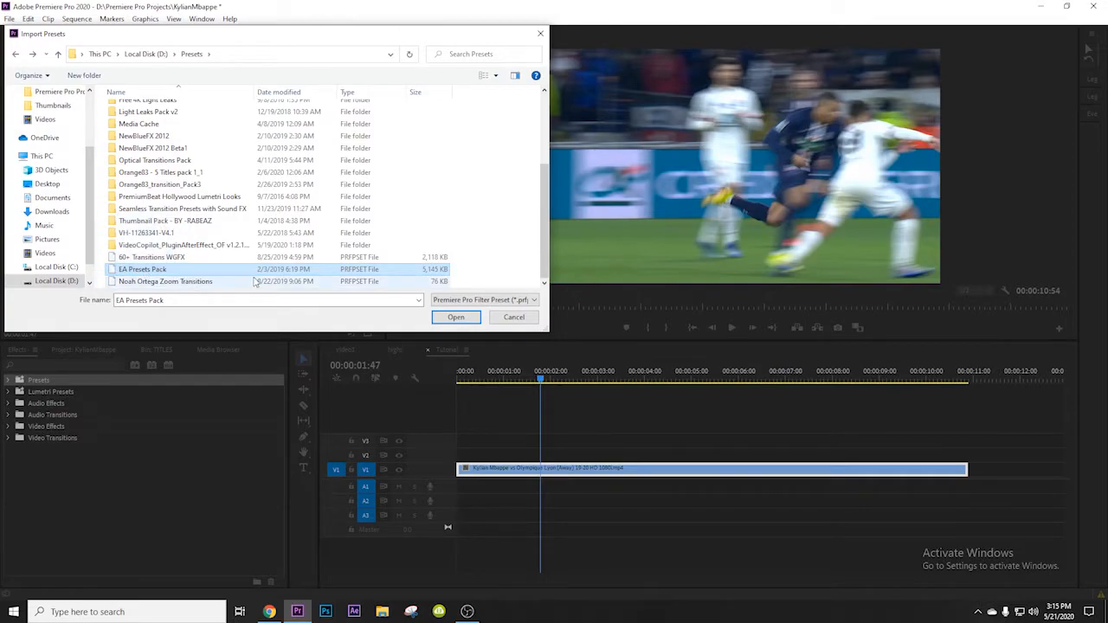
click(449, 318)
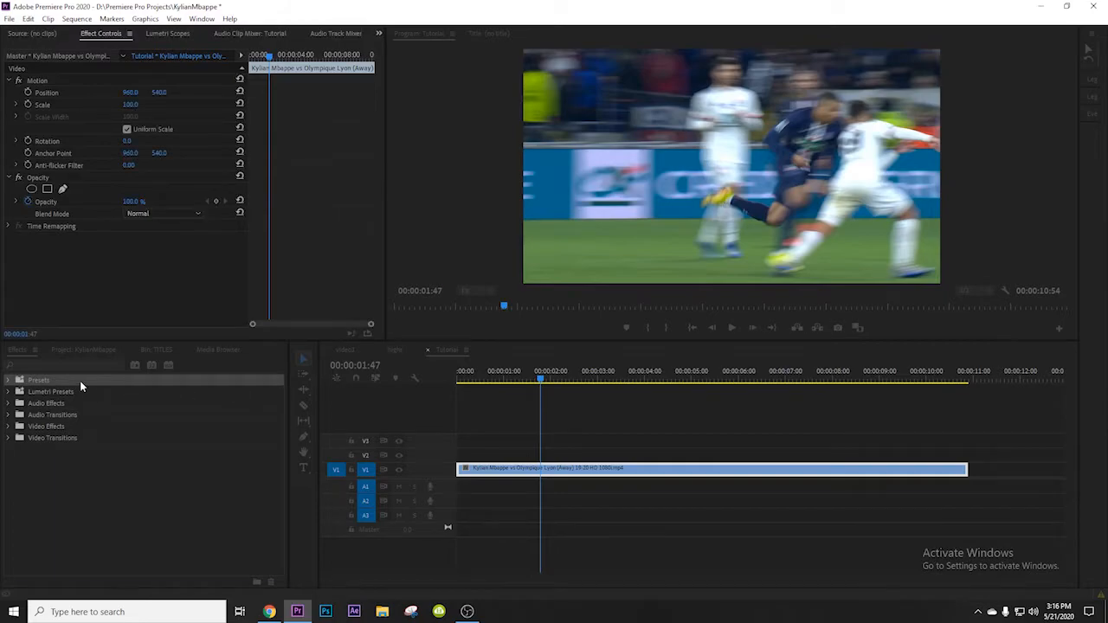
Expand the imported EA Presets Pack and browse its Flat Switch presets
click(8, 381)
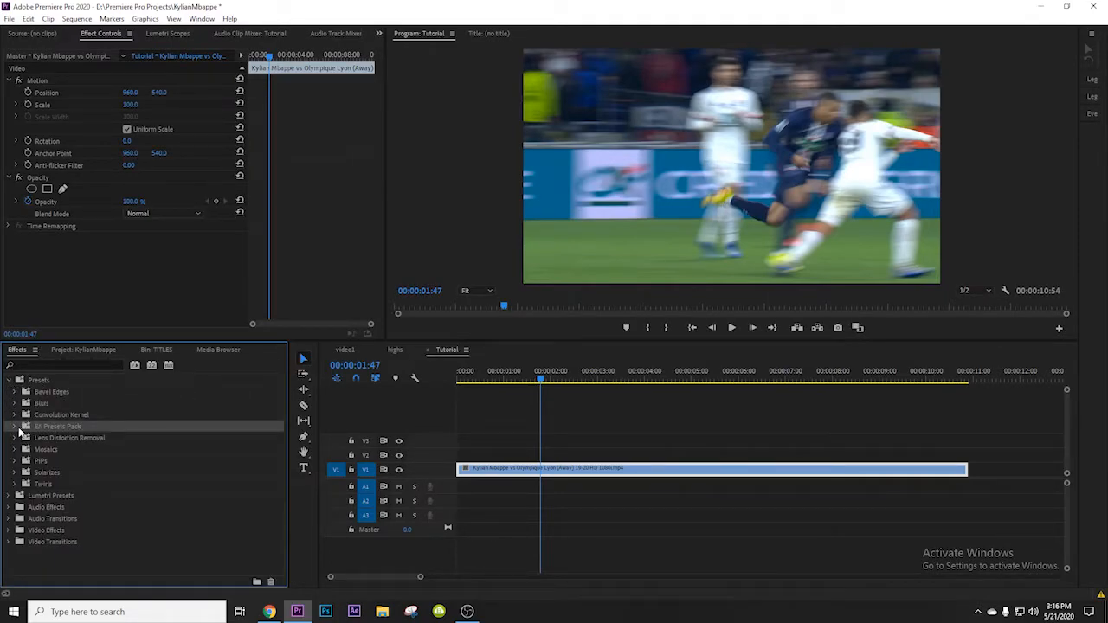
click(15, 426)
scroll(42, 440, down, 2)
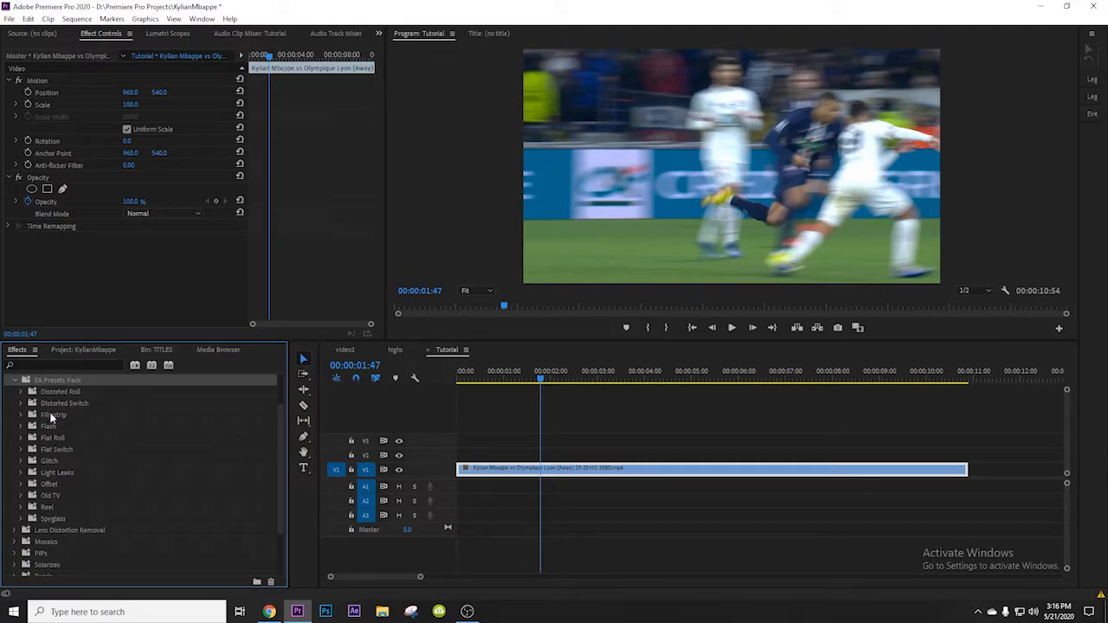
click(20, 449)
scroll(52, 472, down, 2)
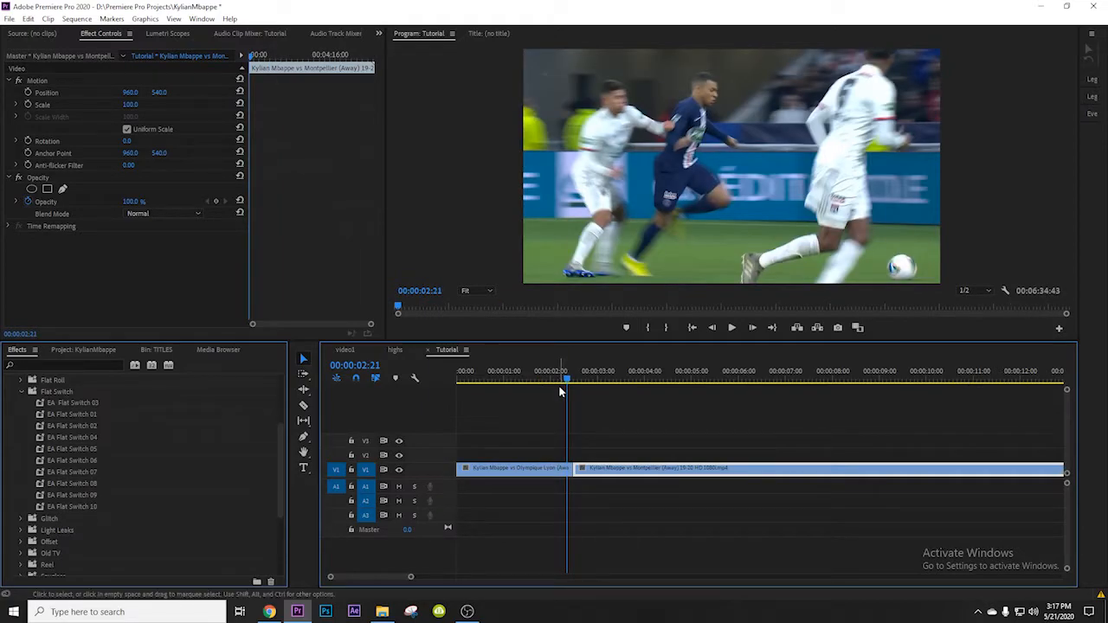
Create a new adjustment layer with the default settings and place it on V2 over the cut between the two clips
drag(570, 386, 553, 407)
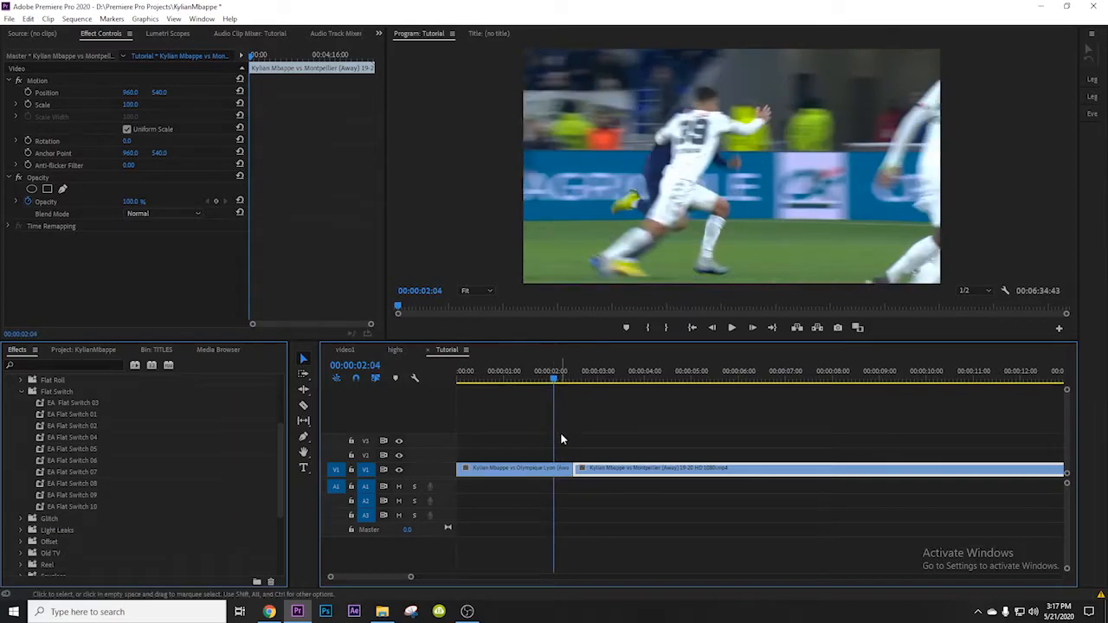
click(83, 349)
click(254, 576)
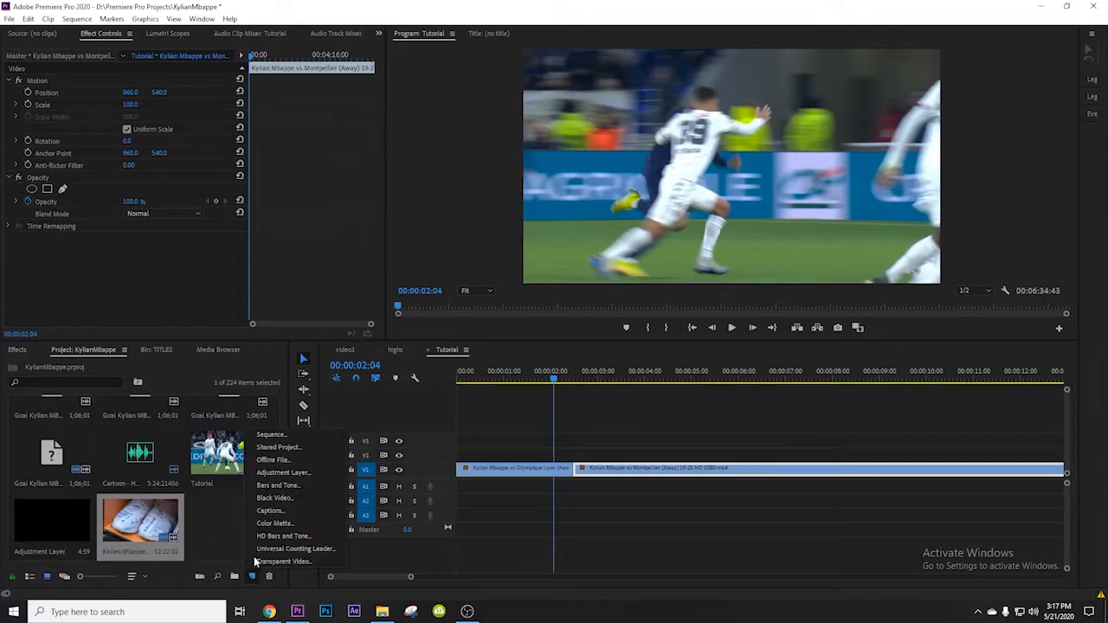
click(269, 469)
click(573, 346)
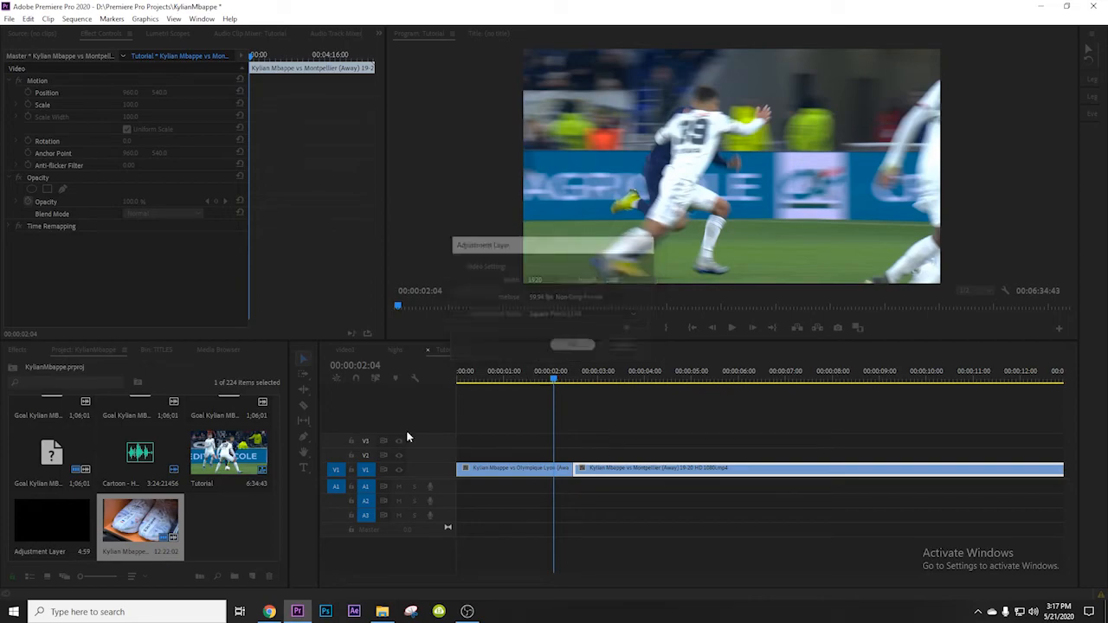
drag(228, 519, 511, 453)
Split the adjustment layer 10 frames before the cut between the two clips, at 00:00:02:19
click(572, 381)
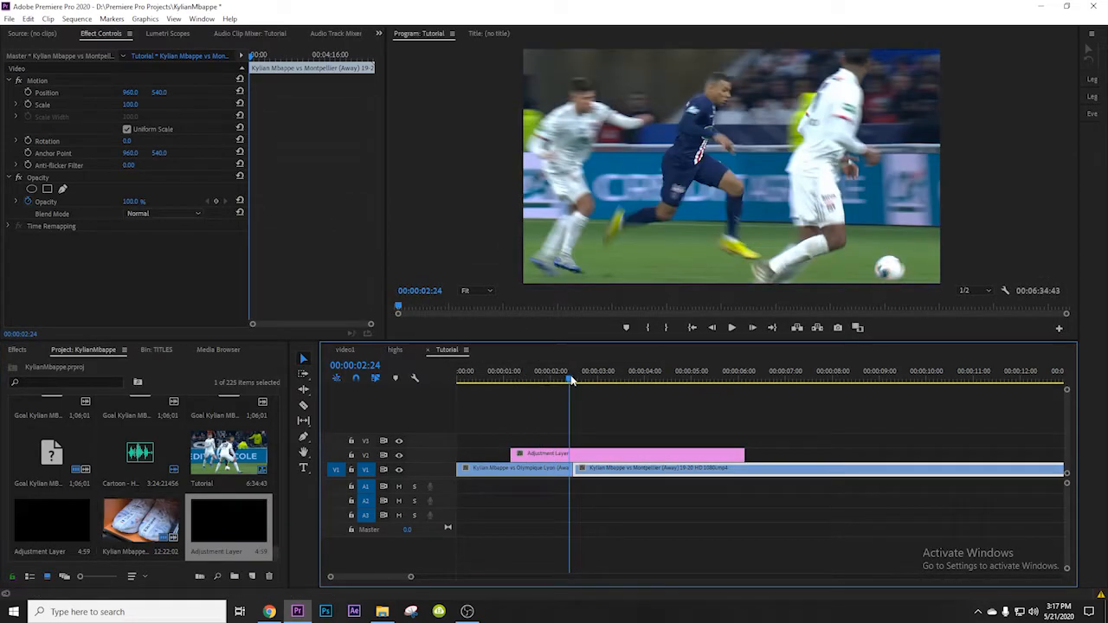
key(Right)
key(Left)
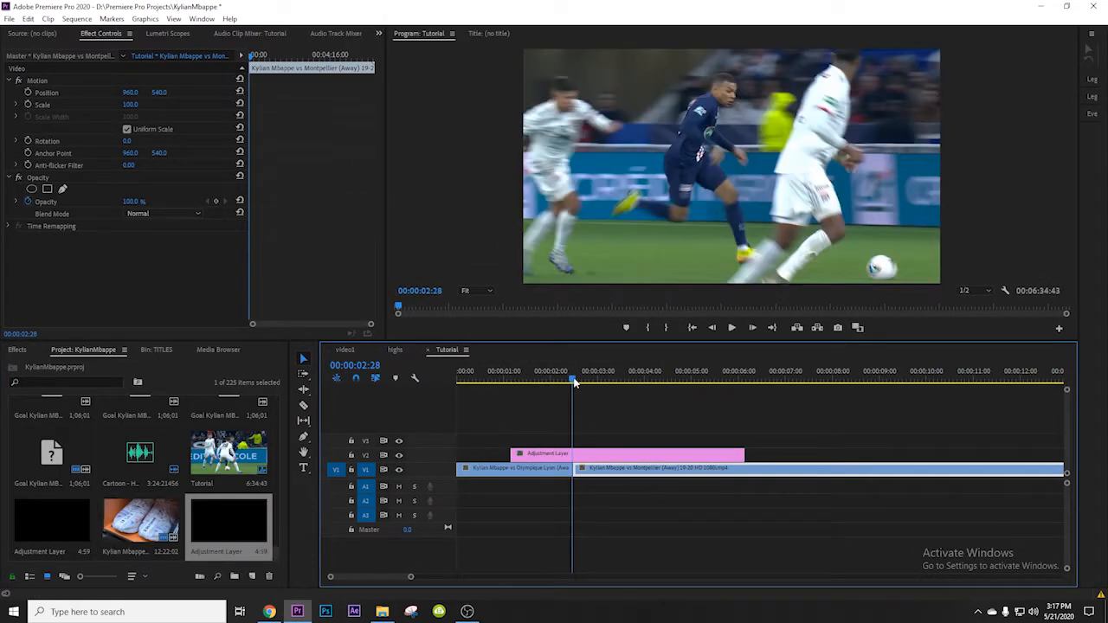
drag(410, 576, 378, 579)
drag(764, 383, 769, 383)
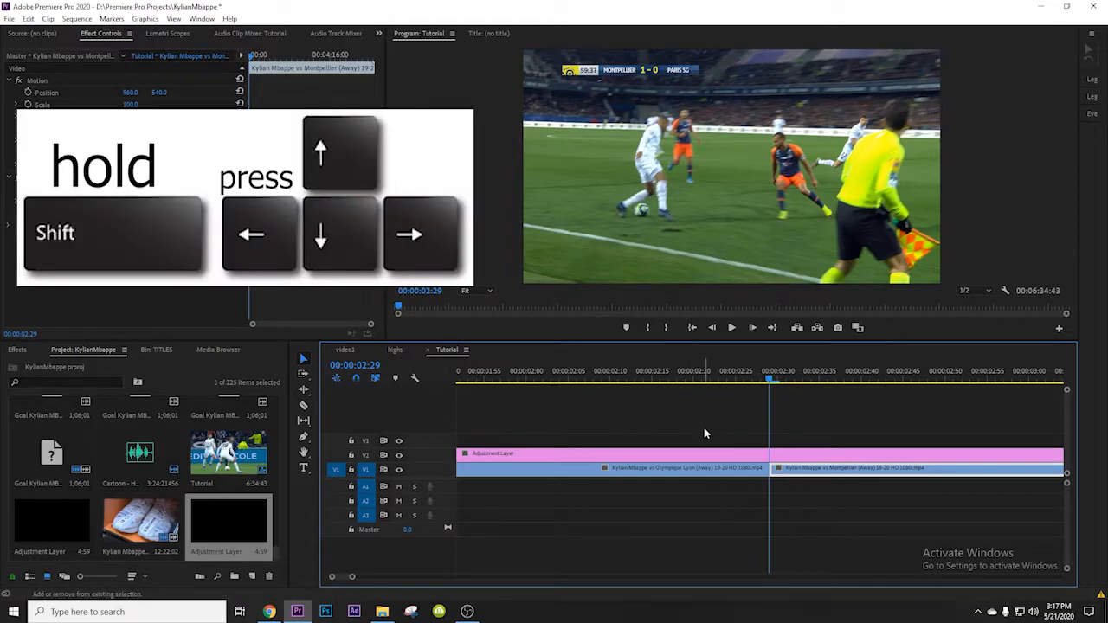
key(shift+Left)
key(shift+Left)
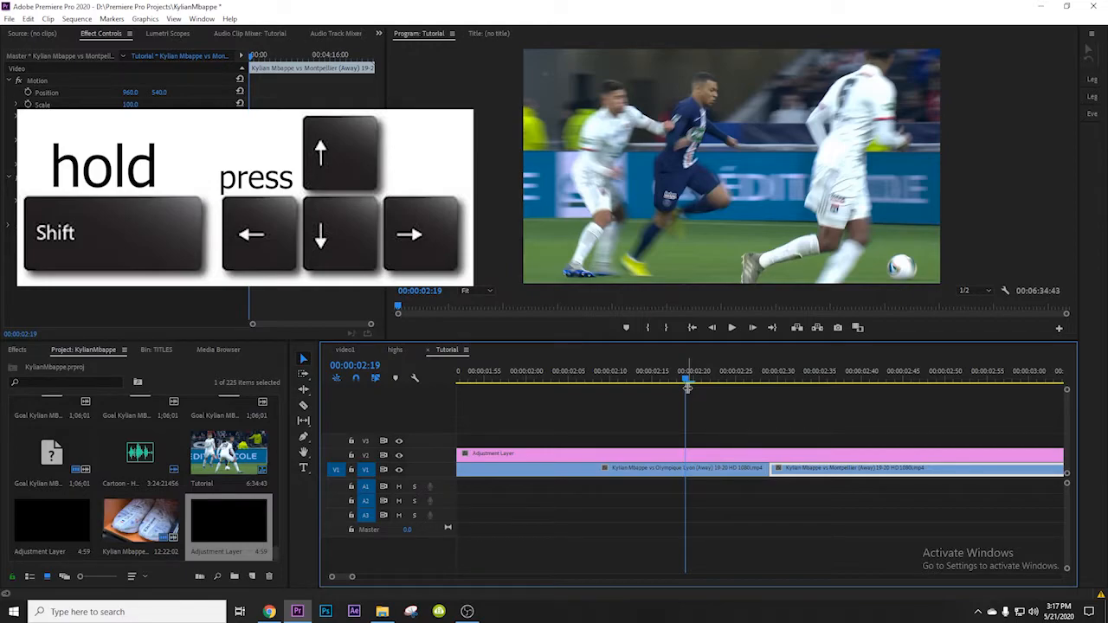
key(c)
click(687, 454)
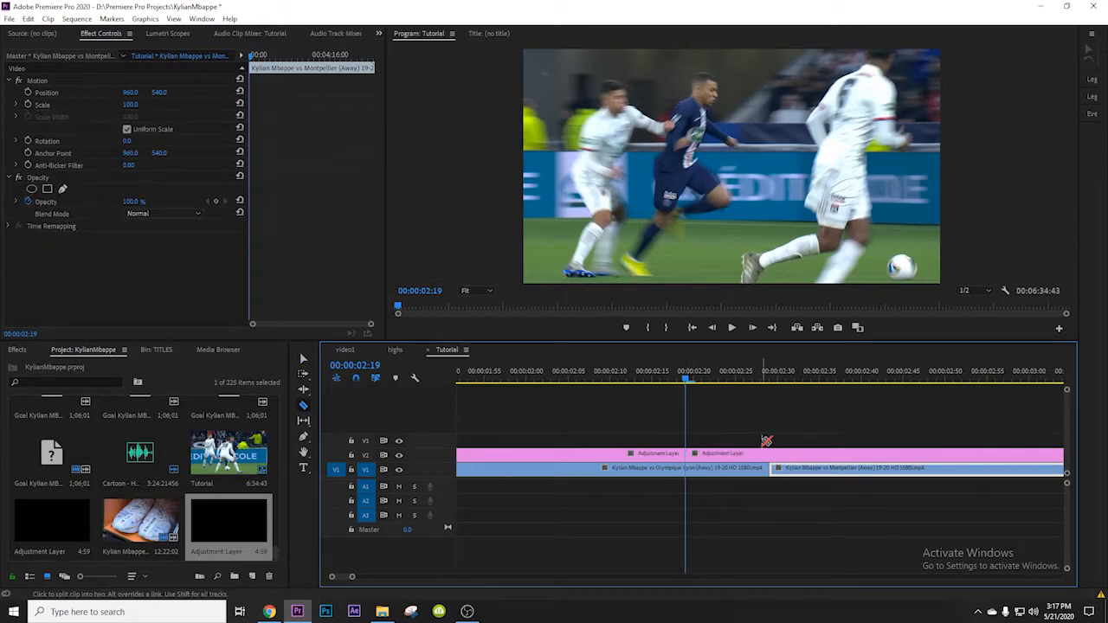
Split the adjustment layer again 10 frames after the cut between the two clips
click(769, 381)
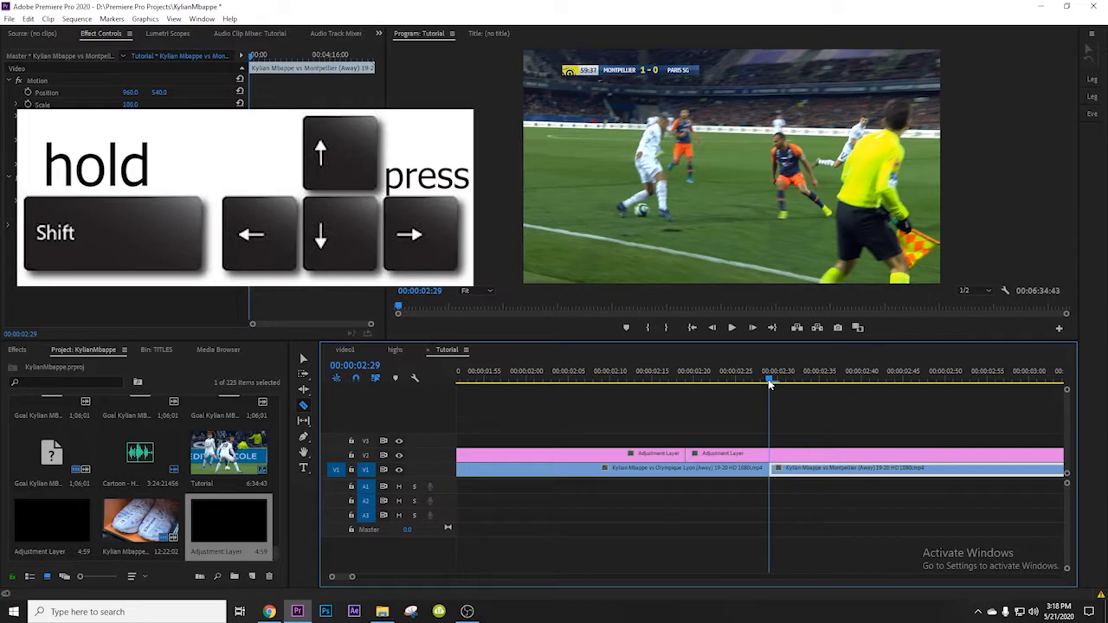
key(shift+Right)
key(shift+Right)
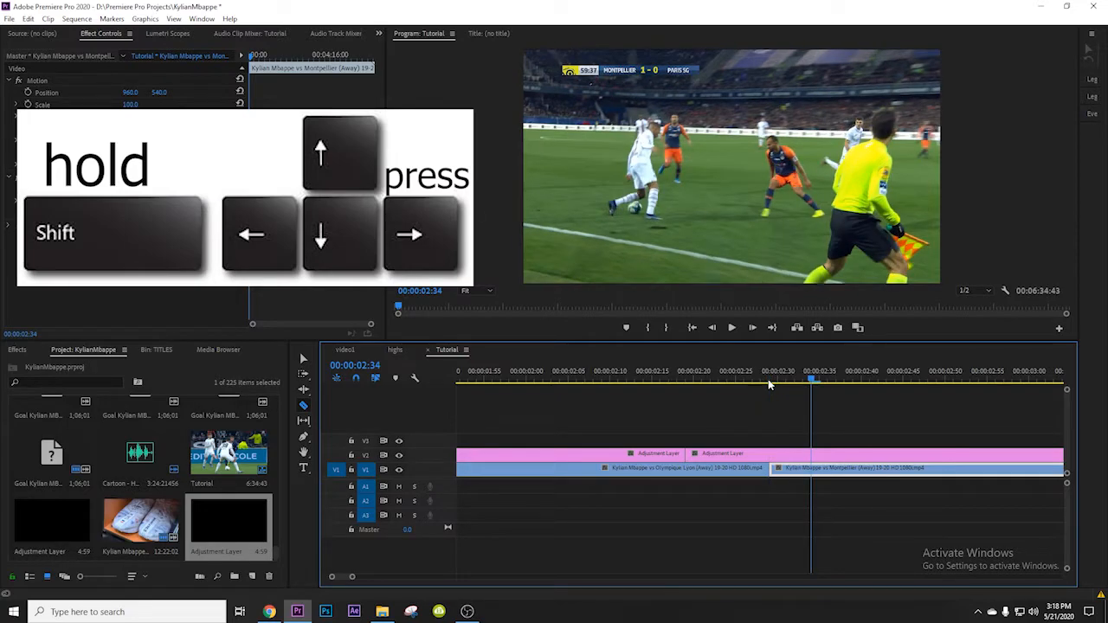
click(854, 454)
Delete the outer two adjustment layer pieces and select the remaining middle piece with the playhead at the cut, 00:00:02:29
key(v)
drag(769, 375, 719, 379)
drag(687, 378, 770, 414)
click(876, 458)
key(Delete)
click(637, 453)
key(Delete)
drag(693, 381, 767, 381)
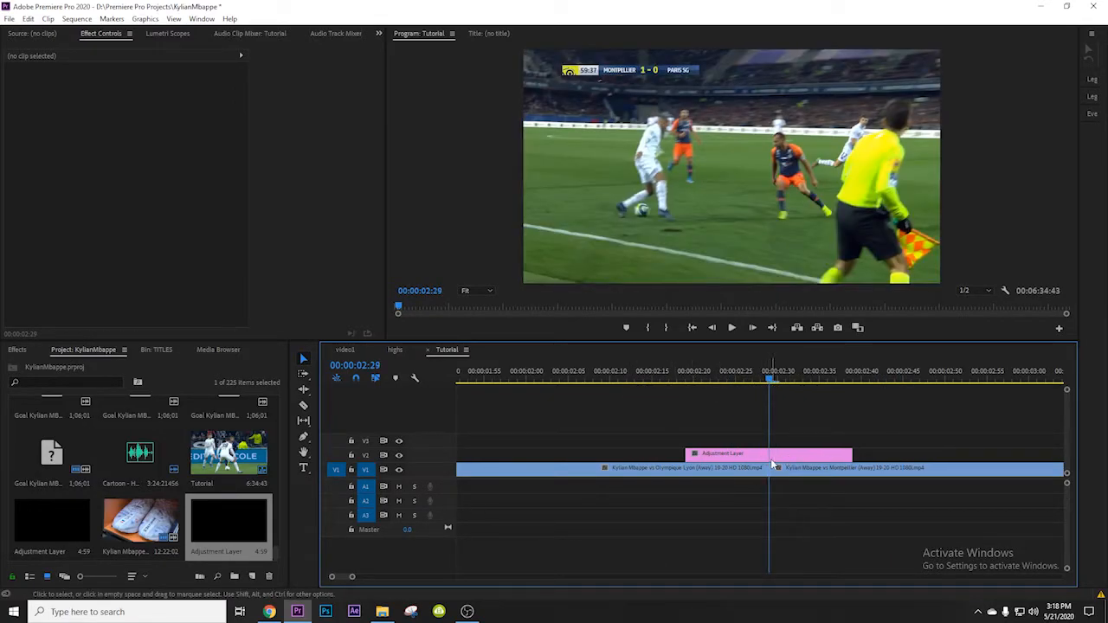
click(770, 457)
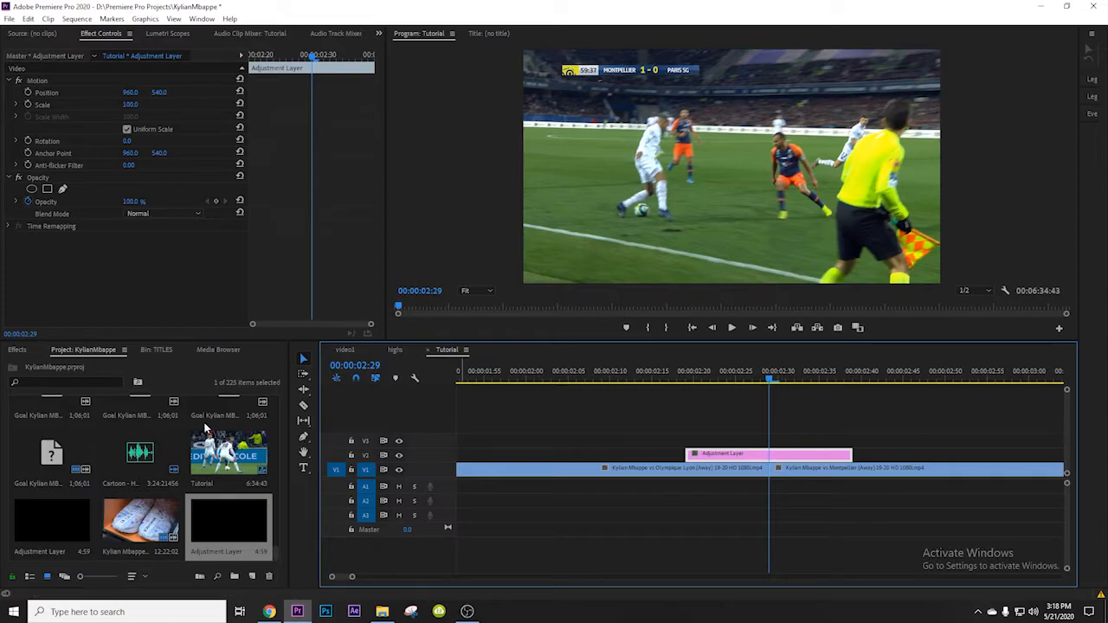
Apply the EA Flat Switch 01 preset to the adjustment layer and render the preview from 00:00:02:18, just before the layer
click(16, 349)
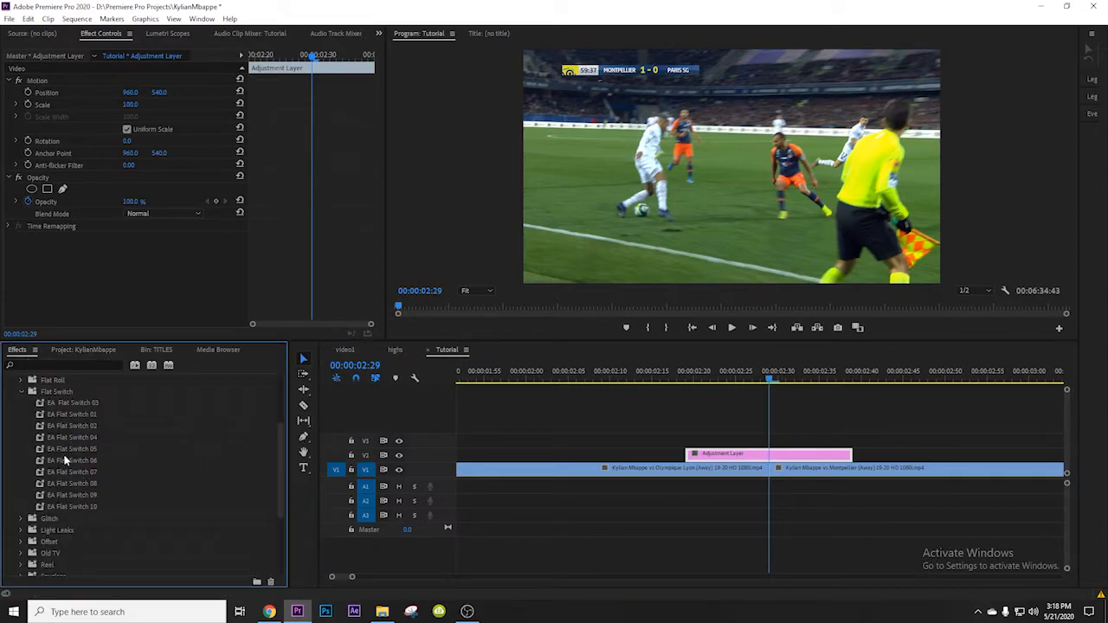
drag(80, 415, 8, 242)
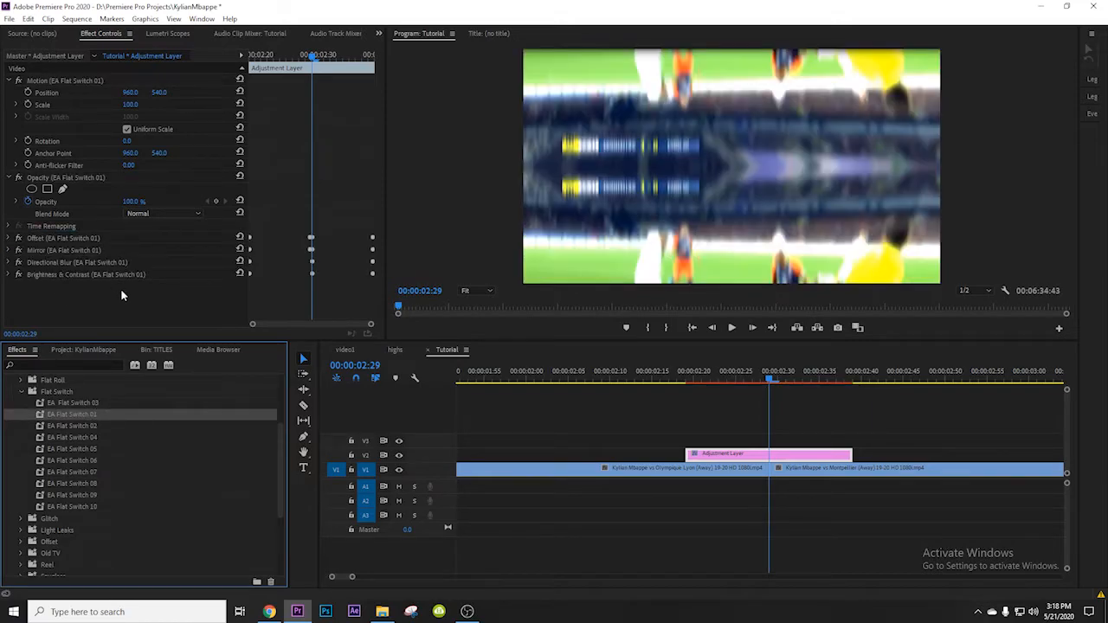
drag(745, 376, 701, 389)
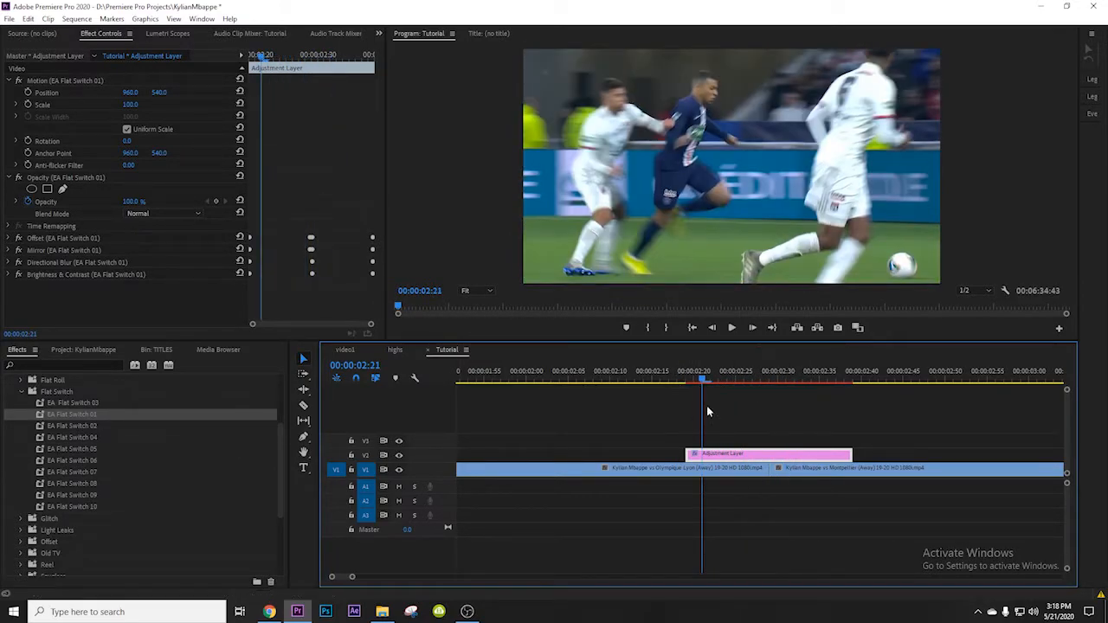
key(Left)
key(Left)
key(Left)
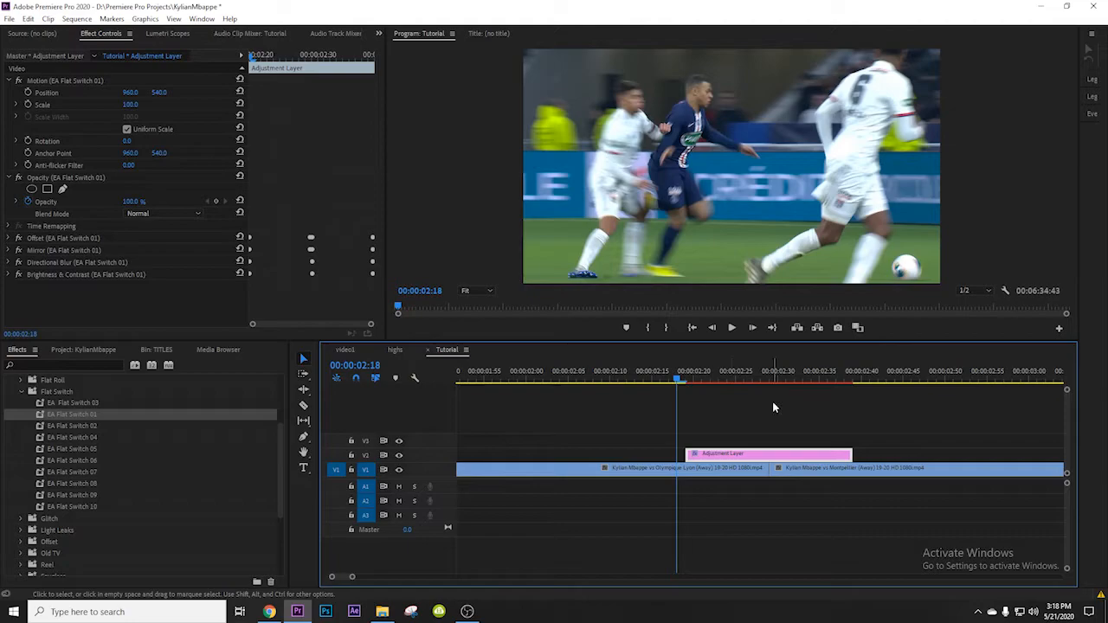
key(Return)
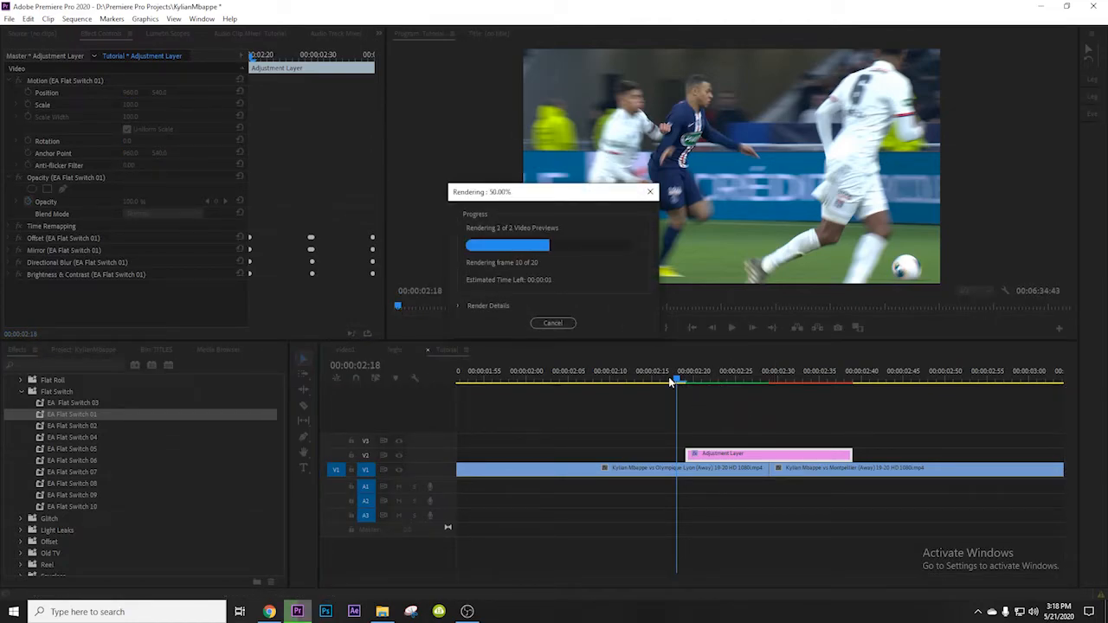
Play back the rendered EA Flat Switch 01 transition across the cut
click(684, 379)
key(space)
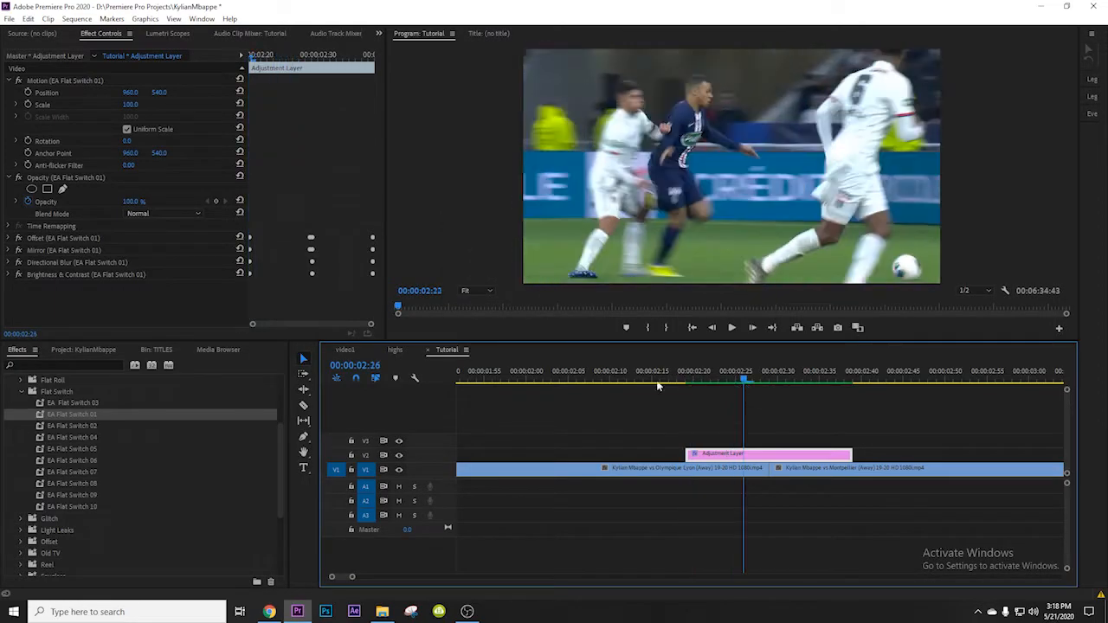
click(631, 379)
key(space)
key(space)
Replace the short adjustment layer on V2 with a fresh full-length one over the cut, keeping the playhead at 00:00:02:29
drag(742, 378, 769, 378)
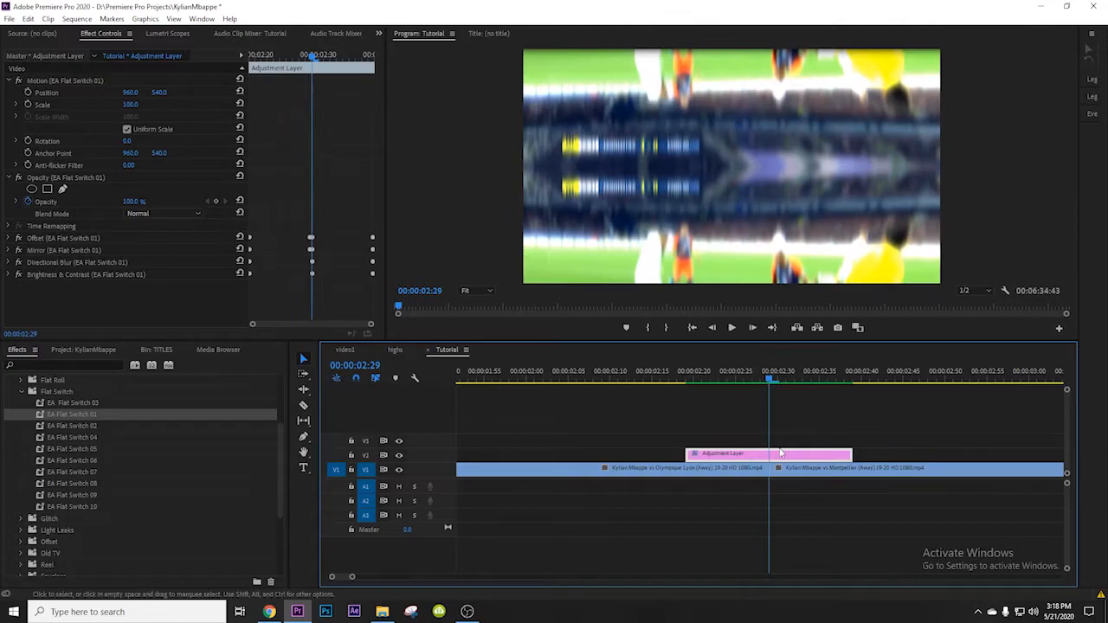
key(Delete)
click(95, 350)
drag(224, 537, 516, 456)
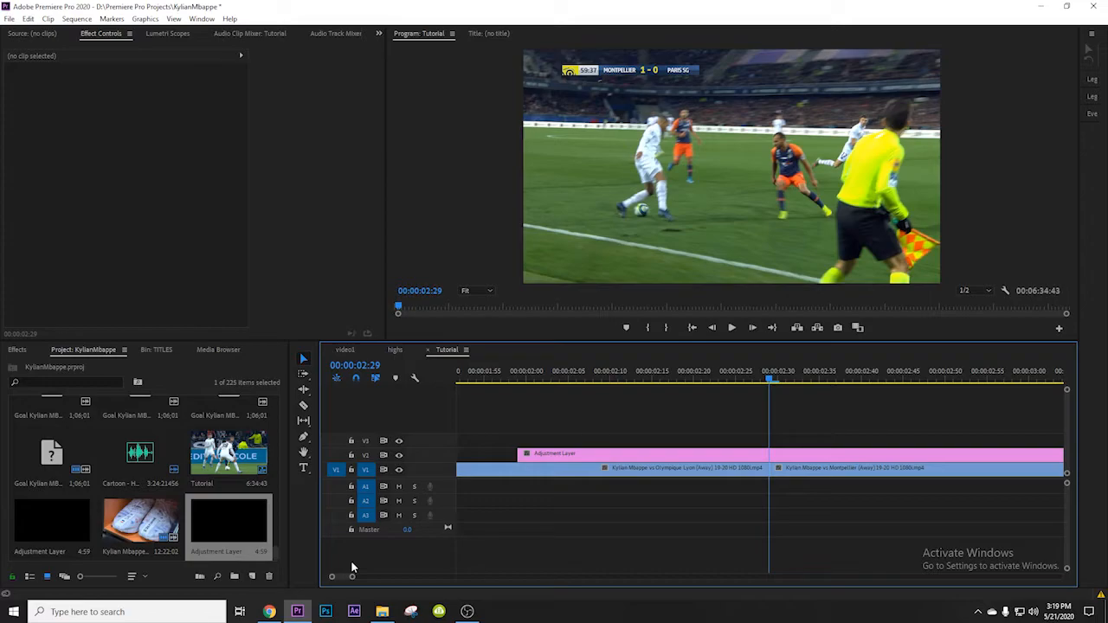
Split the new adjustment layer 20 frames before the cut, at 00:00:02:09, and delete the piece in front of the split
key(shift+Left)
key(shift+Left)
key(shift+Left)
key(shift+Left)
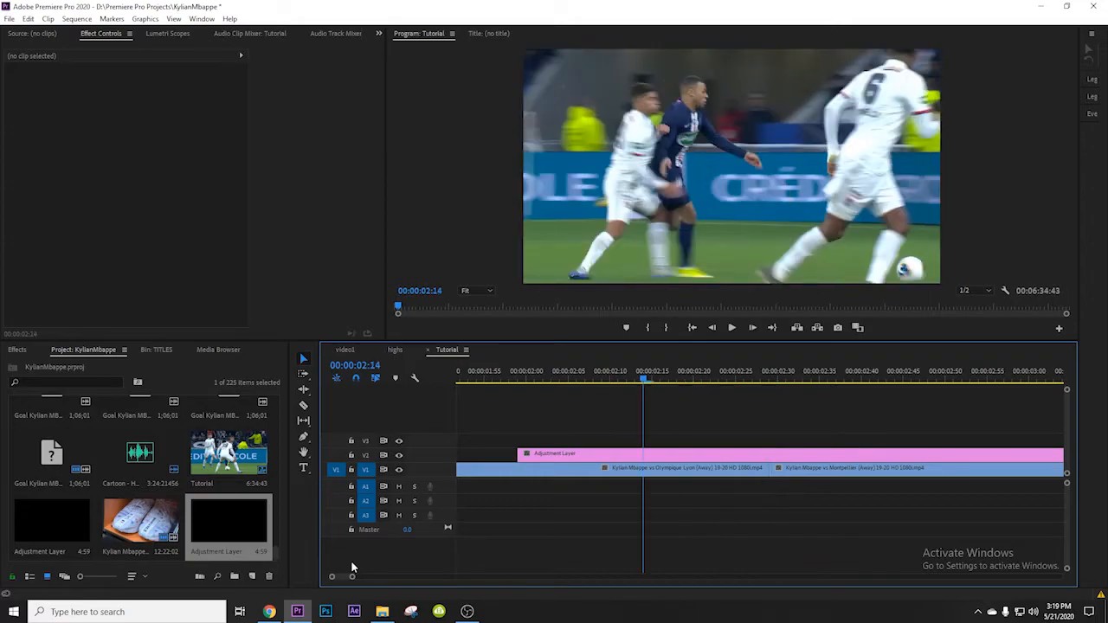
key(c)
click(600, 447)
key(v)
click(586, 455)
key(Delete)
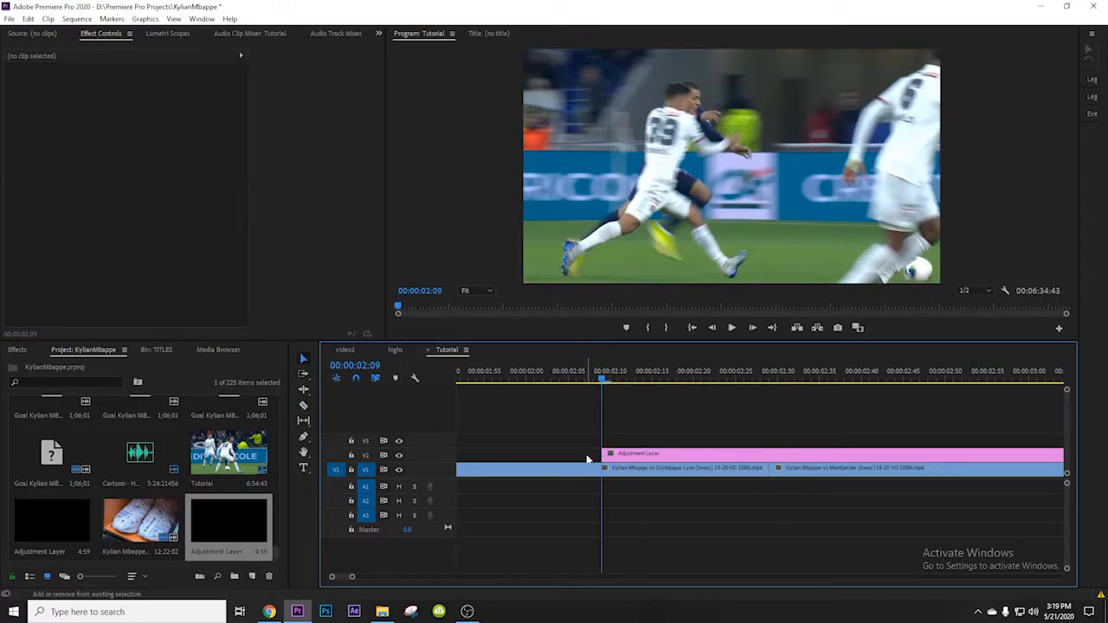
Split the adjustment layer 20 frames after the cut, at 00:00:02:49, and delete the piece behind the split
click(767, 373)
key(shift+Right)
key(shift+Right)
key(shift+Right)
key(shift+Right)
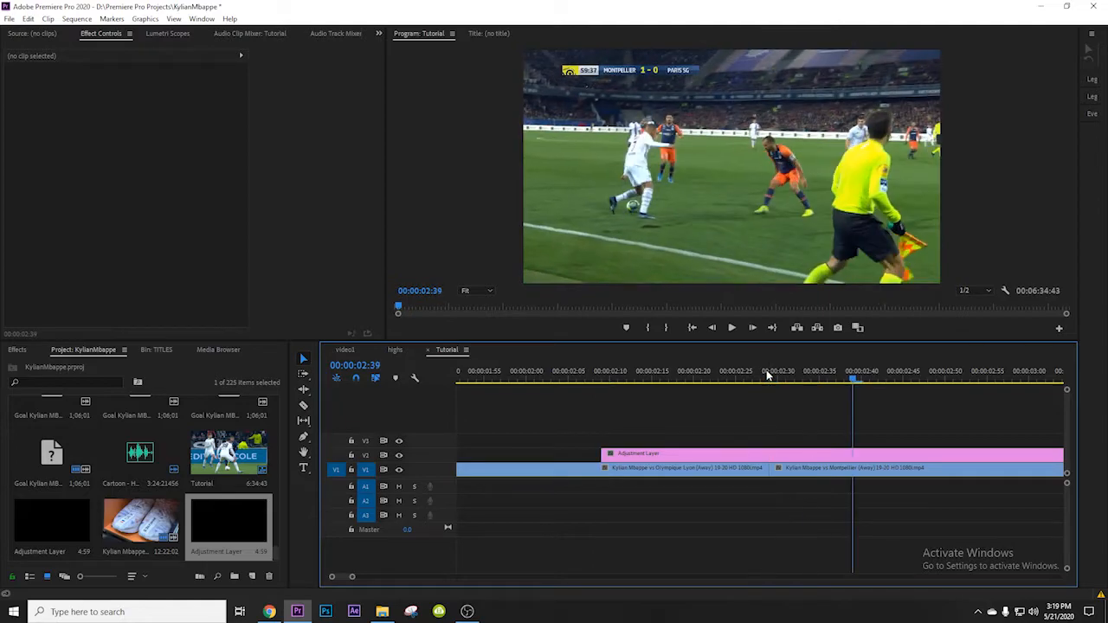
key(c)
click(939, 453)
key(v)
click(958, 458)
key(Delete)
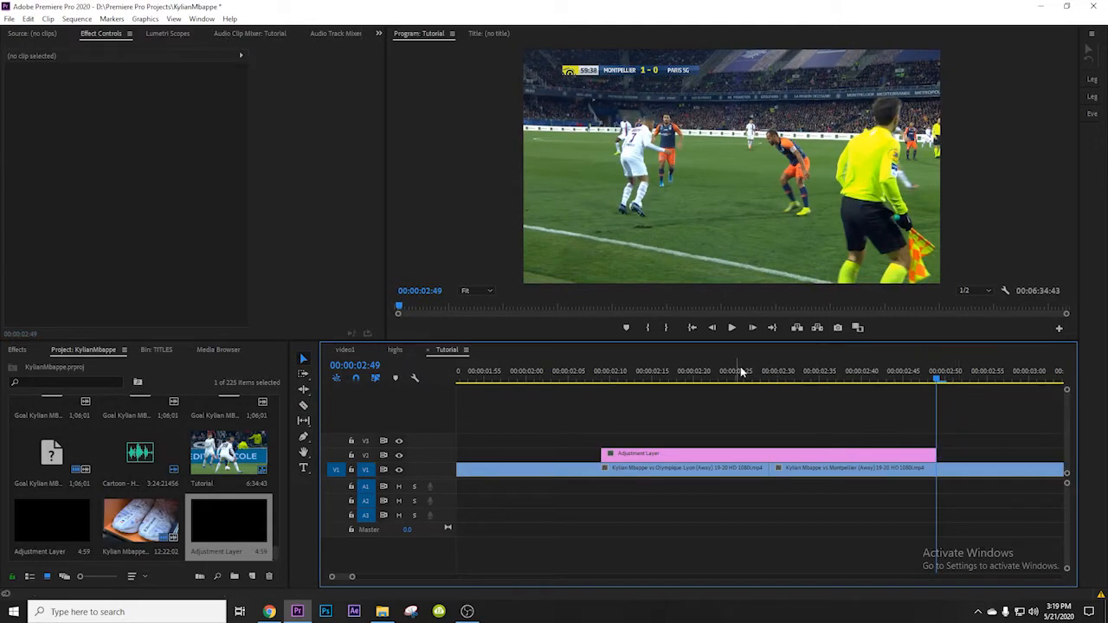
Apply the EA Flat Switch 10 preset to the trimmed adjustment layer and render the preview
click(768, 373)
click(19, 349)
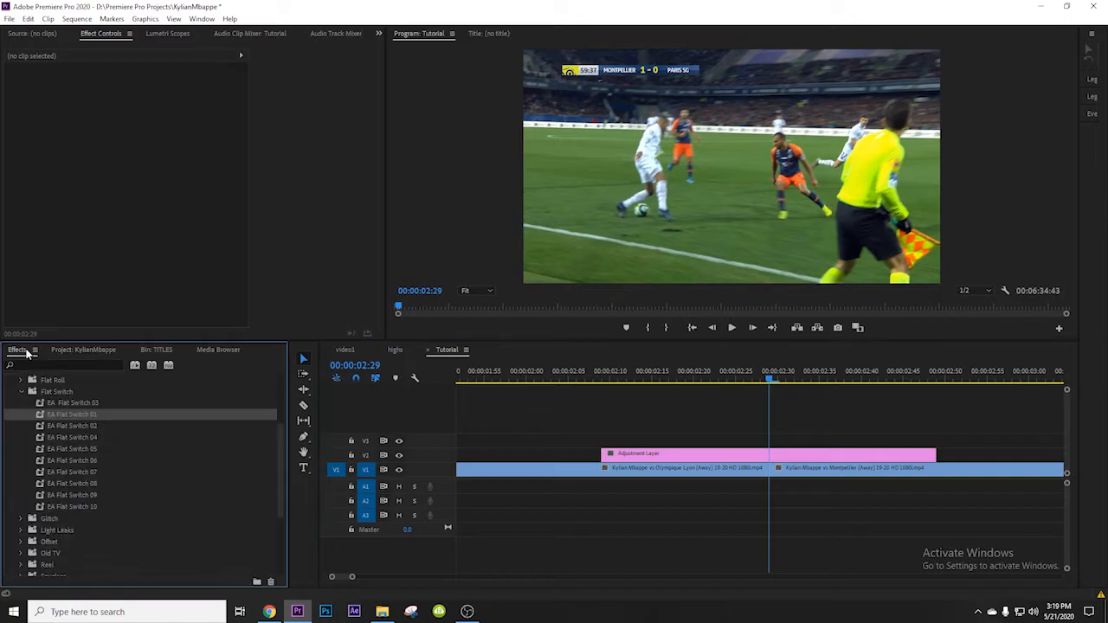
drag(86, 506, 830, 455)
key(Return)
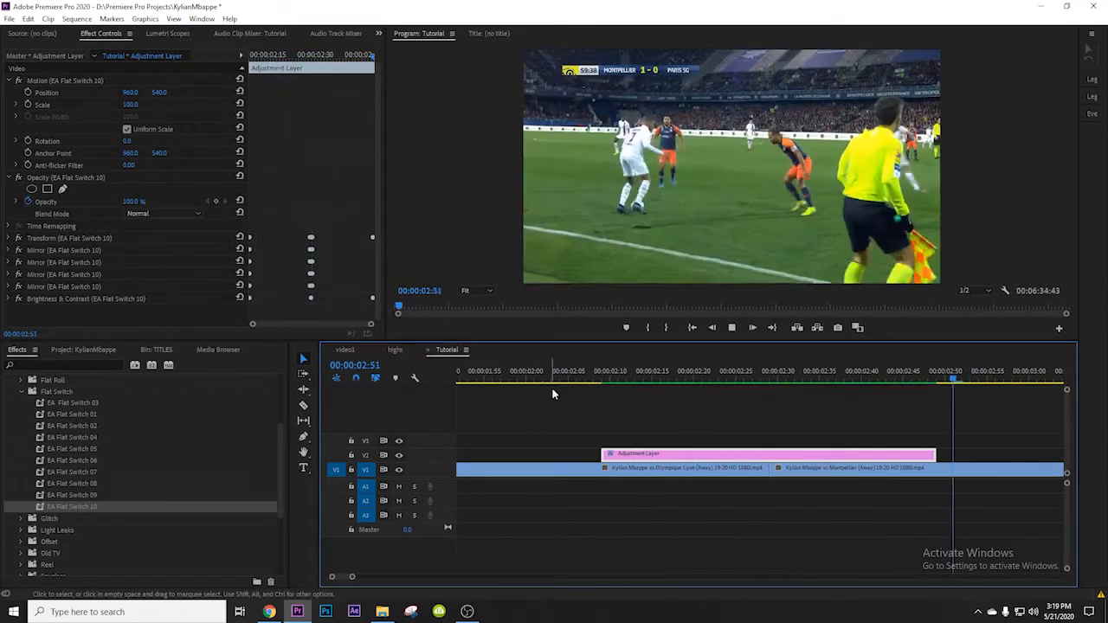
Show more of the sequence and play back the EA Flat Switch 10 transition across the cut several times
key(space)
drag(364, 579, 423, 577)
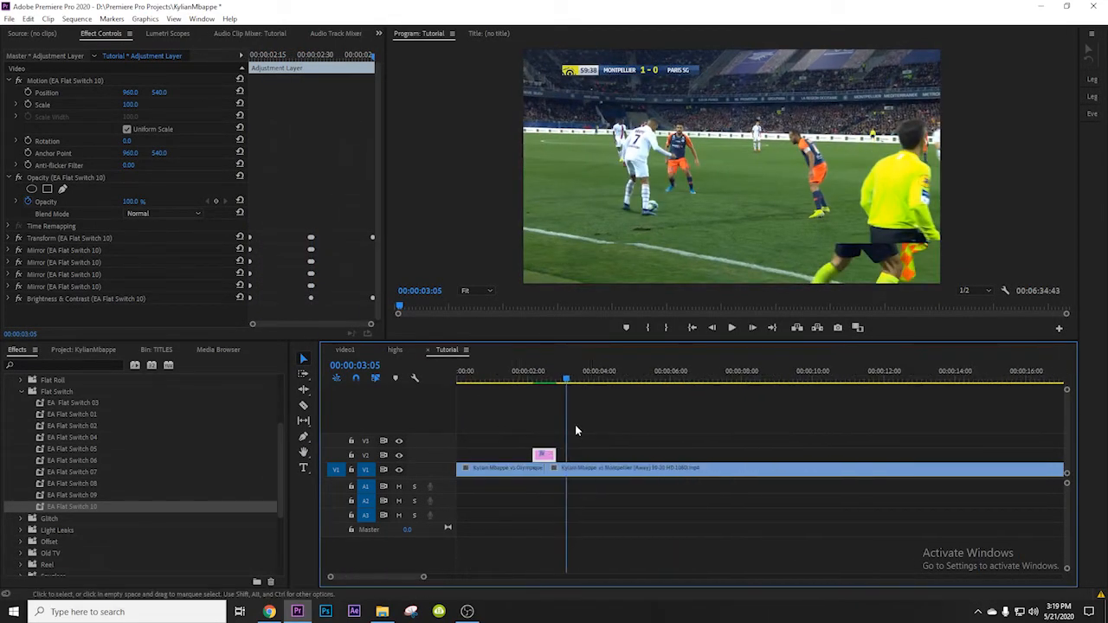
click(528, 378)
key(space)
click(537, 379)
key(space)
click(524, 378)
key(space)
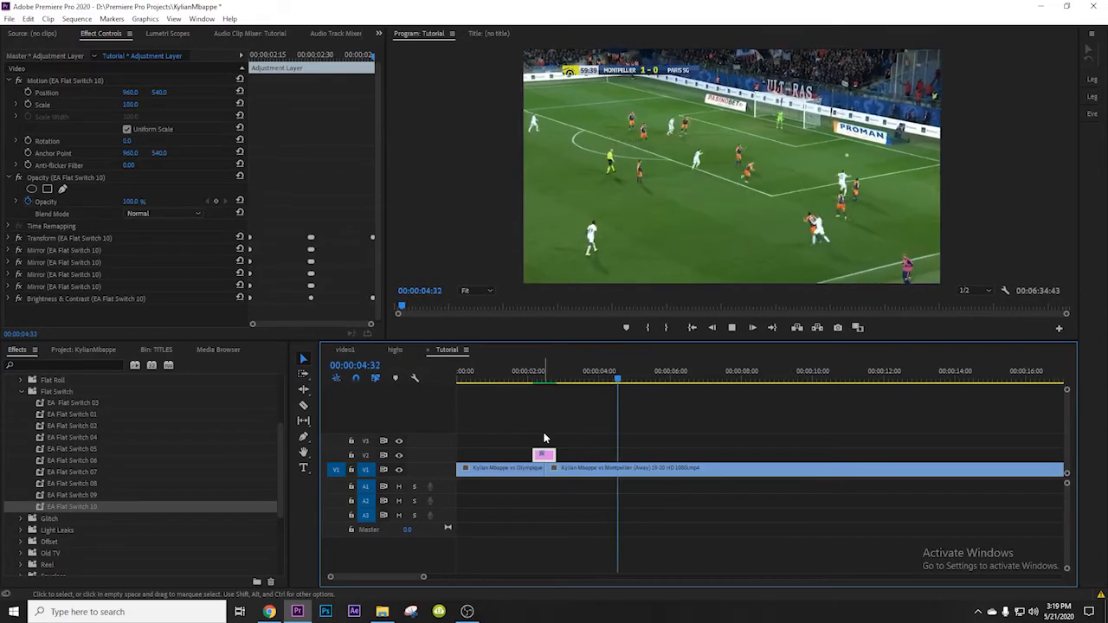
click(510, 378)
key(space)
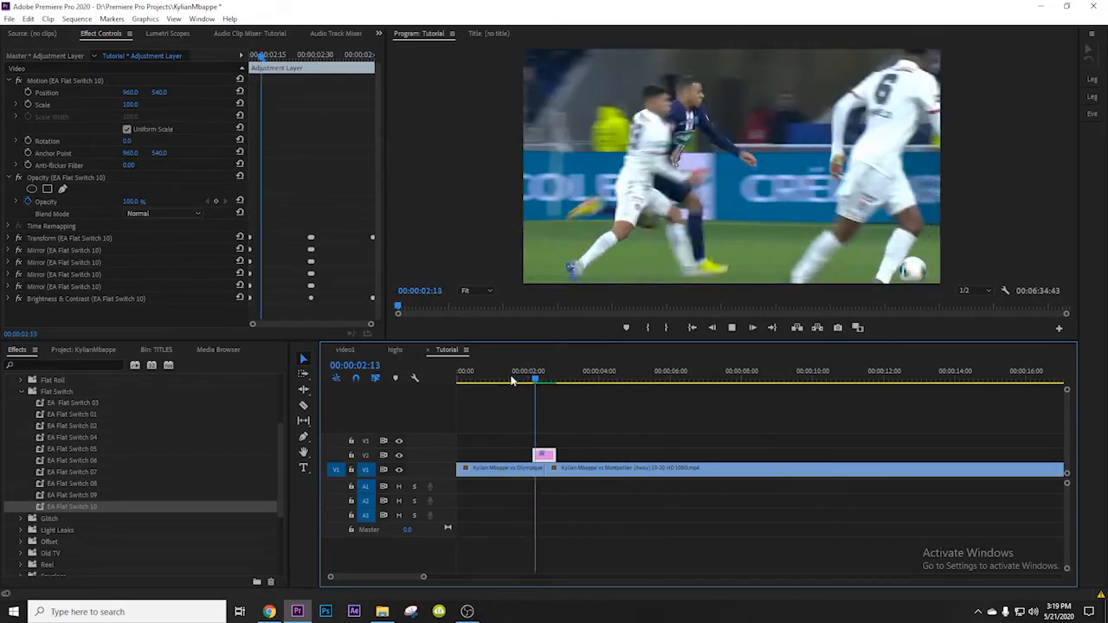
Delete the adjustment layer carrying the EA Flat Switch 10 preset from V2
key(Delete)
mouse_move(429, 579)
mouse_down()
mouse_move(794, 525)
mouse_move(626, 532)
mouse_move(418, 577)
mouse_up()
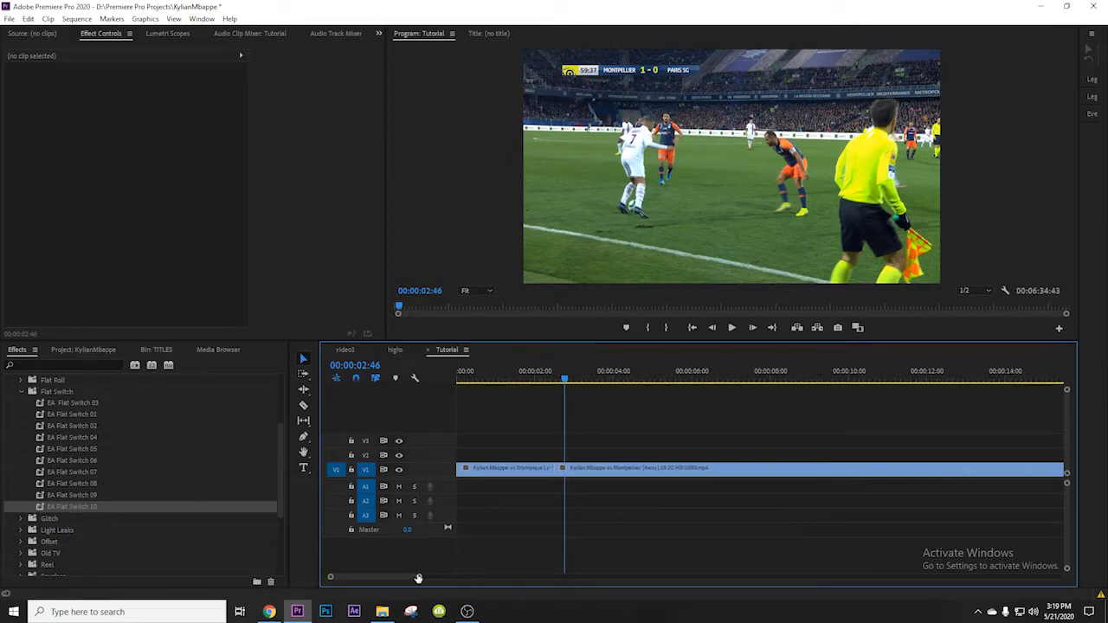